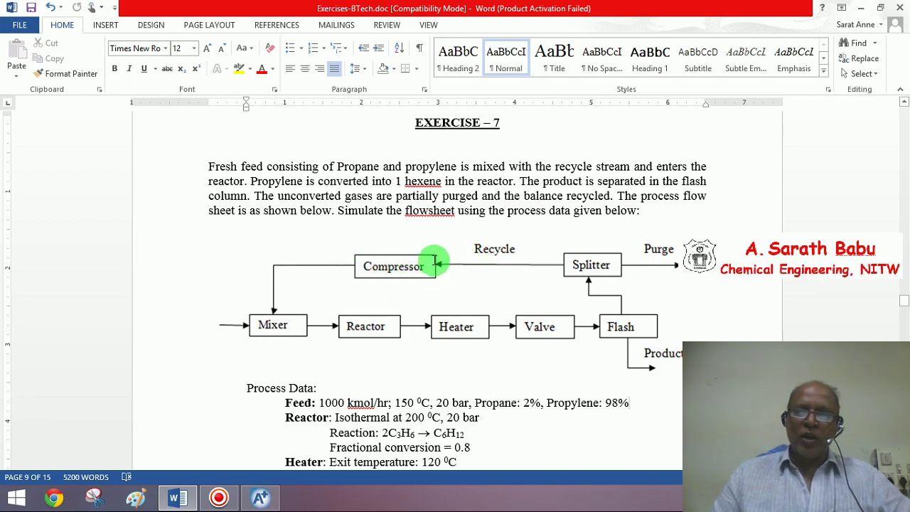
- Review the Exercise 7 flowsheet diagram and its process data for the feed, reactor, heater, valve, flash column, splitter and compressor
{"action": "left_click", "coordinate": [323, 339]}
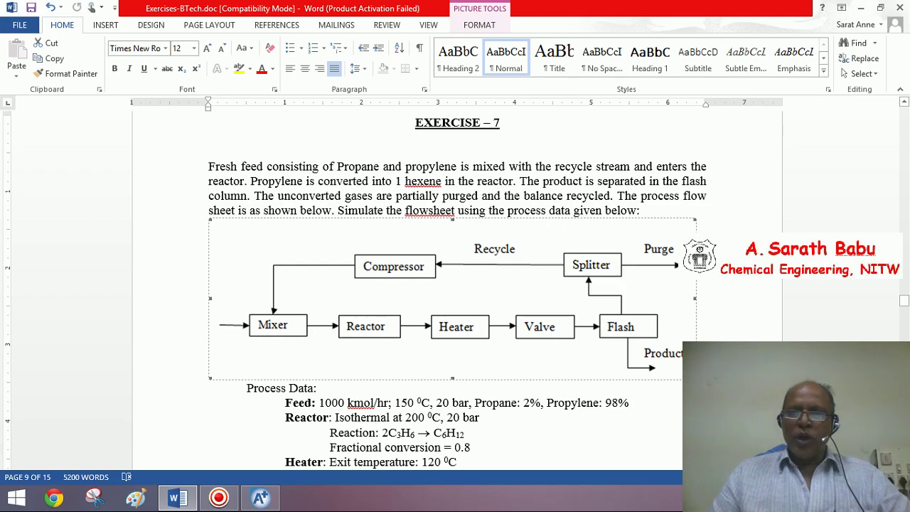
{"action": "scroll", "coordinate": [455, 285], "scroll_direction": "down", "scroll_amount": 1}
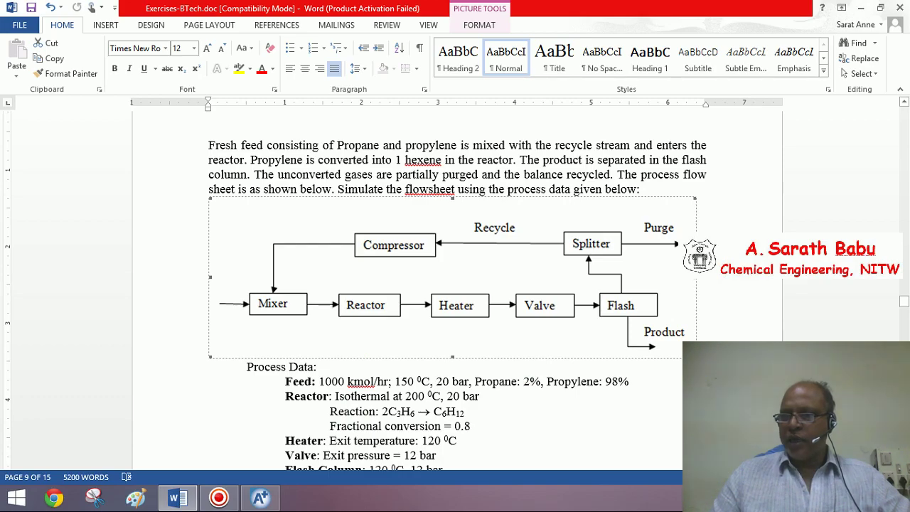
{"action": "scroll", "coordinate": [455, 284], "scroll_direction": "down", "scroll_amount": 3}
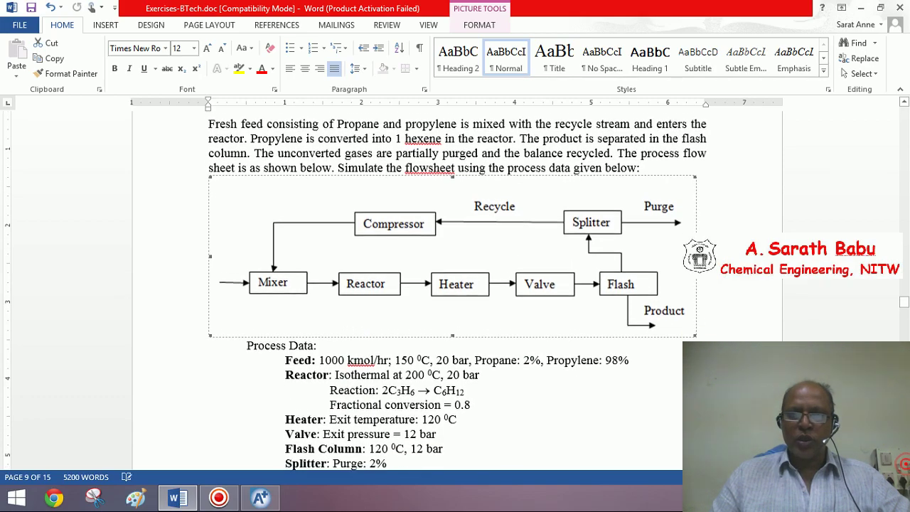
{"action": "scroll", "coordinate": [455, 299], "scroll_direction": "down", "scroll_amount": 1}
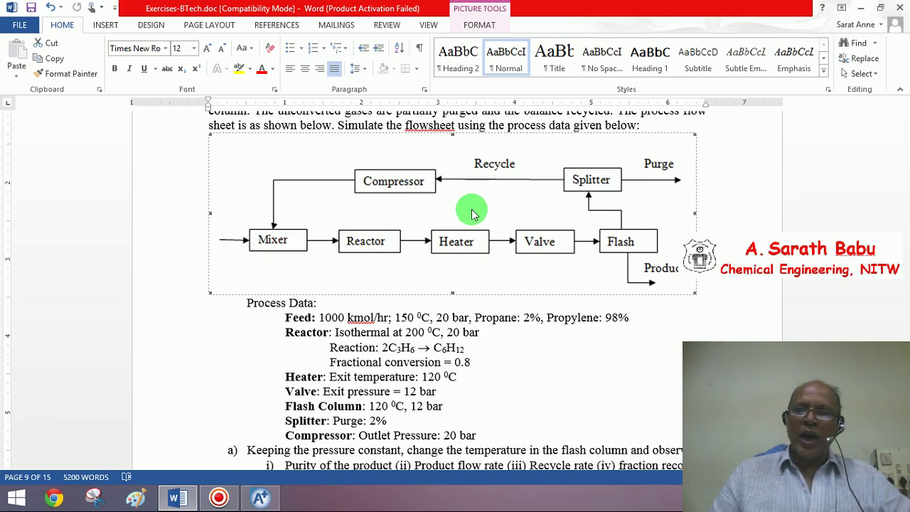
- Switch to Aspen Plus and add PROPANE as the first component in the component specifications
{"action": "left_click", "coordinate": [263, 497]}
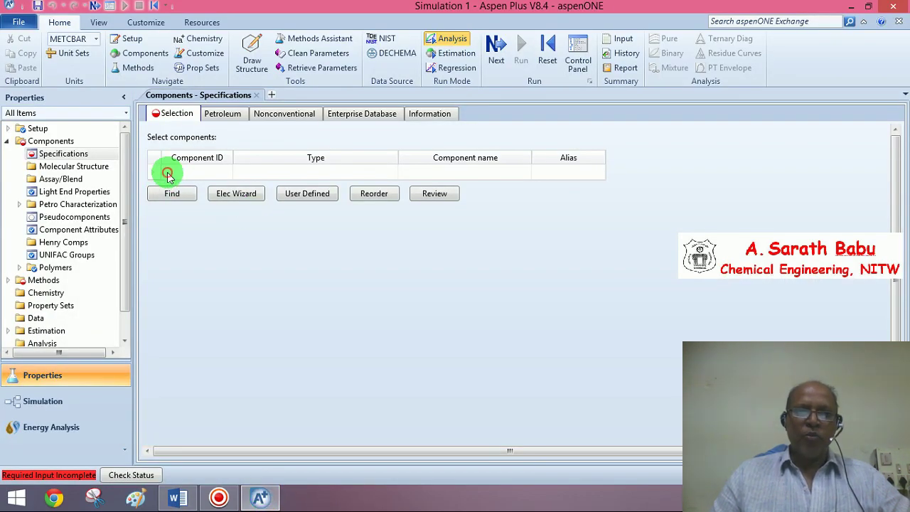
{"action": "left_click", "coordinate": [158, 177]}
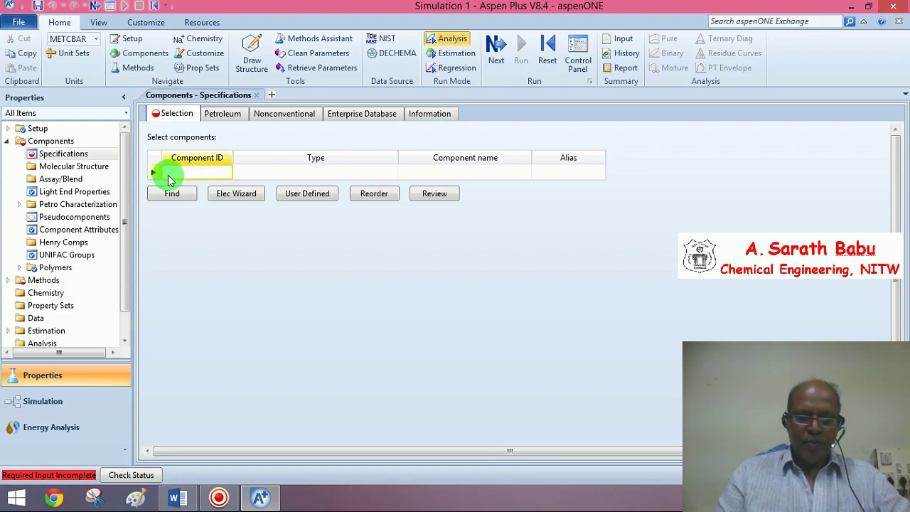
{"action": "type", "text": "PROPANE"}
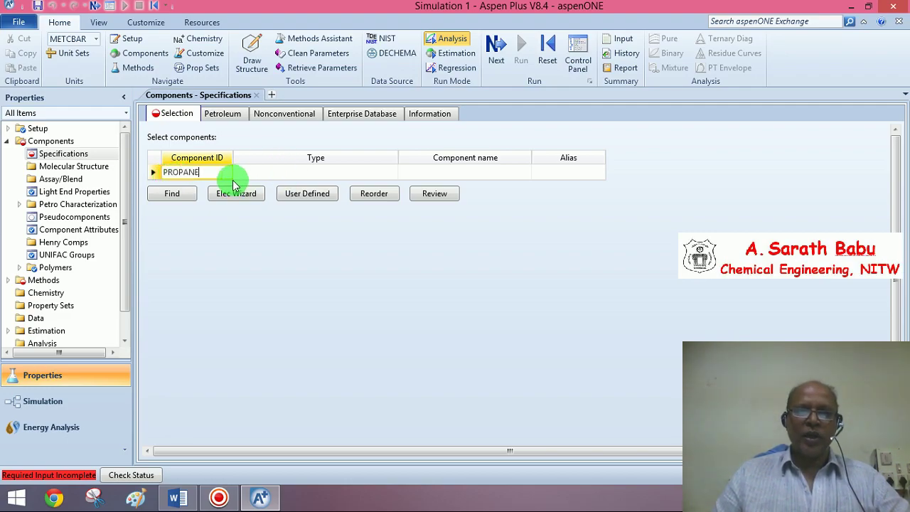
{"action": "key", "text": "Return"}
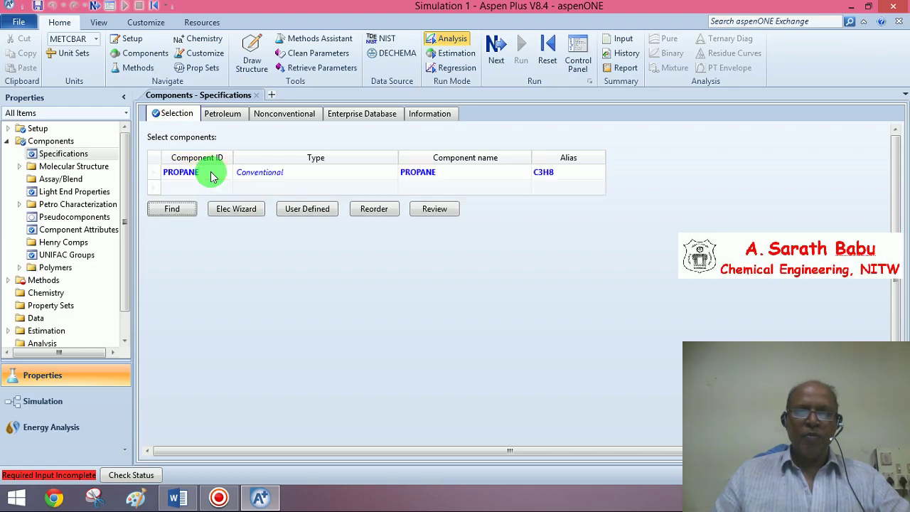
- Add a second component with the ID PROPYLEN and the component name PROPYLENE
{"action": "left_click", "coordinate": [171, 189]}
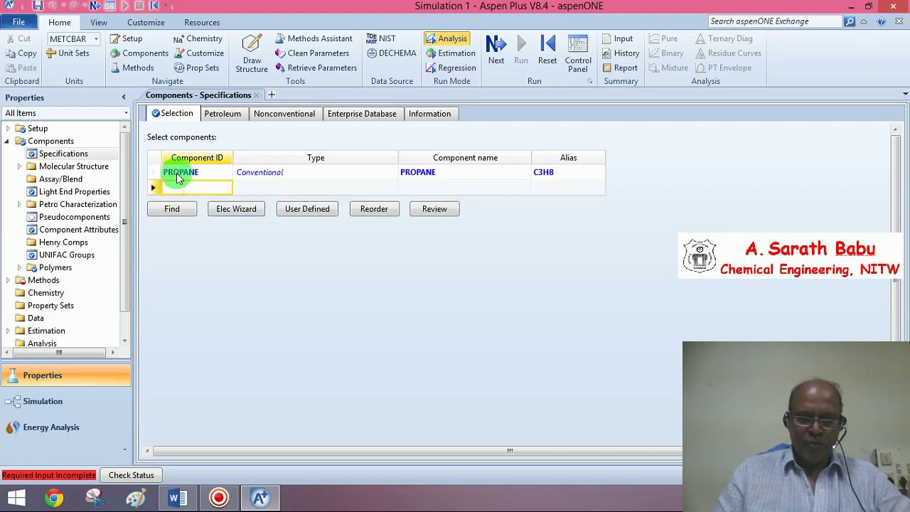
{"action": "type", "text": "BU"}
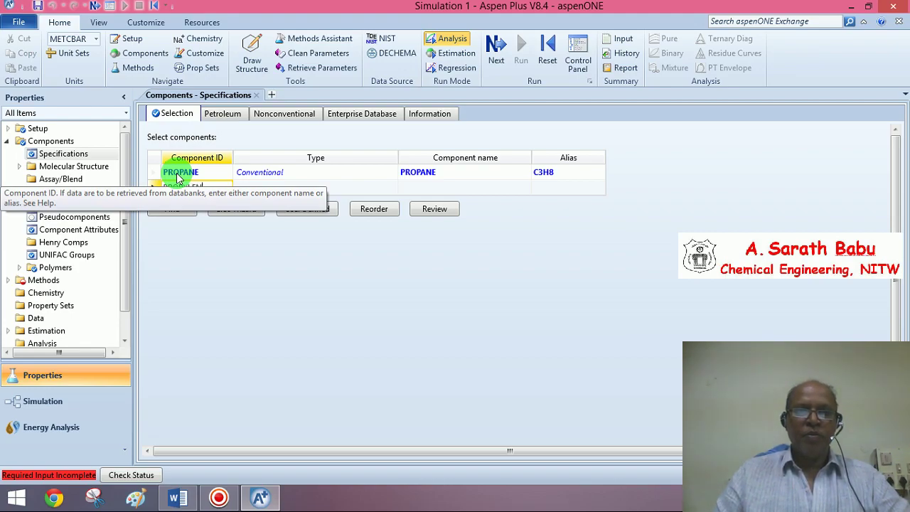
{"action": "key", "text": "Return"}
{"action": "type", "text": "P"}
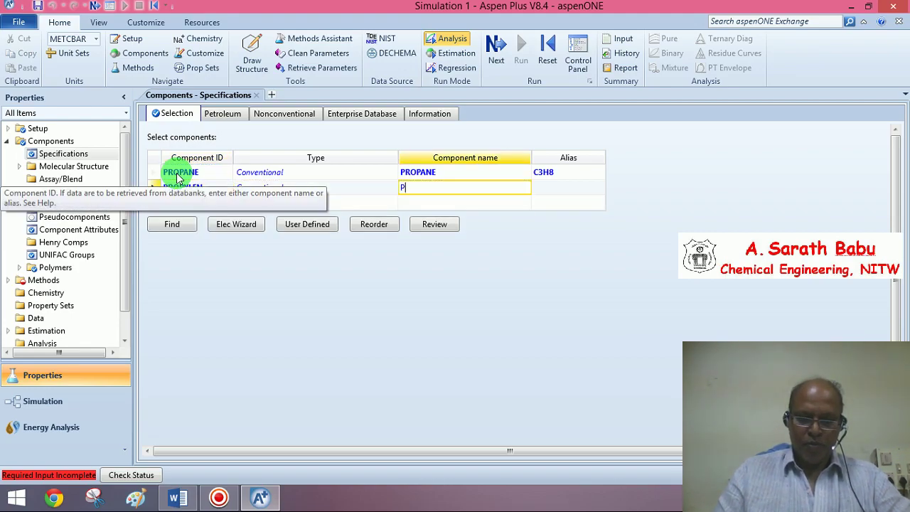
{"action": "type", "text": "ROPYLENE"}
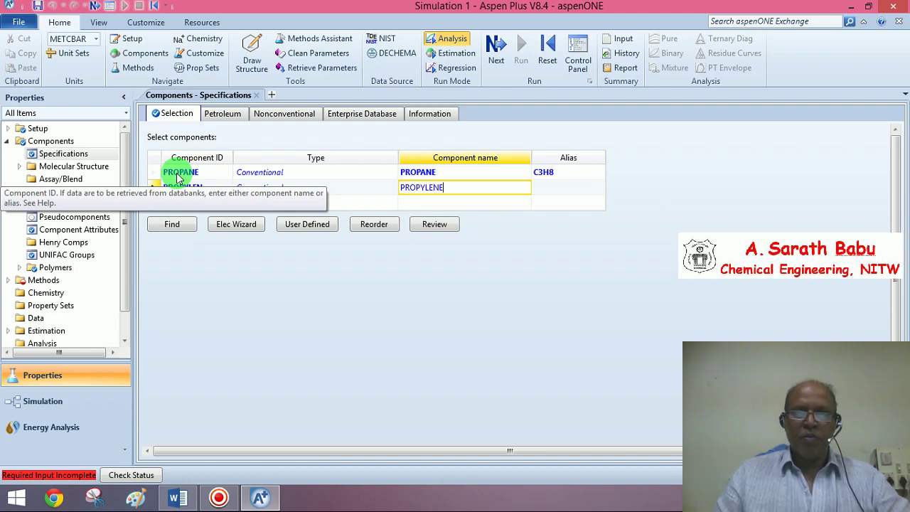
{"action": "key", "text": "Return"}
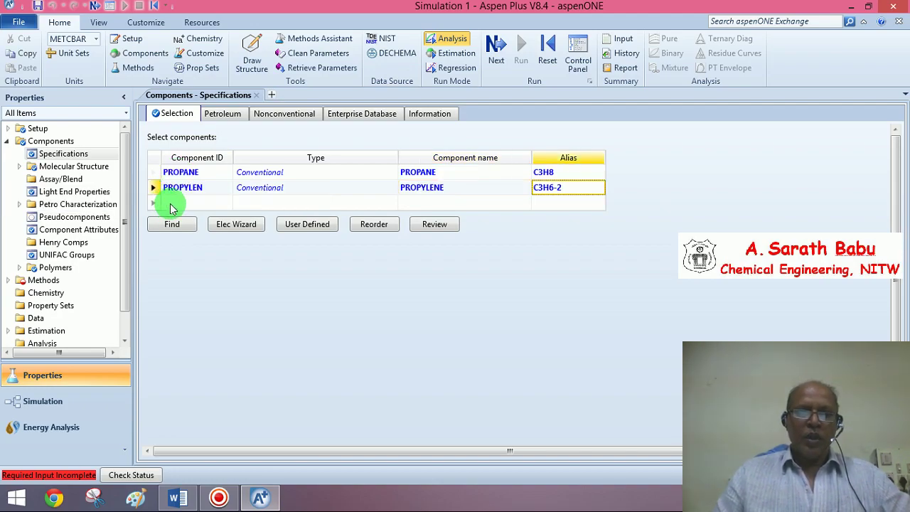
- Add a third component with the ID HEXENE and the component name 1-HEXENE
{"action": "left_click", "coordinate": [171, 203]}
{"action": "type", "text": "HE"}
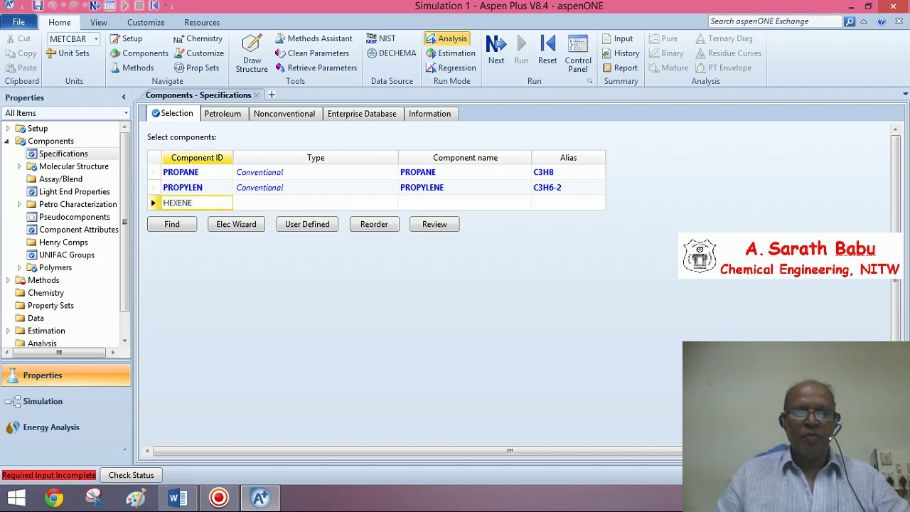
{"action": "type", "text": "XENE"}
{"action": "key", "text": "Return"}
{"action": "left_click", "coordinate": [413, 339]}
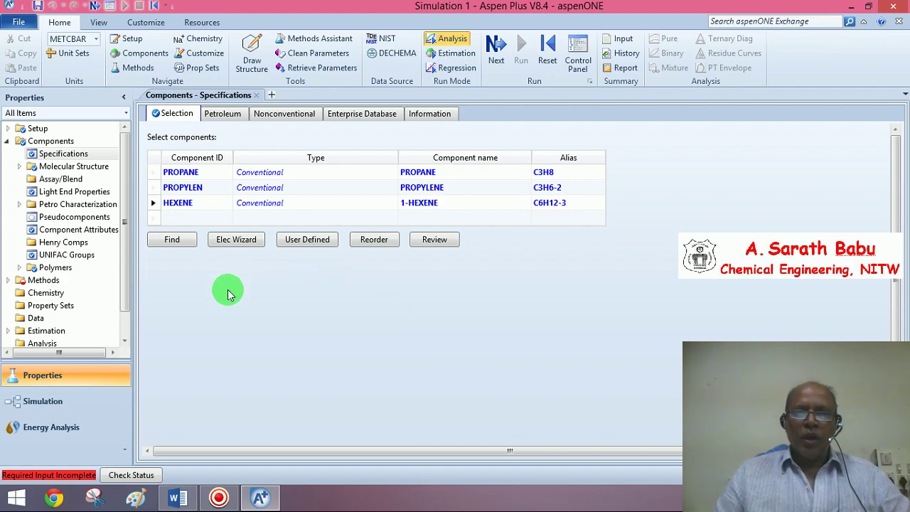
- Proceed to the property method specifications and choose CHAO-SEA as the method
{"action": "left_click", "coordinate": [495, 52]}
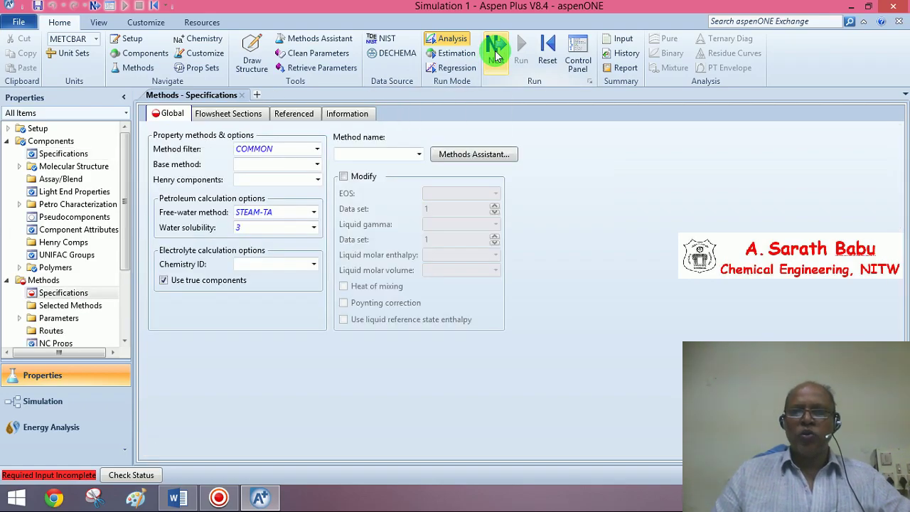
{"action": "left_click", "coordinate": [419, 155]}
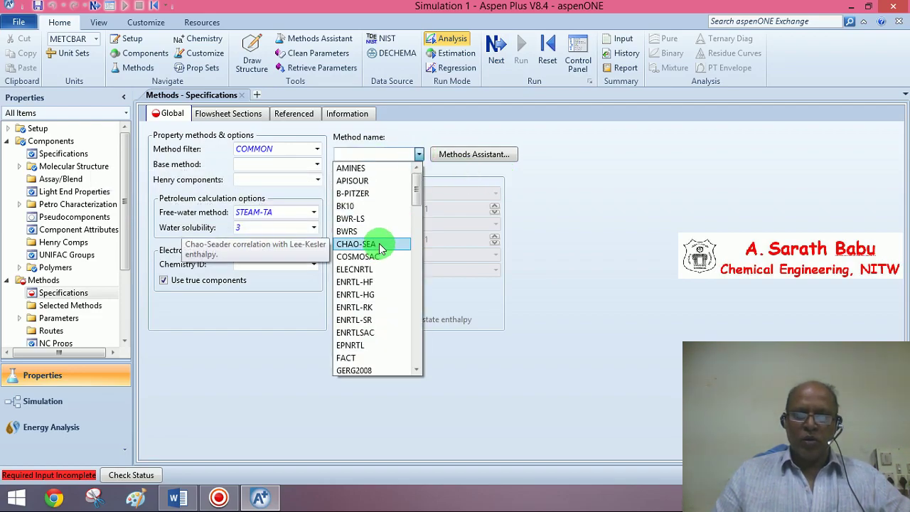
{"action": "left_click", "coordinate": [379, 245]}
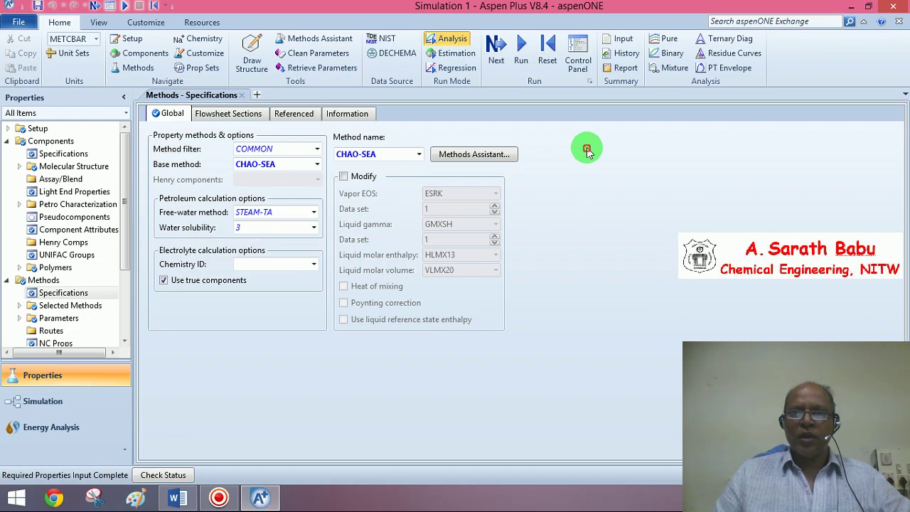
- Finish the properties input and go to the Simulation environment
{"action": "left_click", "coordinate": [495, 50]}
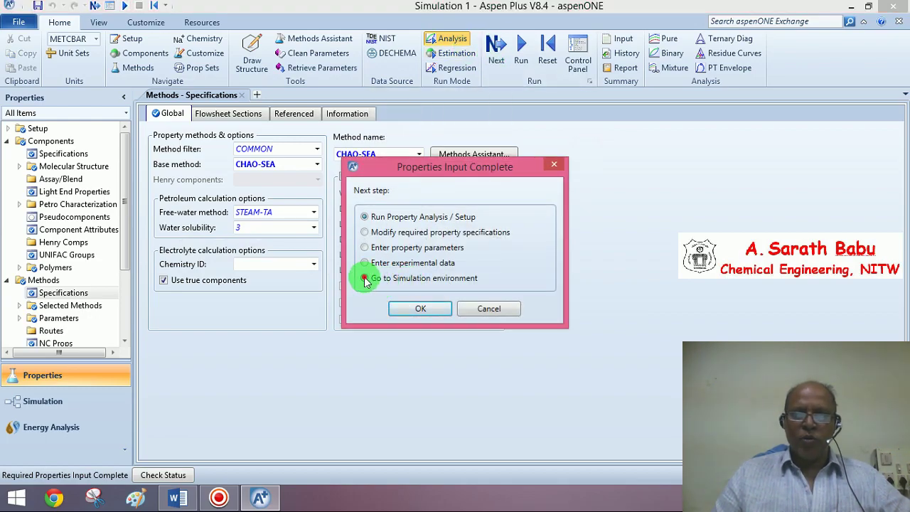
{"action": "left_click", "coordinate": [364, 278]}
{"action": "left_click", "coordinate": [427, 309]}
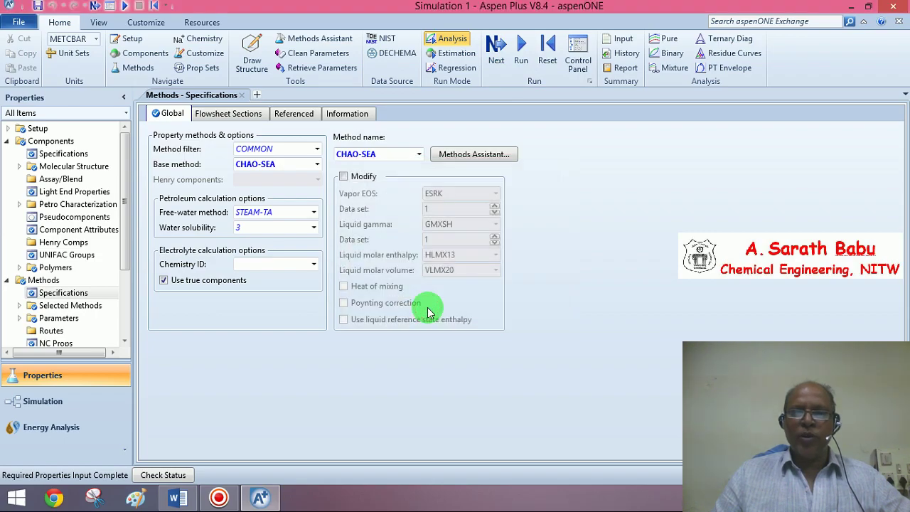
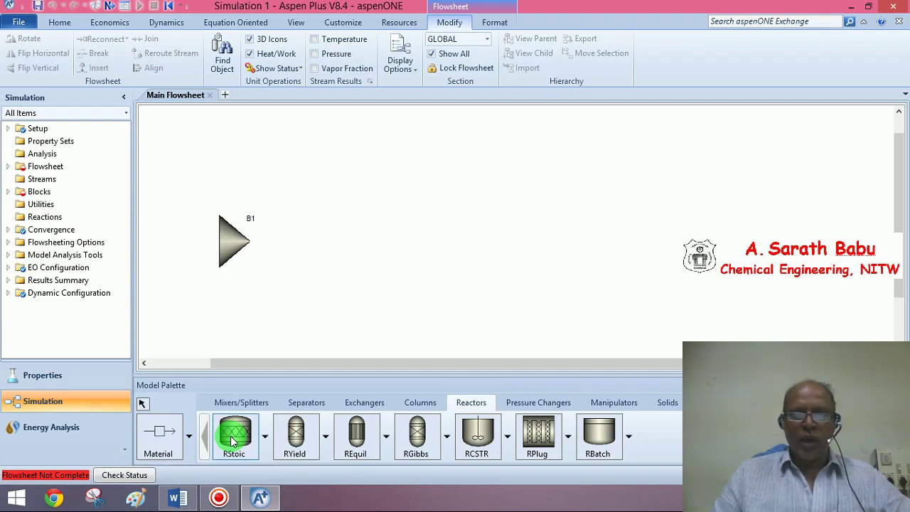
- Place an RStoic reactor beside mixer B1 on the flowsheet and a Heater block after the reactor
{"action": "left_click", "coordinate": [232, 441]}
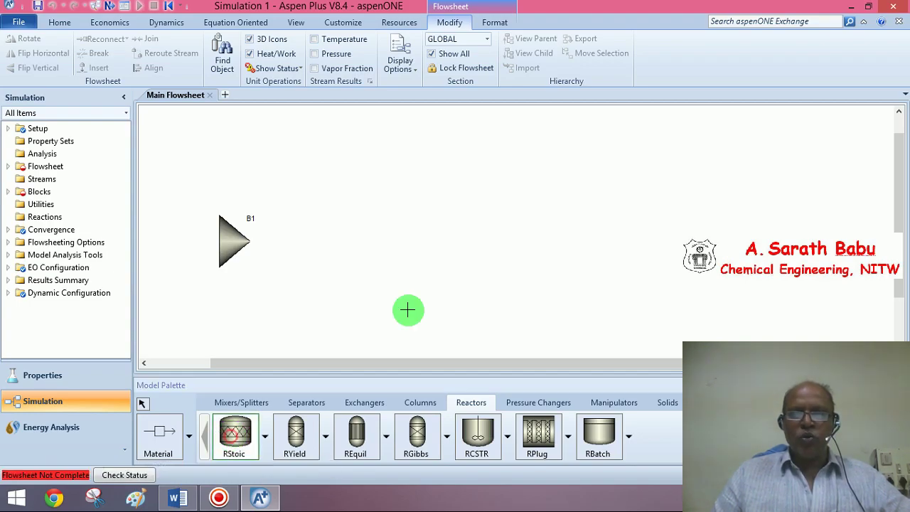
{"action": "left_click", "coordinate": [325, 240]}
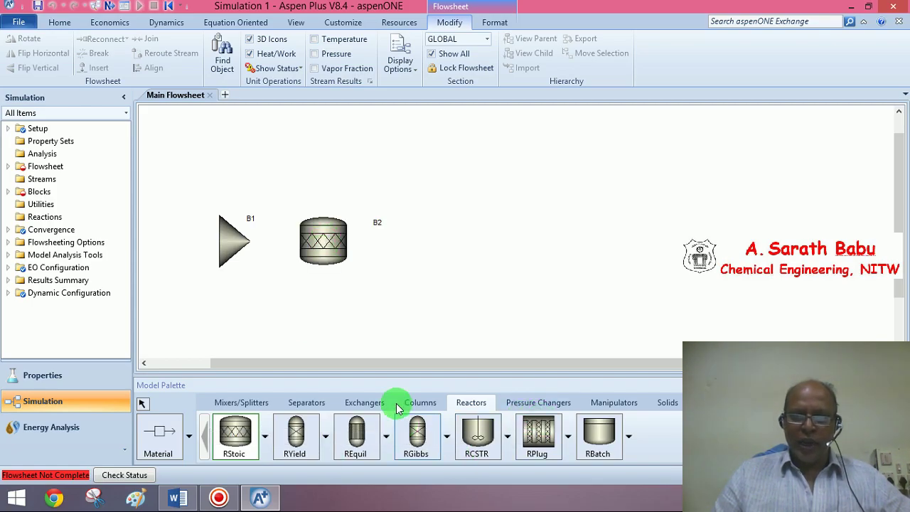
{"action": "left_click", "coordinate": [365, 402]}
{"action": "left_click", "coordinate": [235, 433]}
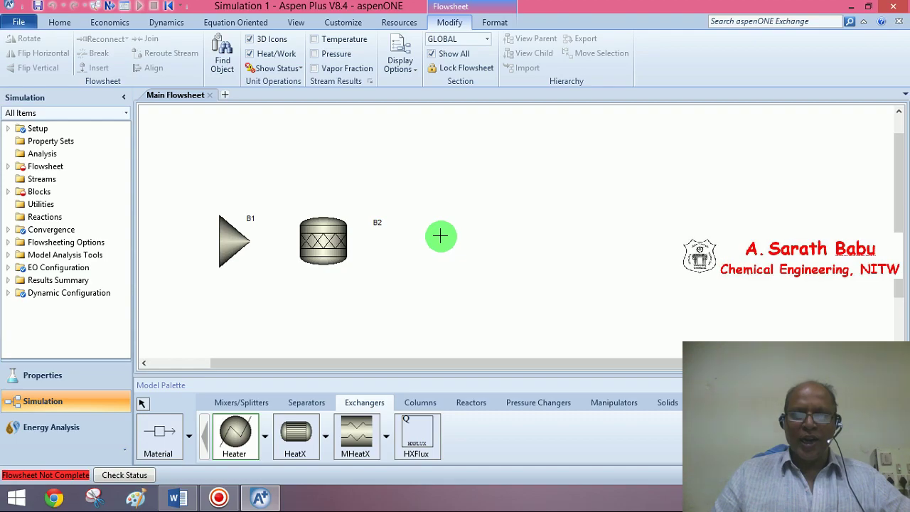
{"action": "left_click", "coordinate": [439, 236]}
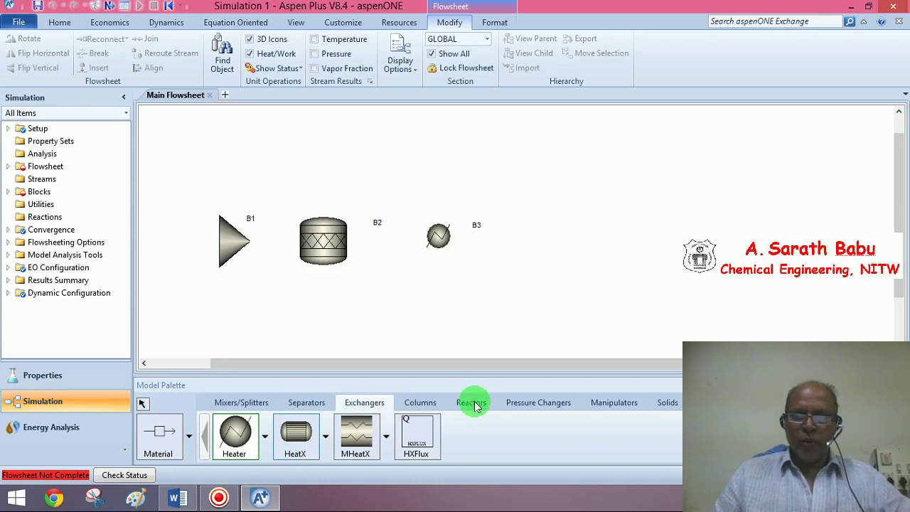
- Place a Valve block after the heater and a Flash2 separator after the valve
{"action": "left_click", "coordinate": [546, 403]}
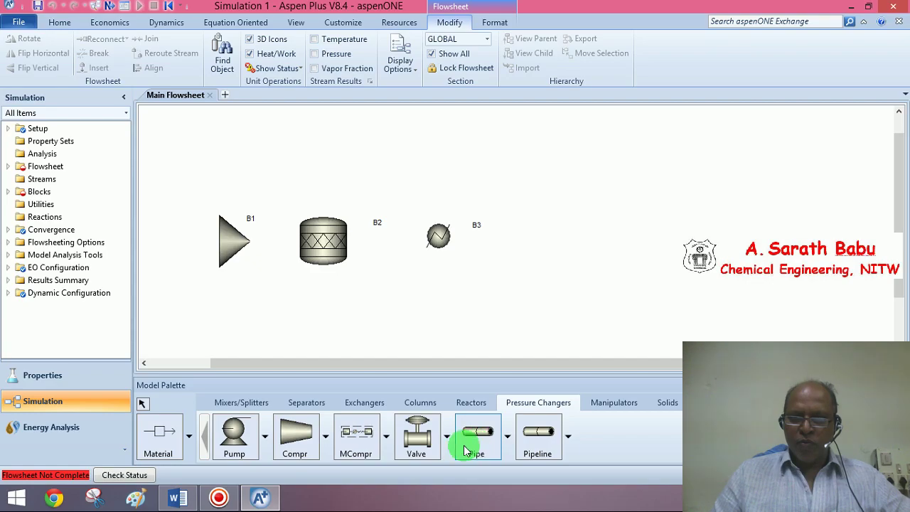
{"action": "left_click", "coordinate": [418, 437]}
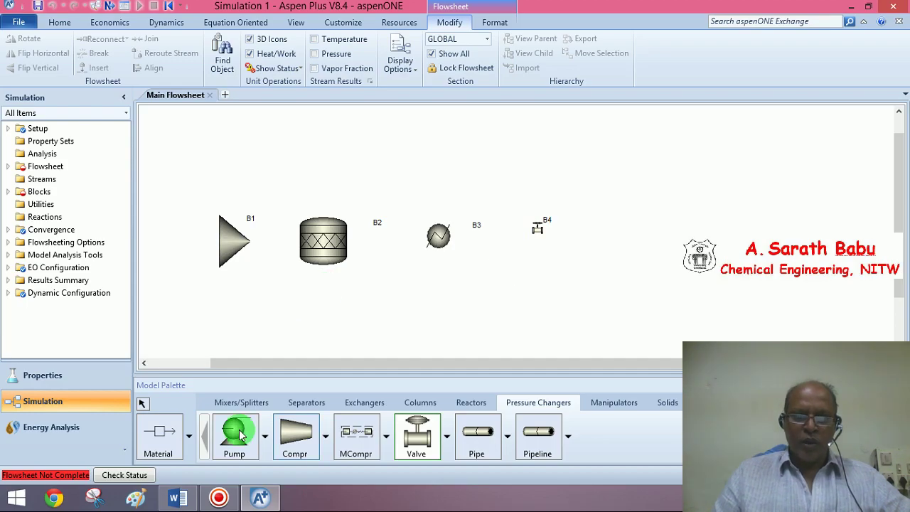
{"action": "left_click", "coordinate": [302, 402]}
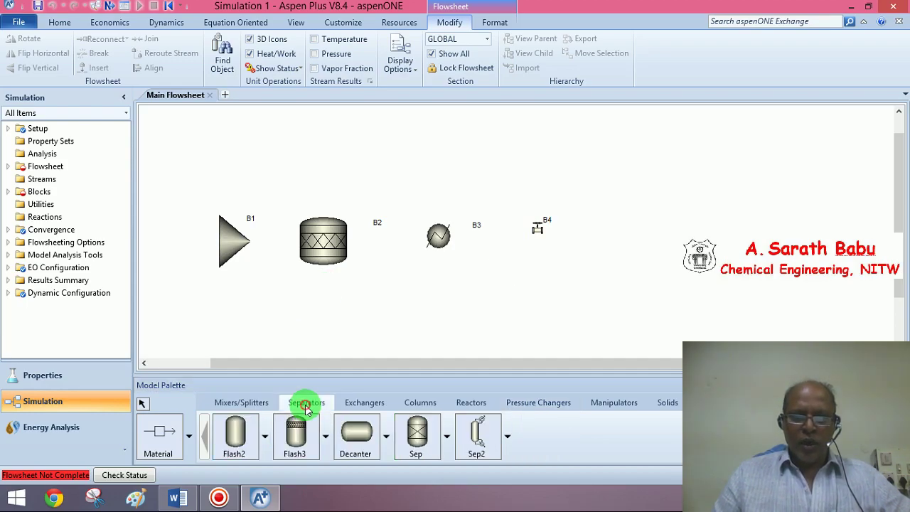
{"action": "left_click", "coordinate": [240, 445]}
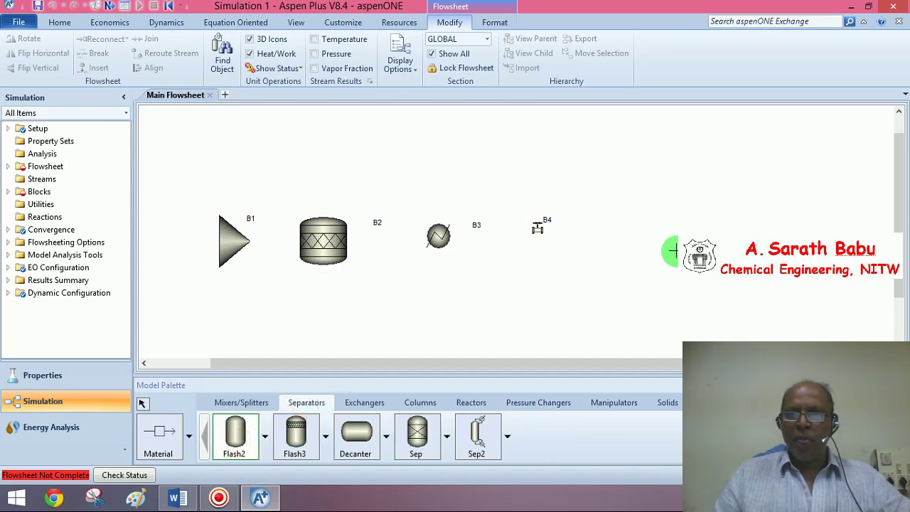
{"action": "left_click", "coordinate": [636, 229]}
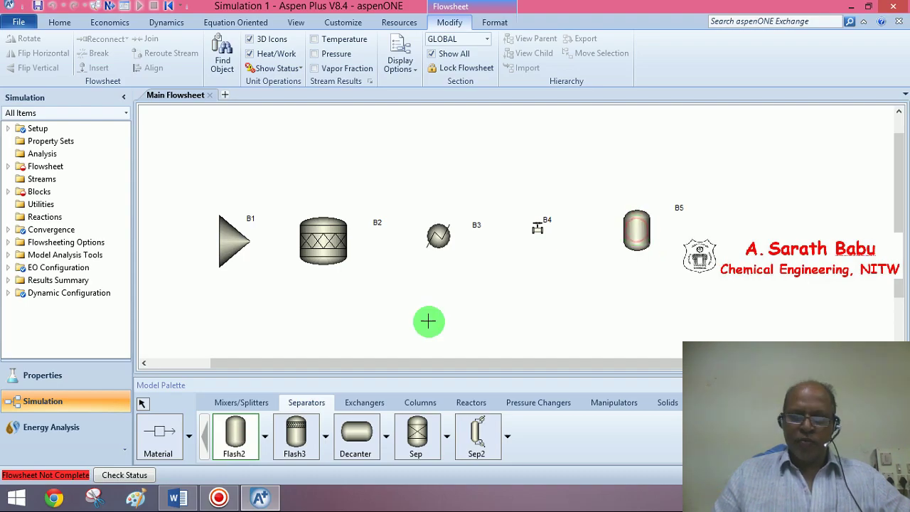
- Place an FSplit splitter on the flowsheet above the flash separator
{"action": "left_click", "coordinate": [249, 402]}
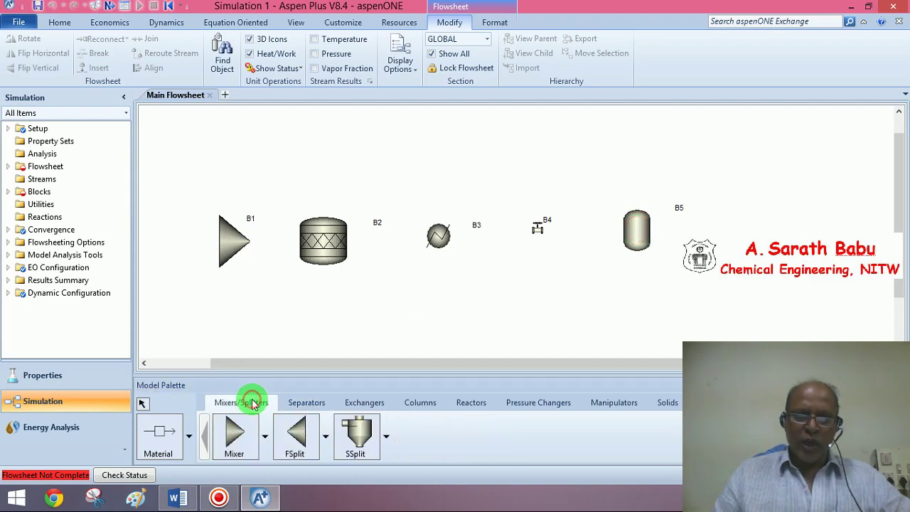
{"action": "left_click", "coordinate": [264, 437]}
{"action": "left_click", "coordinate": [265, 437]}
{"action": "left_click", "coordinate": [296, 434]}
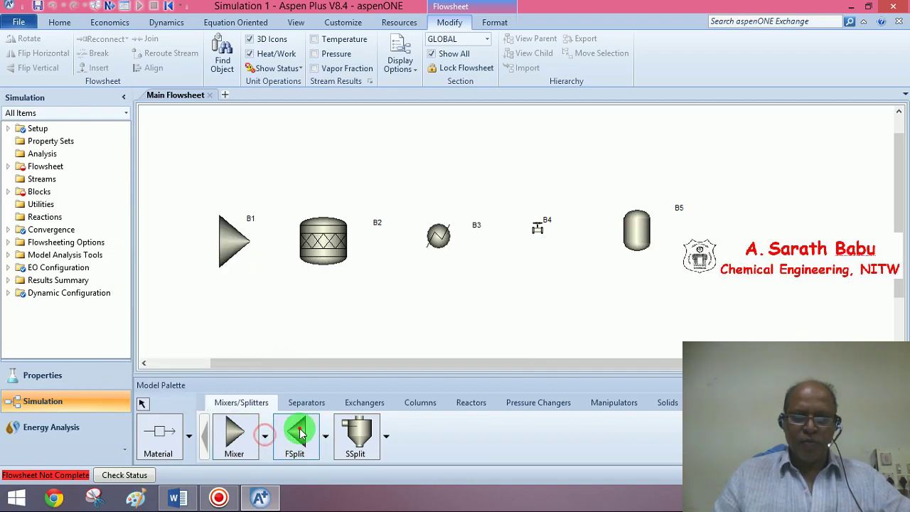
{"action": "left_click", "coordinate": [633, 150]}
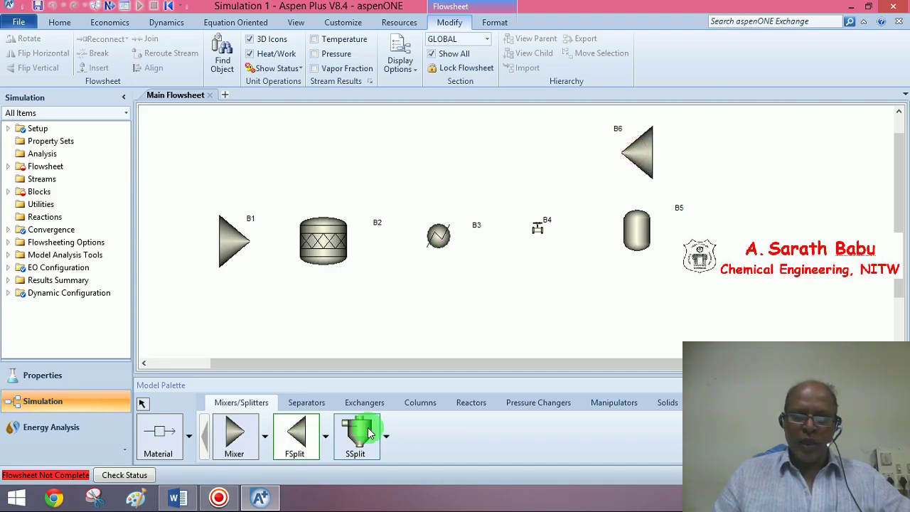
- Place a Compr compressor block on the flowsheet above reactor B2
{"action": "left_click", "coordinate": [553, 403]}
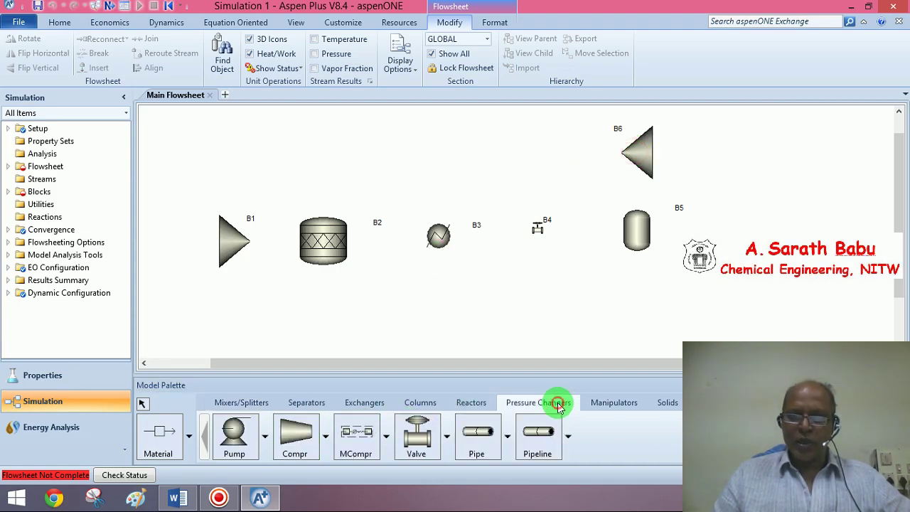
{"action": "left_click", "coordinate": [288, 443]}
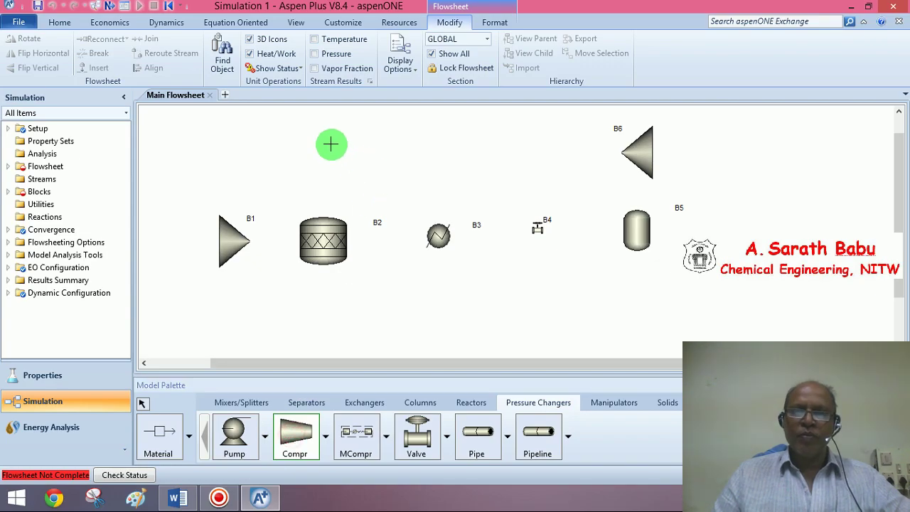
{"action": "left_click", "coordinate": [329, 144]}
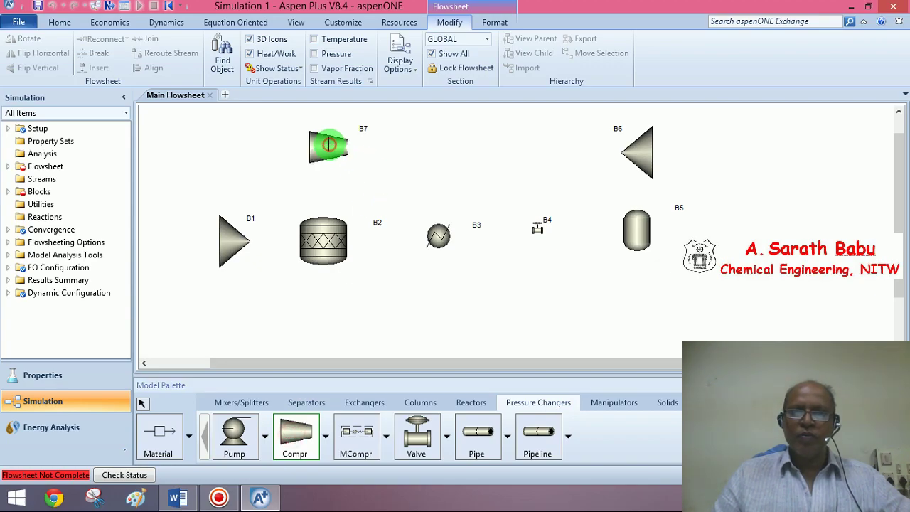
{"action": "right_click", "coordinate": [258, 168]}
- Enlarge the icon of valve B4 and rotate the icon of splitter B6 to the left
{"action": "left_click", "coordinate": [538, 229]}
{"action": "left_click_drag", "start_coordinate": [542, 232], "coordinate": [554, 253]}
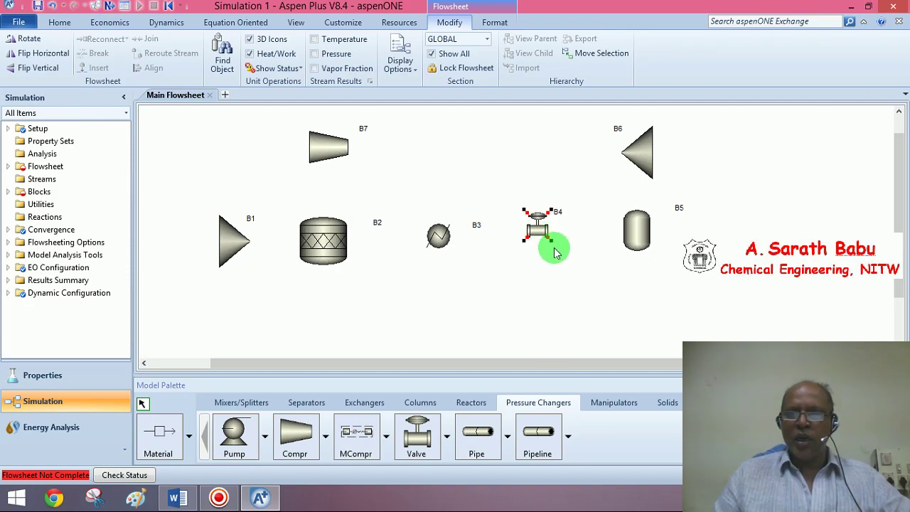
{"action": "left_click", "coordinate": [638, 150]}
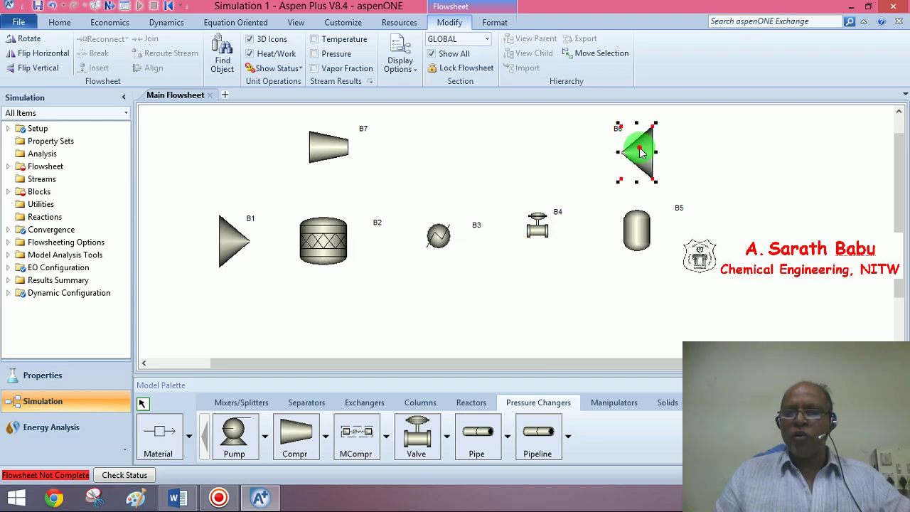
{"action": "right_click", "coordinate": [640, 152]}
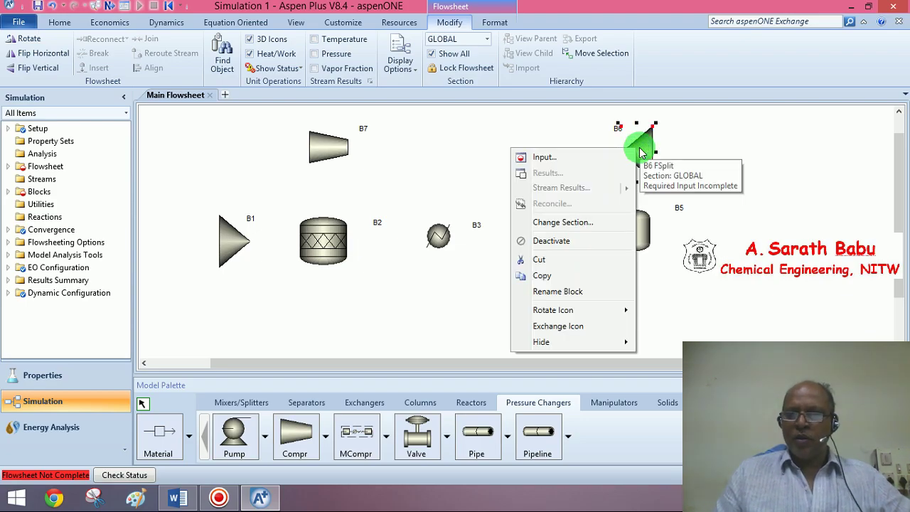
{"action": "left_click", "coordinate": [560, 310]}
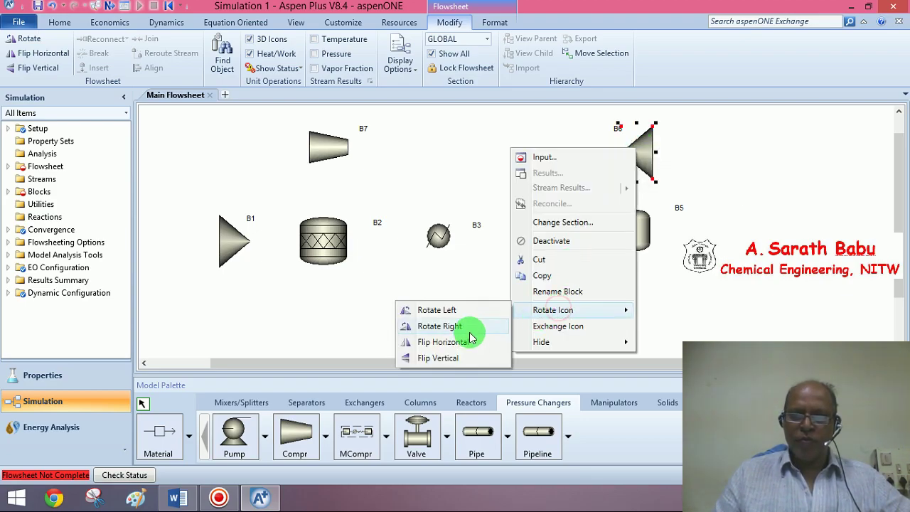
{"action": "left_click", "coordinate": [448, 309]}
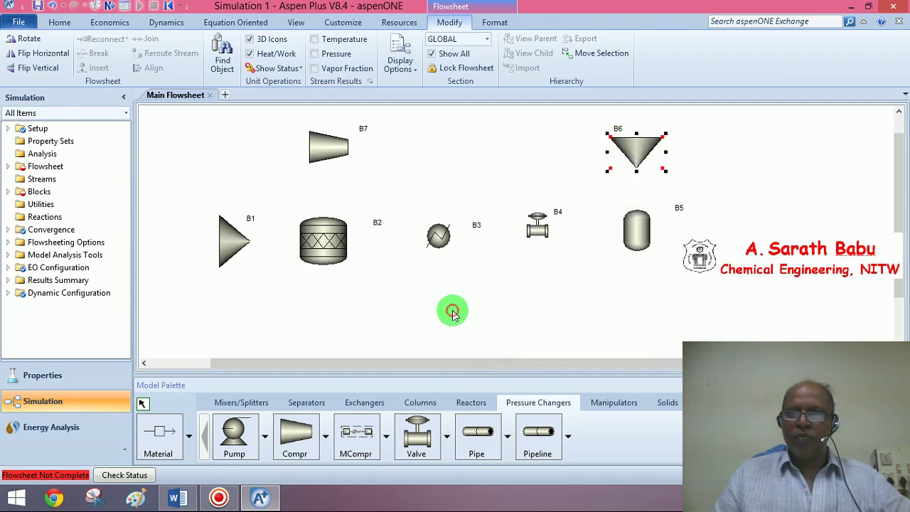
{"action": "left_click", "coordinate": [721, 292]}
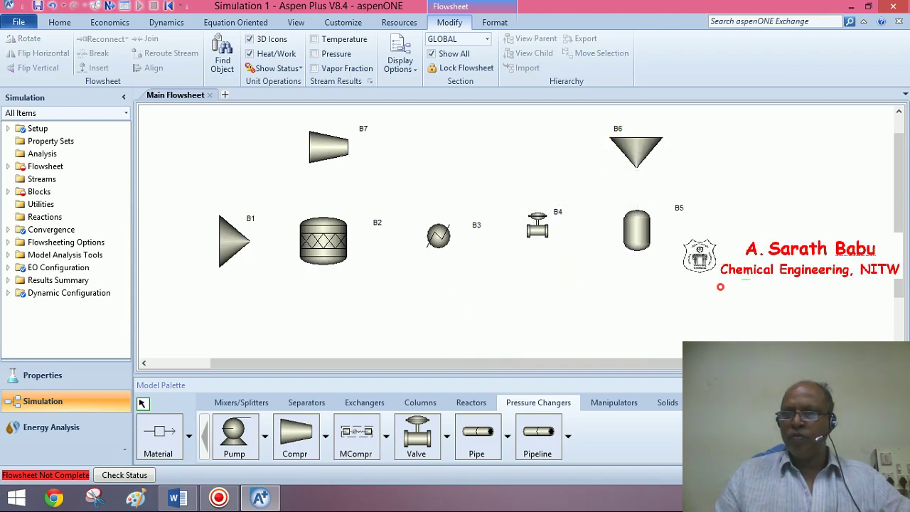
- Draw a material feed stream entering mixer B1
{"action": "left_click", "coordinate": [901, 111]}
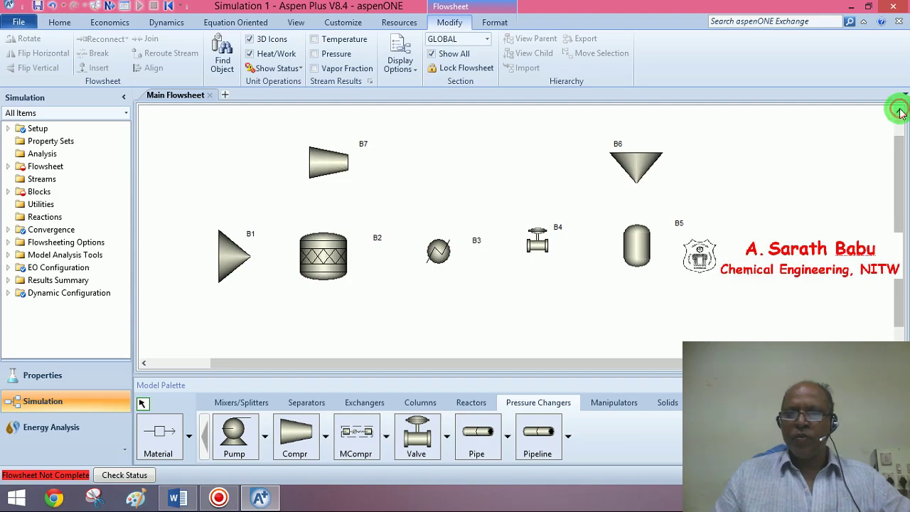
{"action": "left_click", "coordinate": [900, 110]}
{"action": "left_click", "coordinate": [158, 433]}
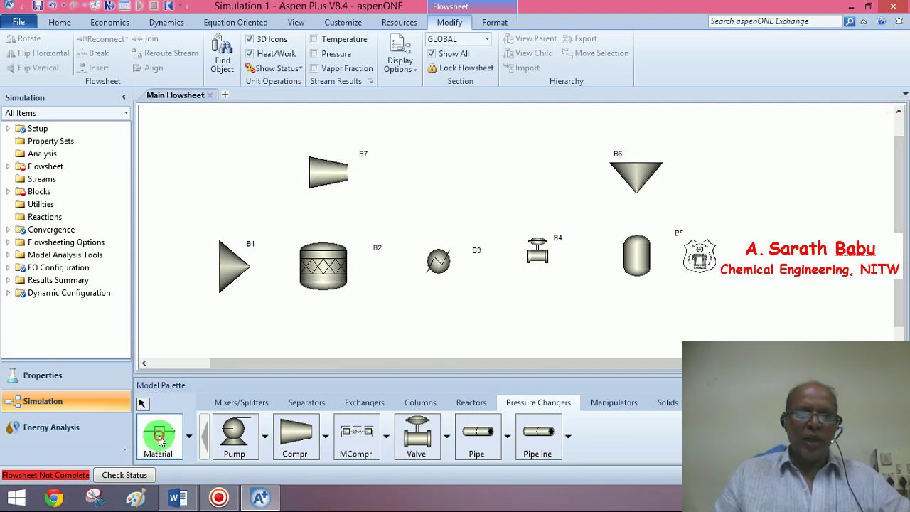
{"action": "left_click", "coordinate": [210, 267]}
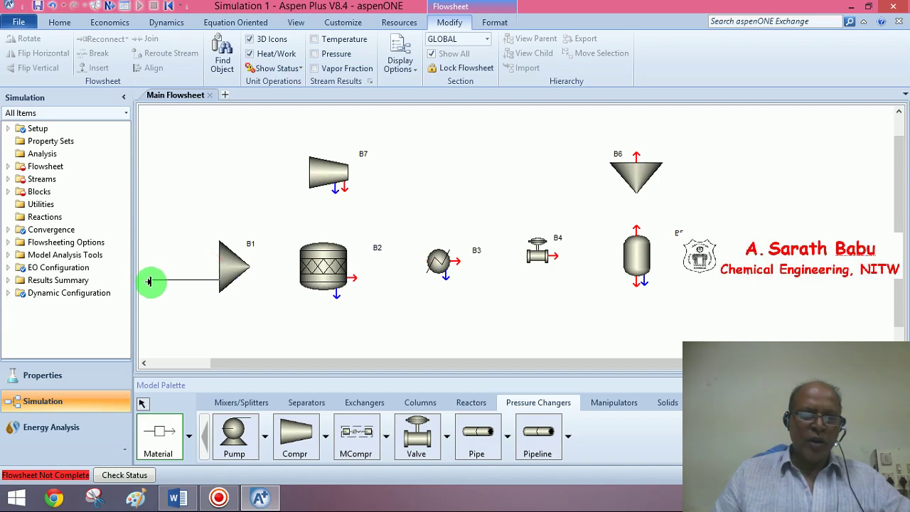
{"action": "left_click", "coordinate": [144, 278]}
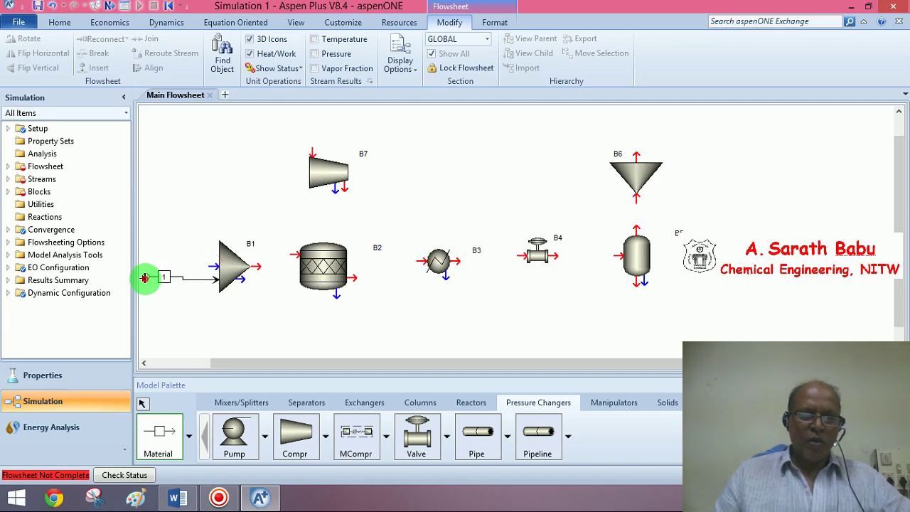
- Connect mixer B1's outlet to reactor B2's feed and the reactor's product to heater B3 with material streams
{"action": "left_click_drag", "start_coordinate": [485, 363], "coordinate": [427, 374]}
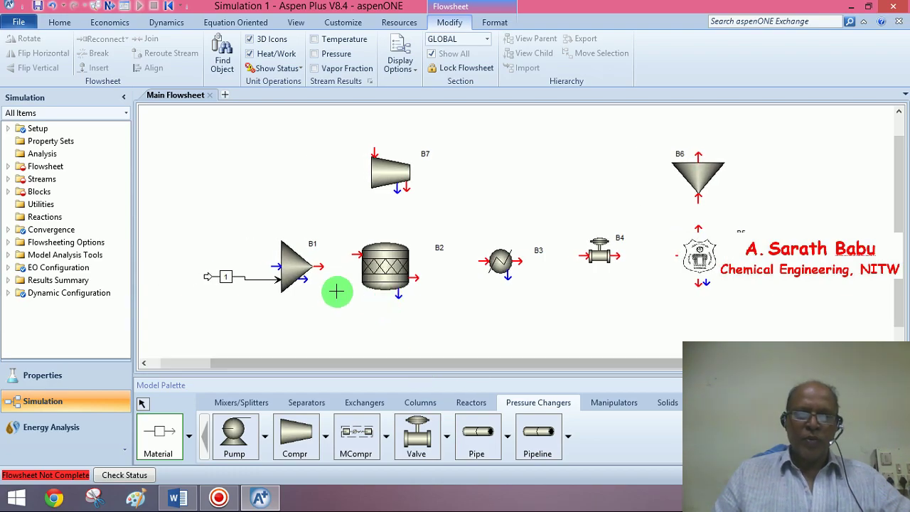
{"action": "left_click", "coordinate": [322, 266]}
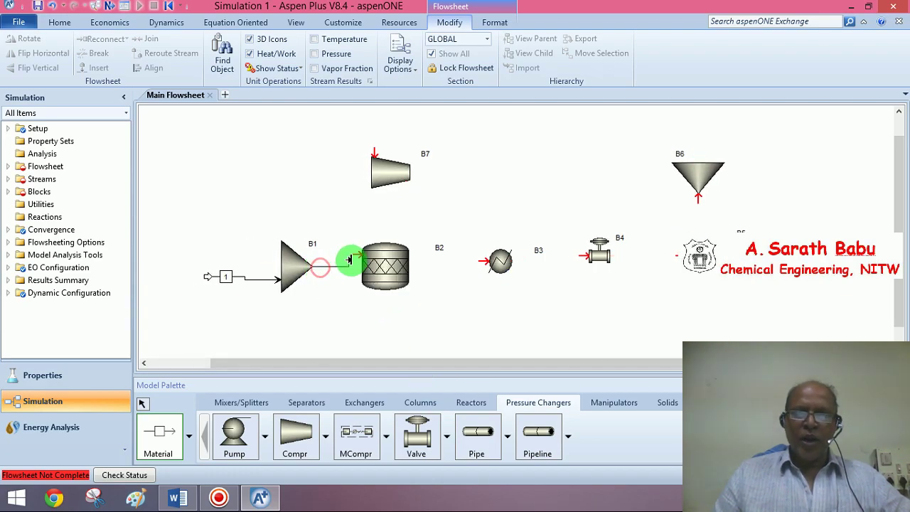
{"action": "left_click", "coordinate": [351, 254]}
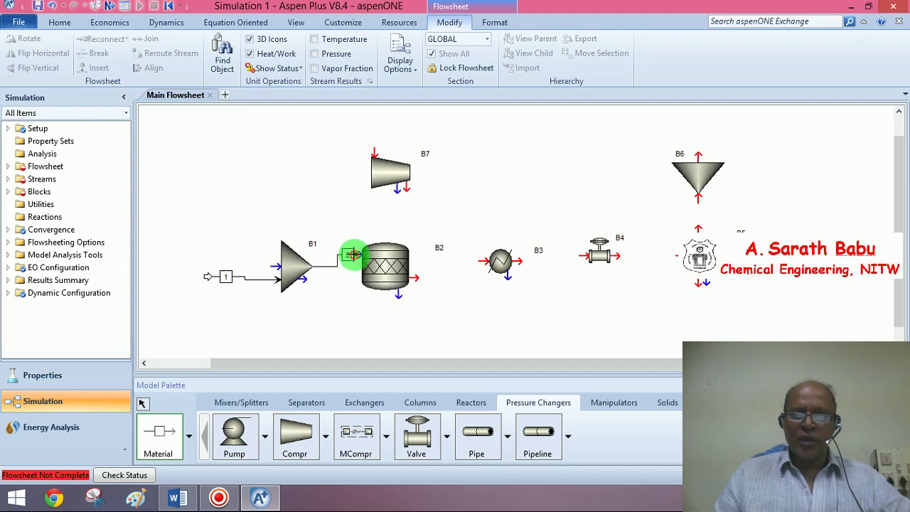
{"action": "left_click", "coordinate": [416, 276]}
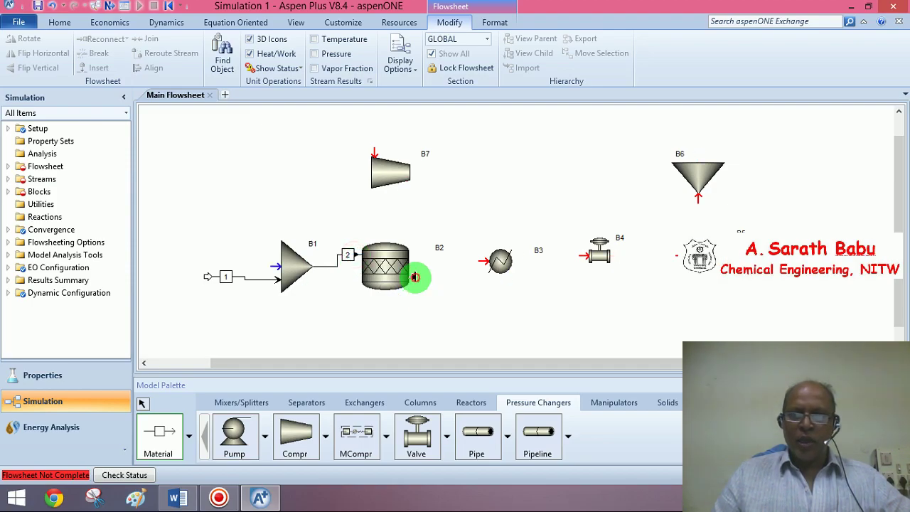
{"action": "left_click", "coordinate": [480, 261]}
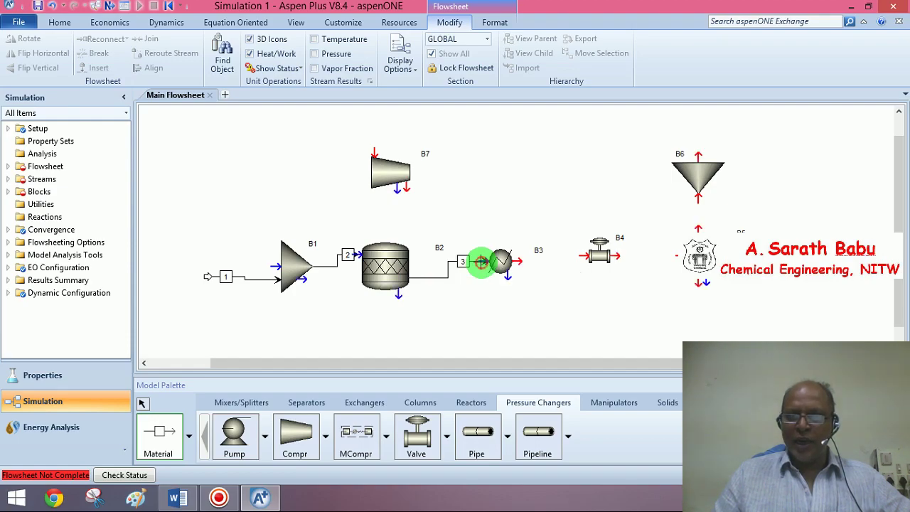
- Connect heater B3's outlet to valve B4 and the valve's outlet to flash separator B5 with material streams
{"action": "left_click", "coordinate": [519, 260]}
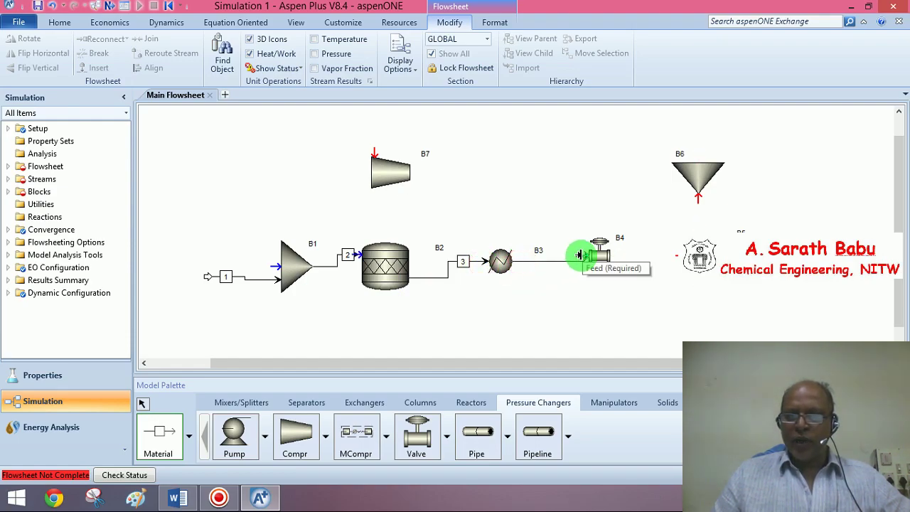
{"action": "left_click", "coordinate": [581, 256]}
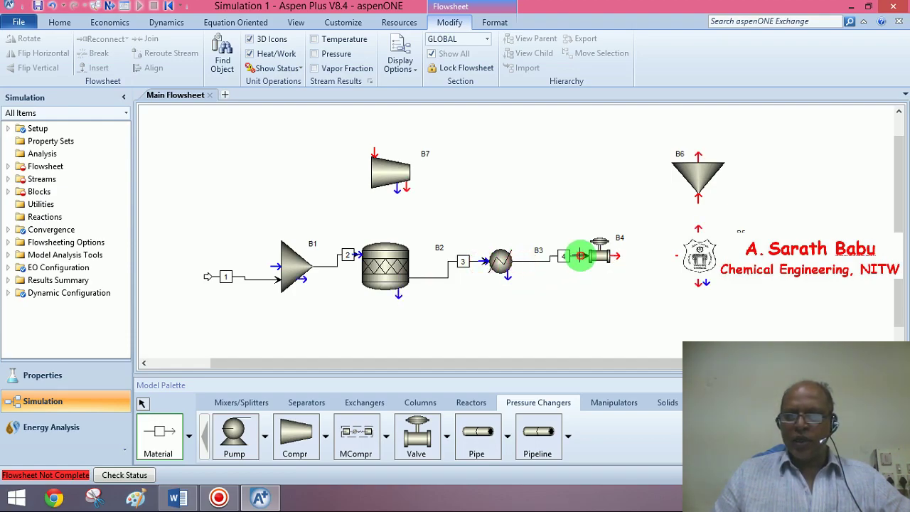
{"action": "left_click", "coordinate": [619, 256]}
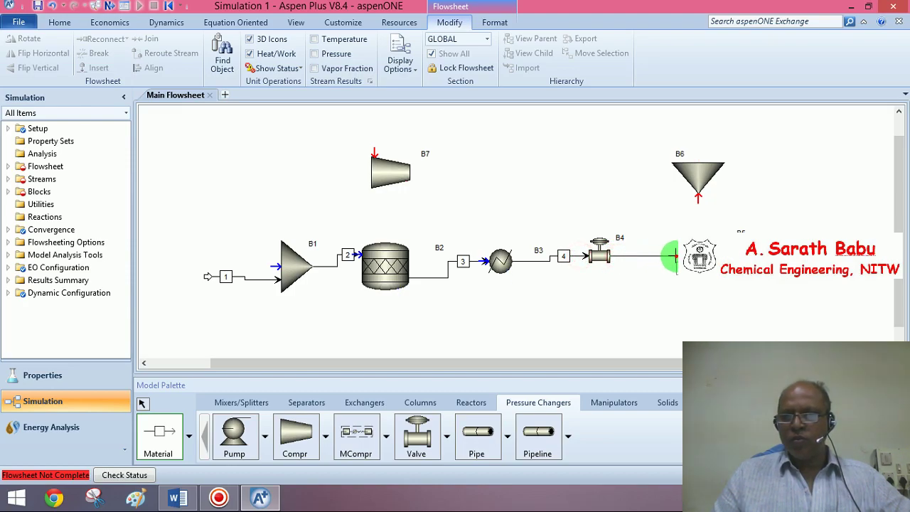
{"action": "left_click", "coordinate": [672, 256]}
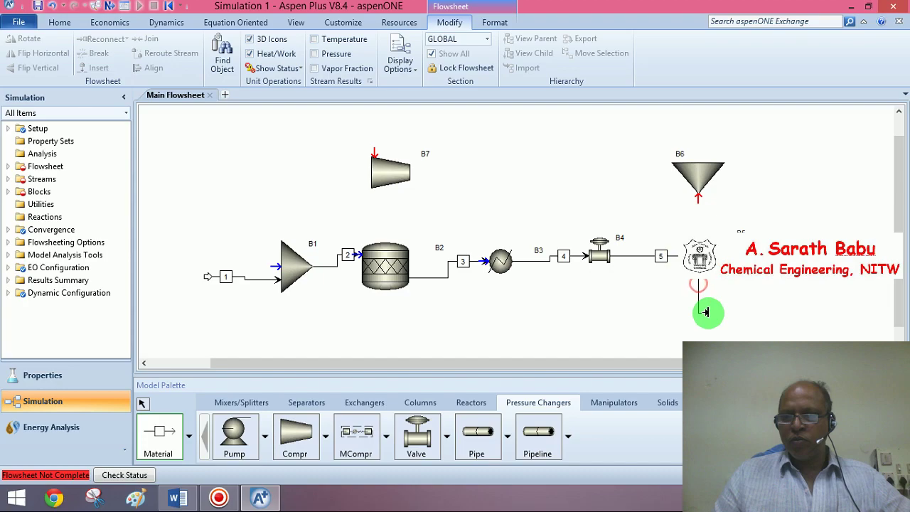
- Draw a liquid product stream leaving flash B5 and connect the flash's vapor outlet to splitter B6's feed
{"action": "left_click", "coordinate": [815, 312]}
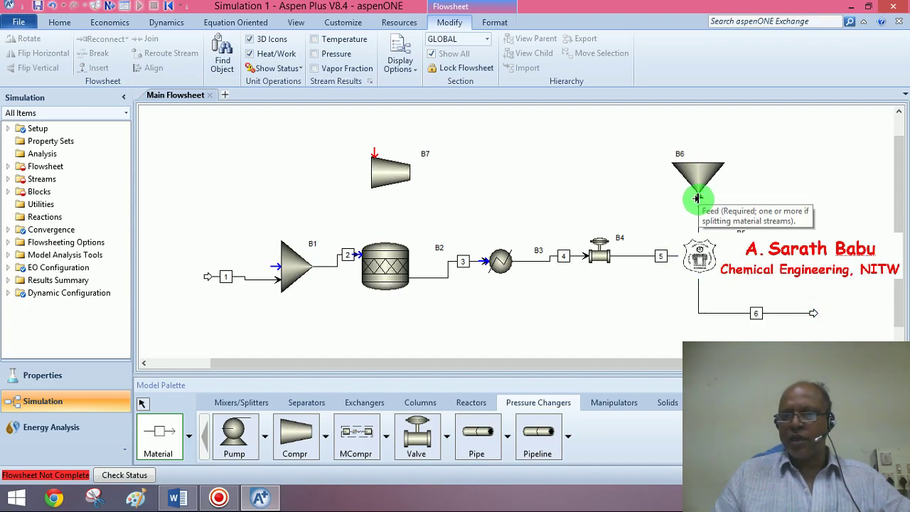
{"action": "left_click", "coordinate": [699, 199]}
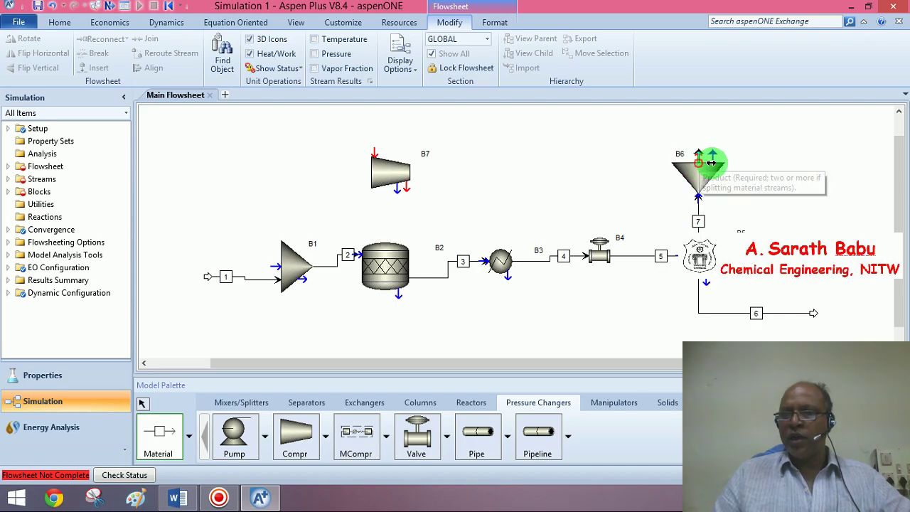
- Draw a purge stream leaving splitter B6 and connect the splitter's other outlet to compressor B7's inlet
{"action": "left_click", "coordinate": [711, 155]}
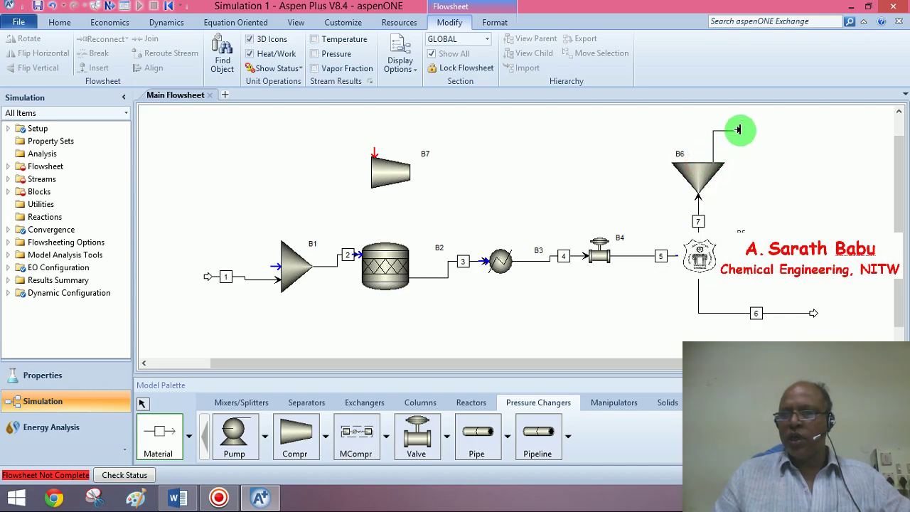
{"action": "left_click", "coordinate": [748, 130]}
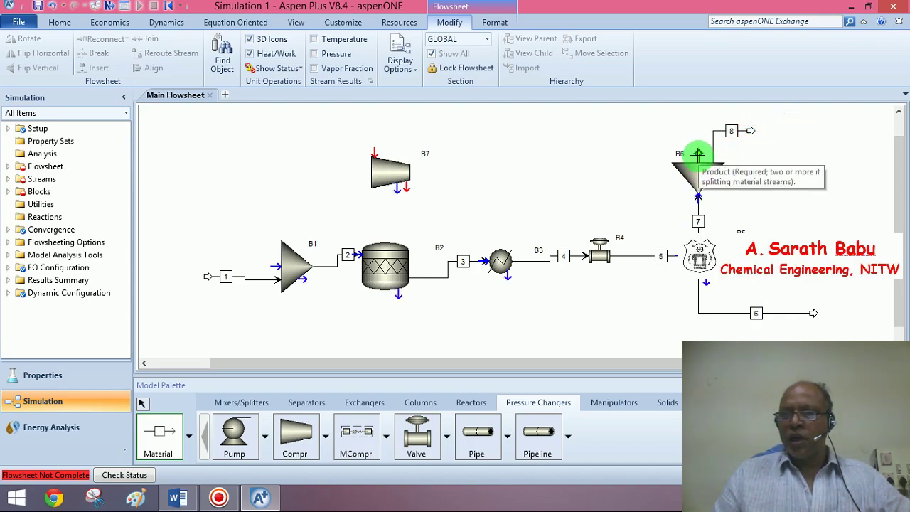
{"action": "left_click", "coordinate": [699, 155]}
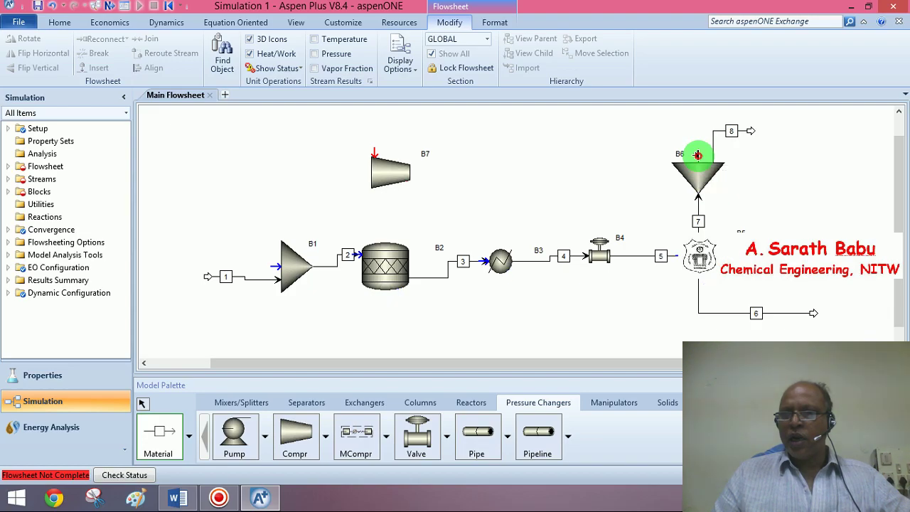
{"action": "left_click", "coordinate": [372, 146]}
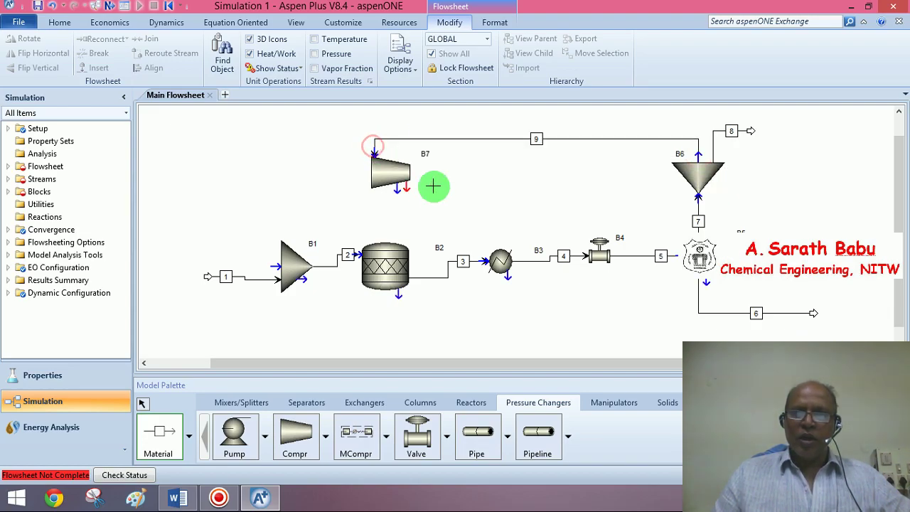
- Close the recycle loop with a material stream from compressor B7's outlet to mixer B1
{"action": "left_click", "coordinate": [403, 189]}
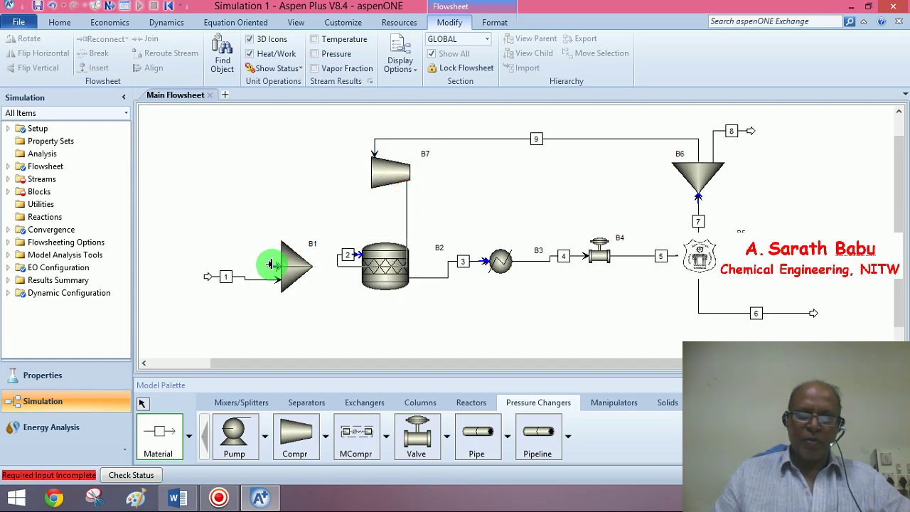
{"action": "left_click", "coordinate": [271, 246]}
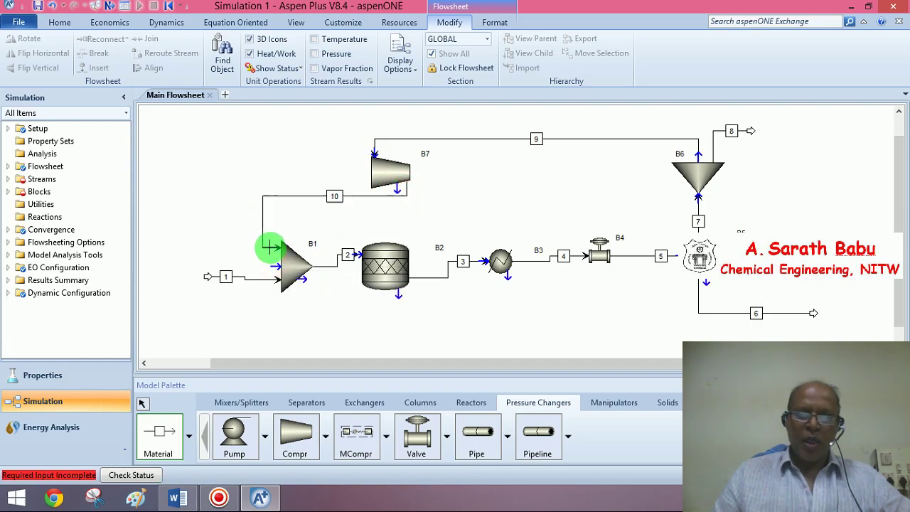
{"action": "right_click", "coordinate": [233, 186]}
- Flip the icon of compressor B7 horizontally
{"action": "left_click", "coordinate": [412, 199]}
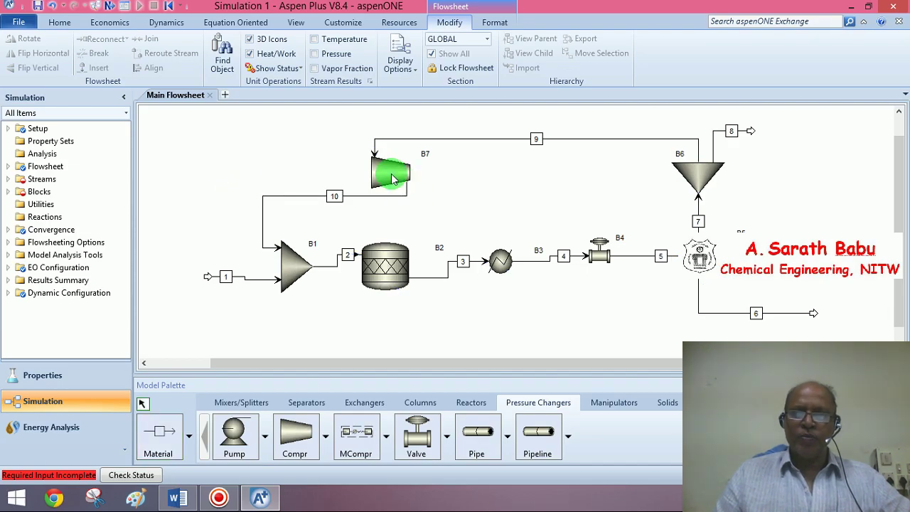
{"action": "right_click", "coordinate": [386, 169]}
{"action": "left_click", "coordinate": [305, 350]}
- Rename inlet stream 1, which enters mixer B1, as FEED
{"action": "left_click", "coordinate": [260, 500]}
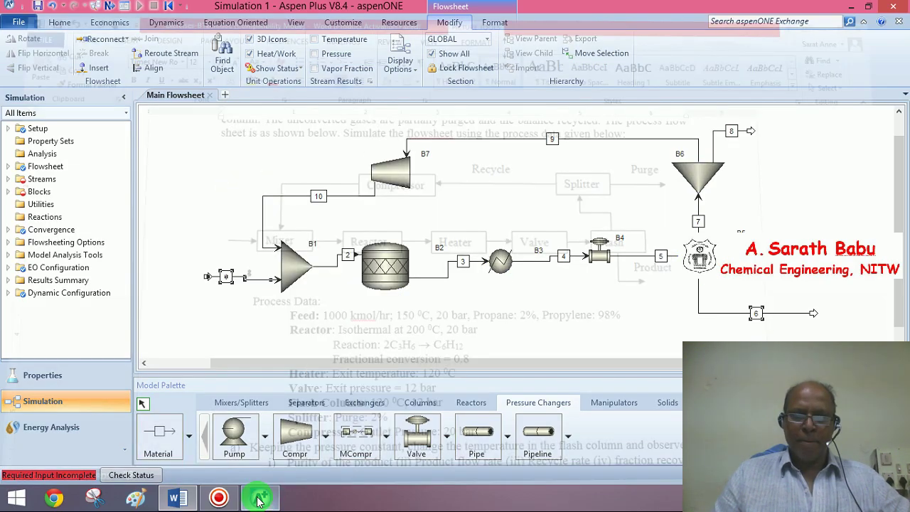
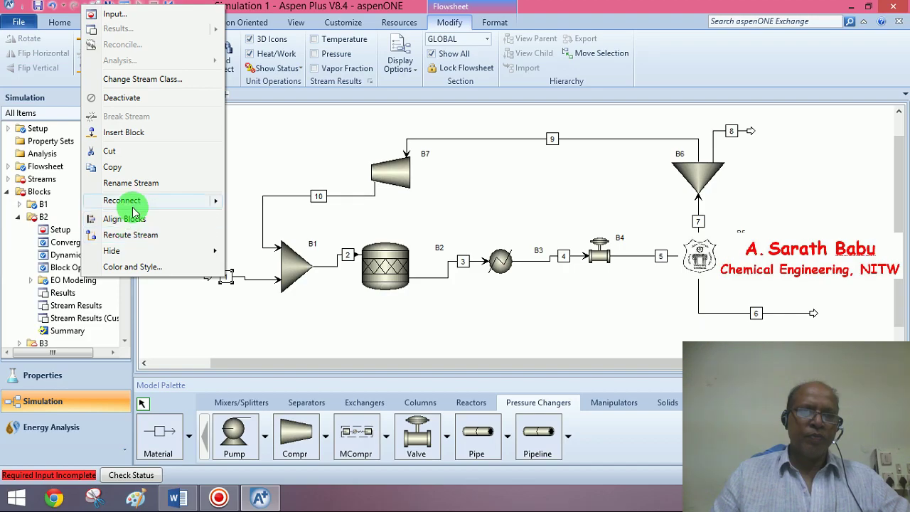
{"action": "left_click", "coordinate": [131, 183]}
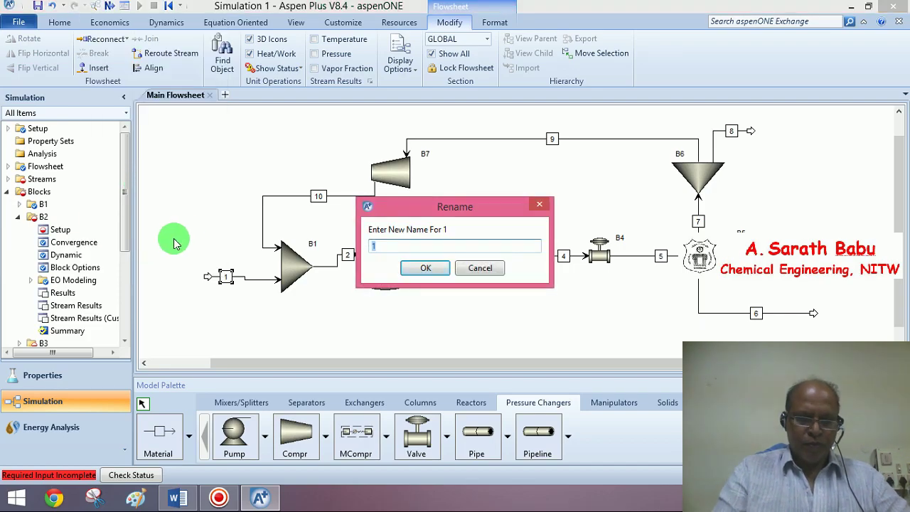
{"action": "type", "text": "FEED"}
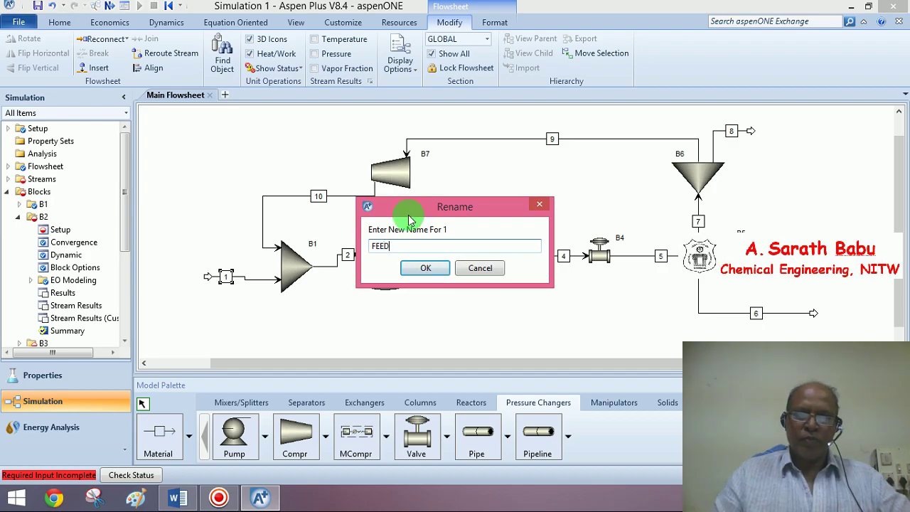
{"action": "left_click", "coordinate": [424, 271]}
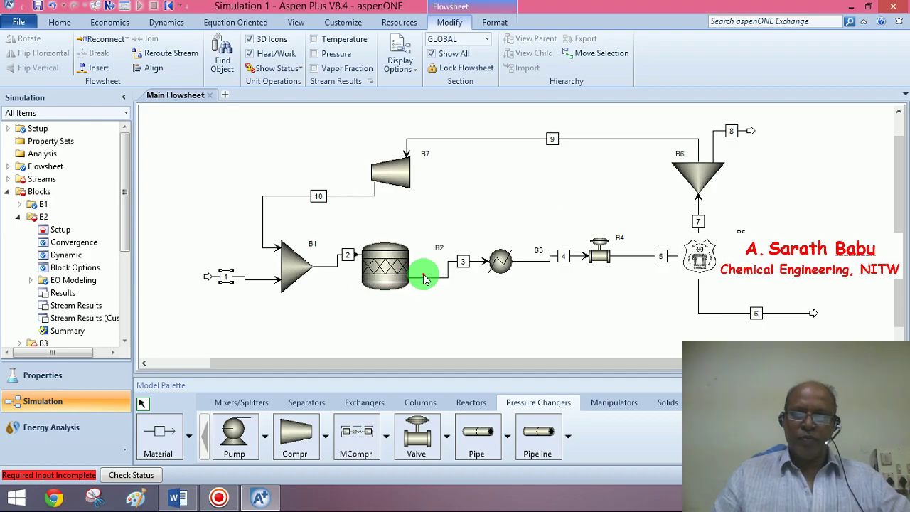
- Rename stream 6, the liquid outlet of the flash, as PRODUCT
{"action": "right_click", "coordinate": [761, 324]}
{"action": "left_click", "coordinate": [761, 324]}
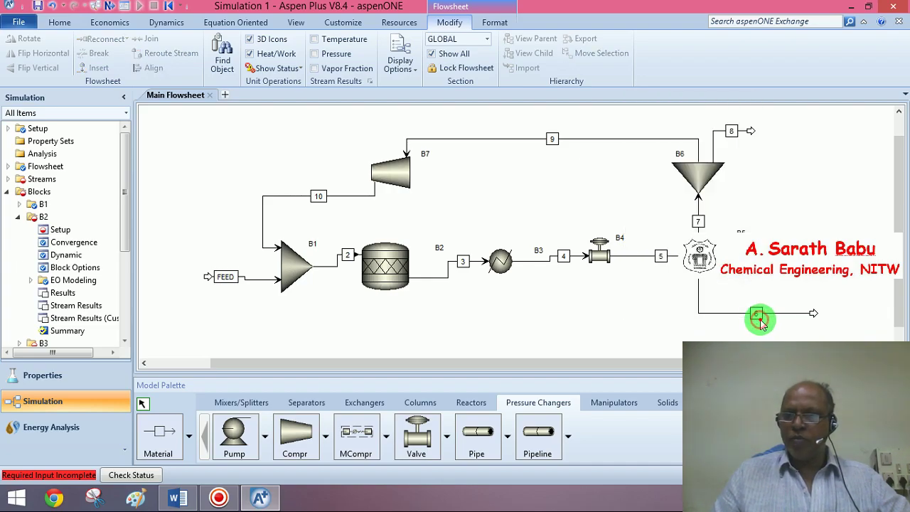
{"action": "left_click", "coordinate": [759, 318]}
{"action": "right_click", "coordinate": [759, 318]}
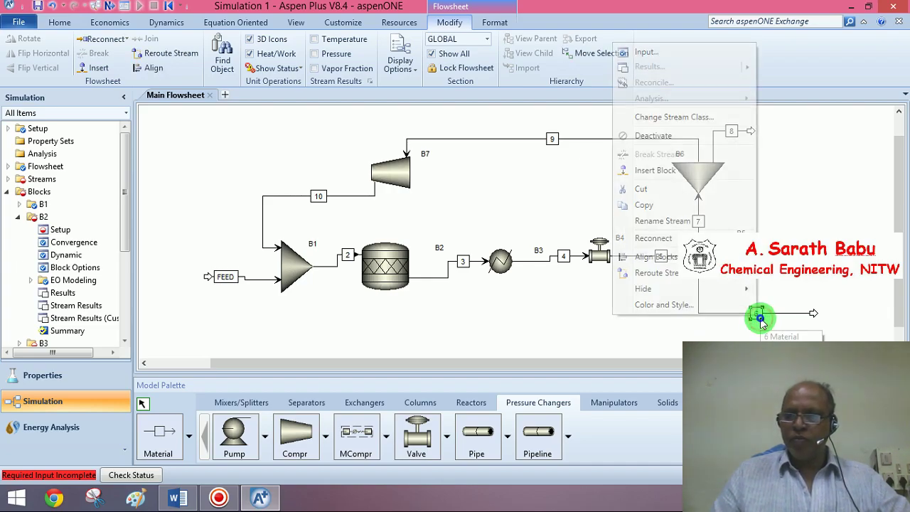
{"action": "left_click", "coordinate": [658, 221]}
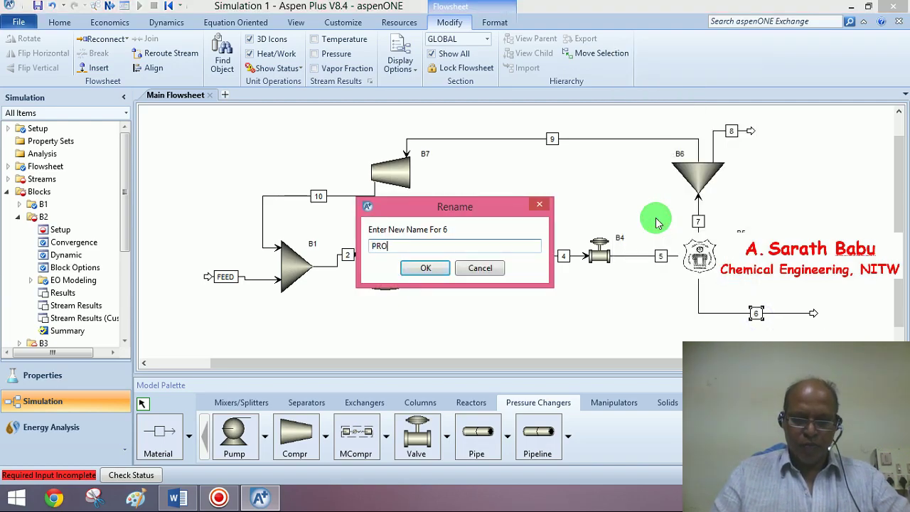
{"action": "type", "text": "PRODUCT"}
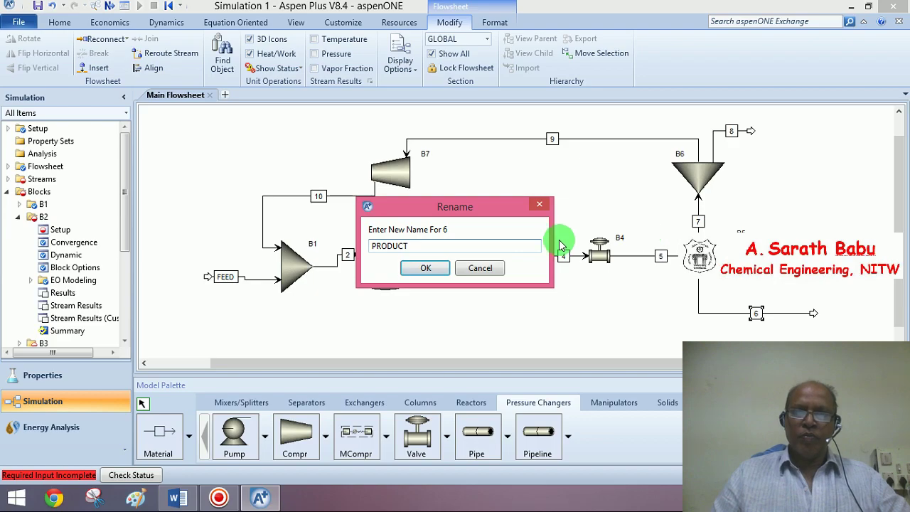
{"action": "left_click", "coordinate": [435, 274]}
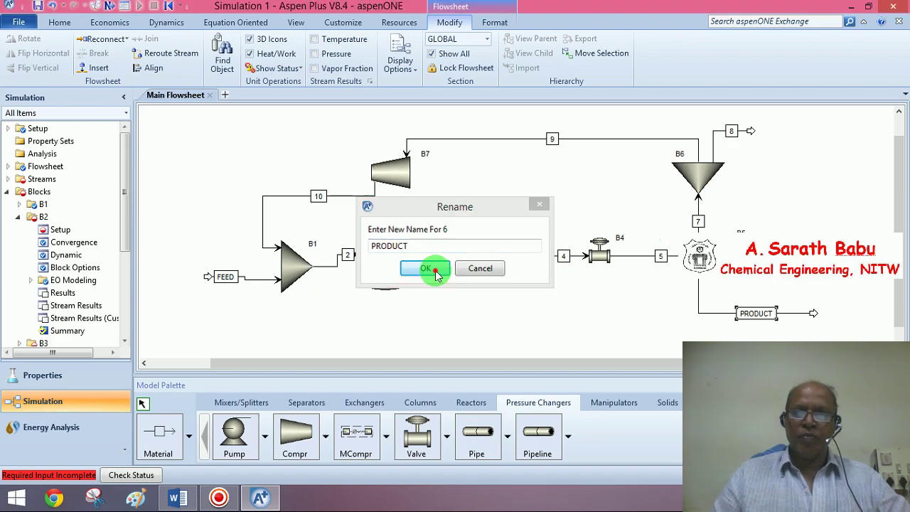
- Rename outlet stream 8 of splitter B6 as PURGE
{"action": "right_click", "coordinate": [735, 138]}
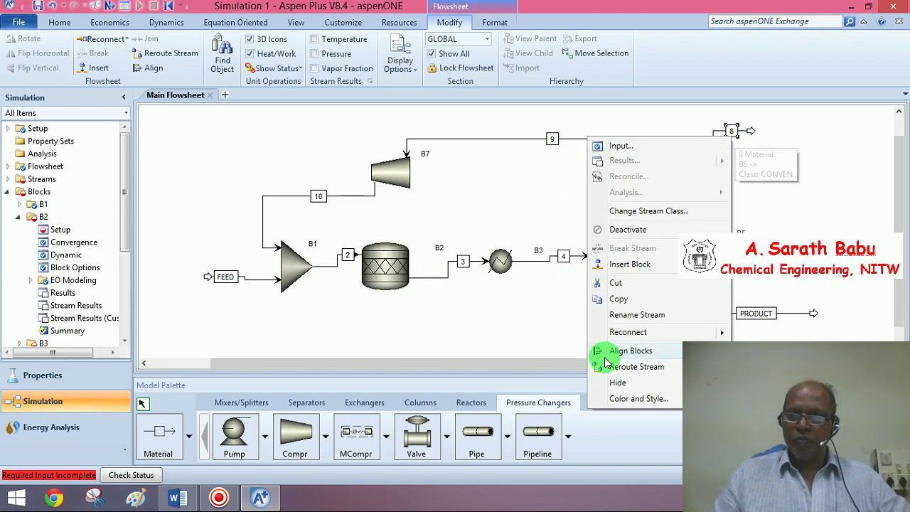
{"action": "left_click", "coordinate": [616, 315]}
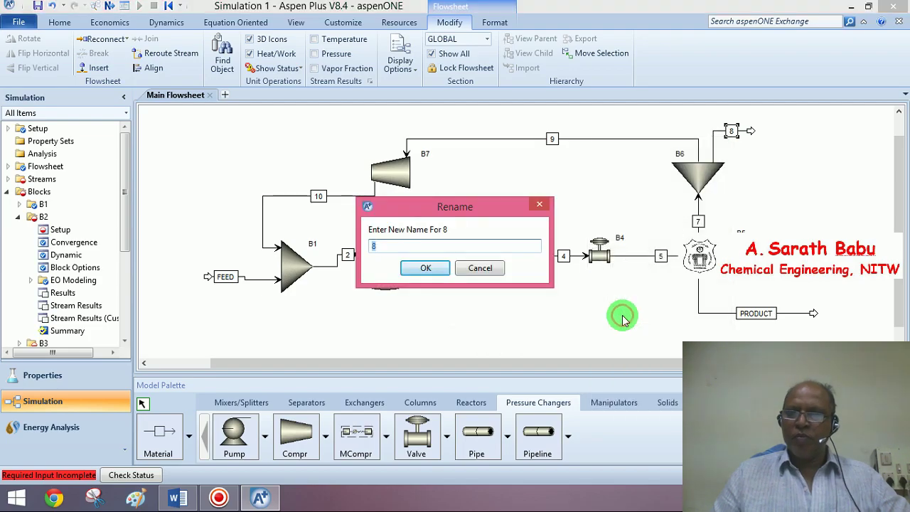
{"action": "type", "text": "PURG"}
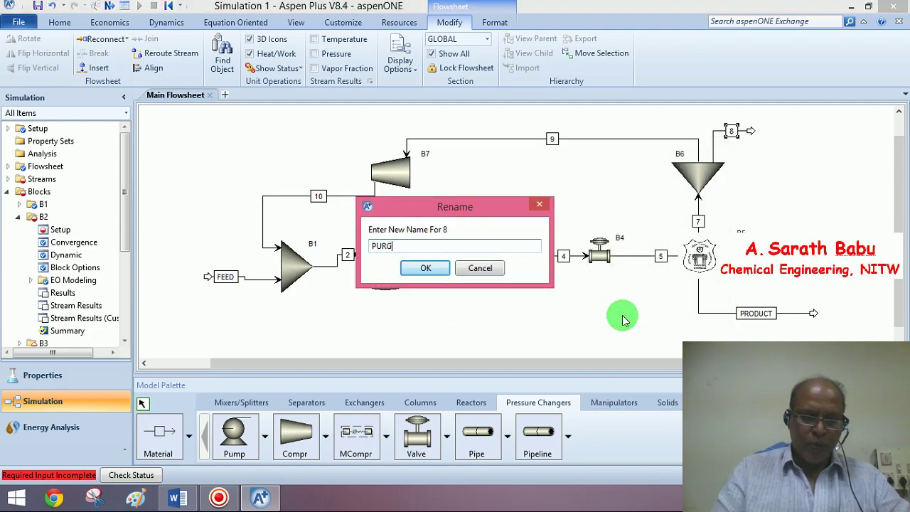
{"action": "type", "text": "E"}
{"action": "left_click", "coordinate": [430, 268]}
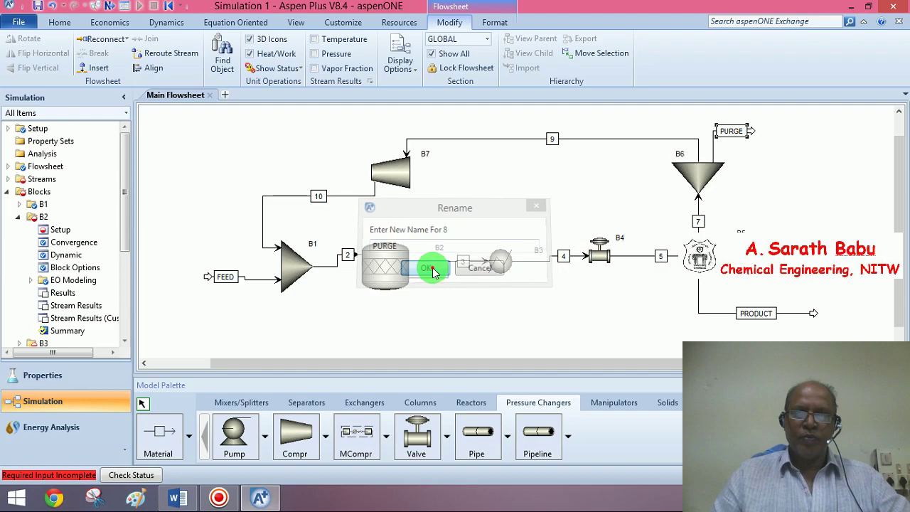
- Rename stream 10, running from compressor B7 to mixer B1, as RECY
{"action": "right_click", "coordinate": [320, 200]}
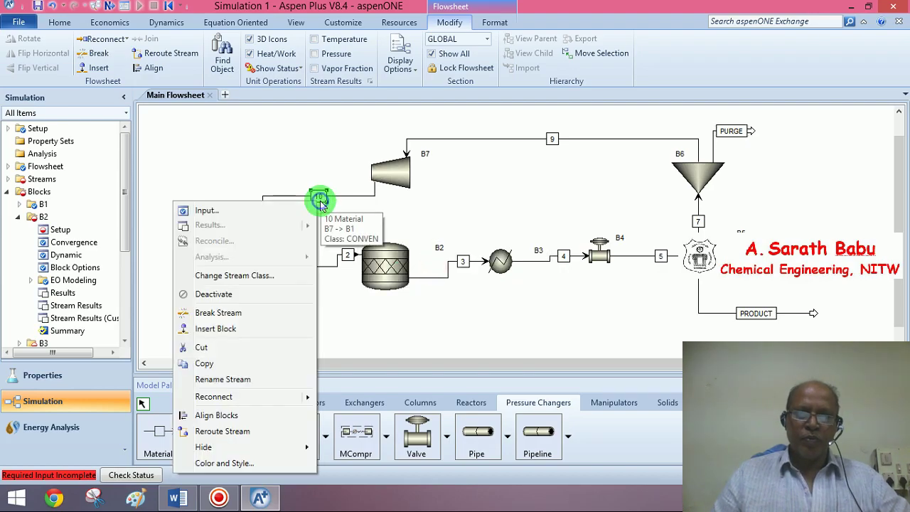
{"action": "left_click", "coordinate": [233, 381]}
{"action": "type", "text": "REC"}
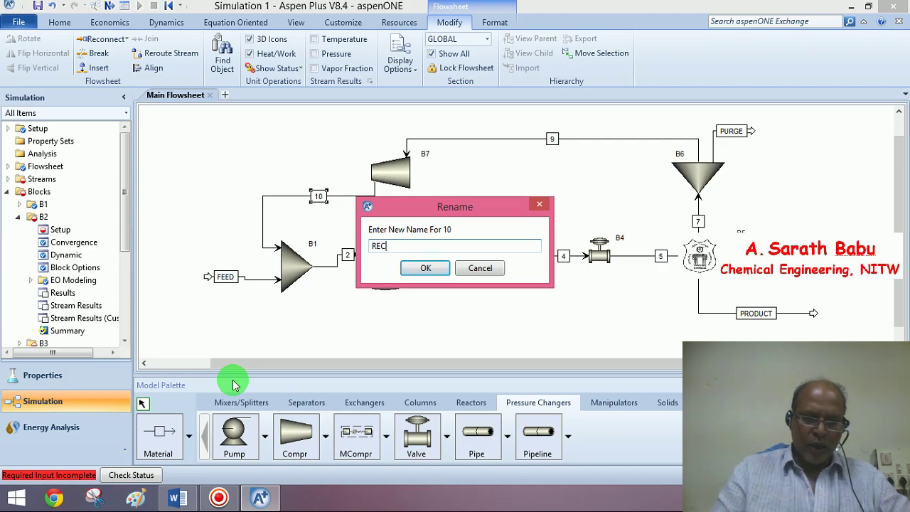
{"action": "type", "text": "Y"}
{"action": "left_click", "coordinate": [427, 268]}
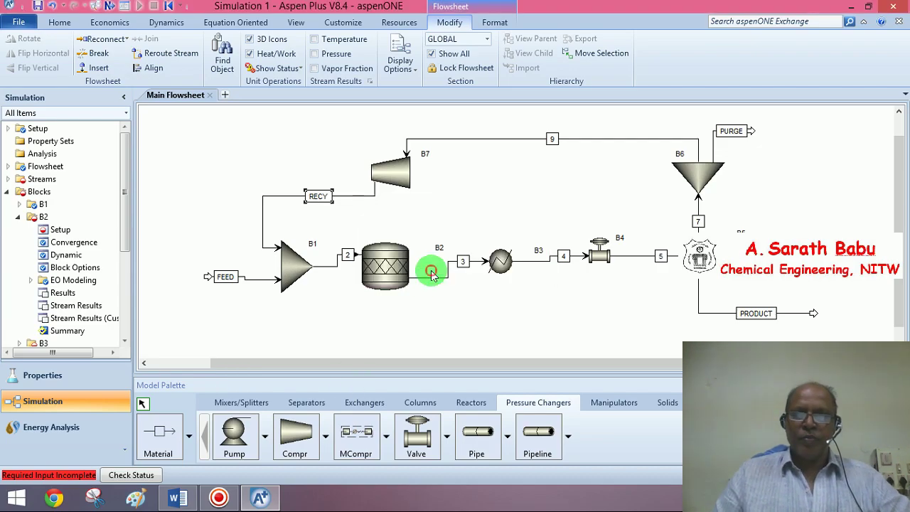
{"action": "left_click", "coordinate": [418, 340]}
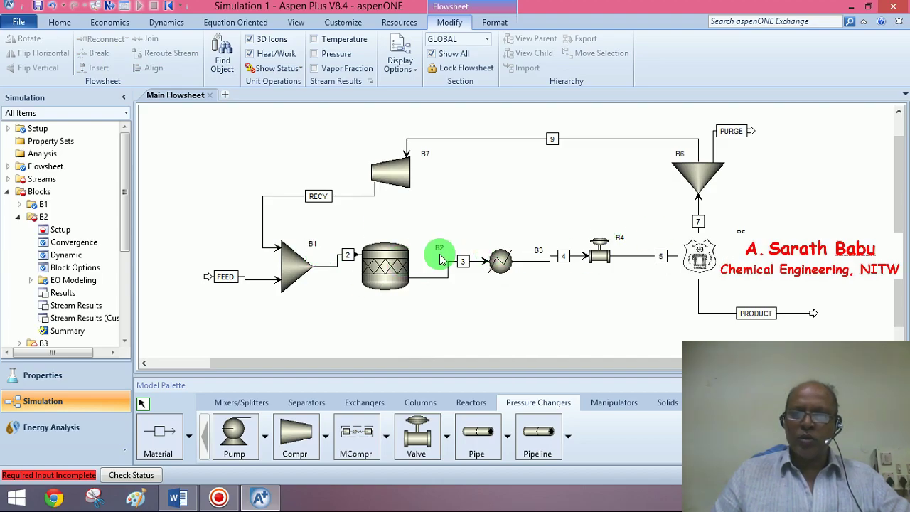
- Move block B2's label to just above the reactor vessel and rename the block as REACTOR
{"action": "left_click_drag", "start_coordinate": [439, 254], "coordinate": [409, 242]}
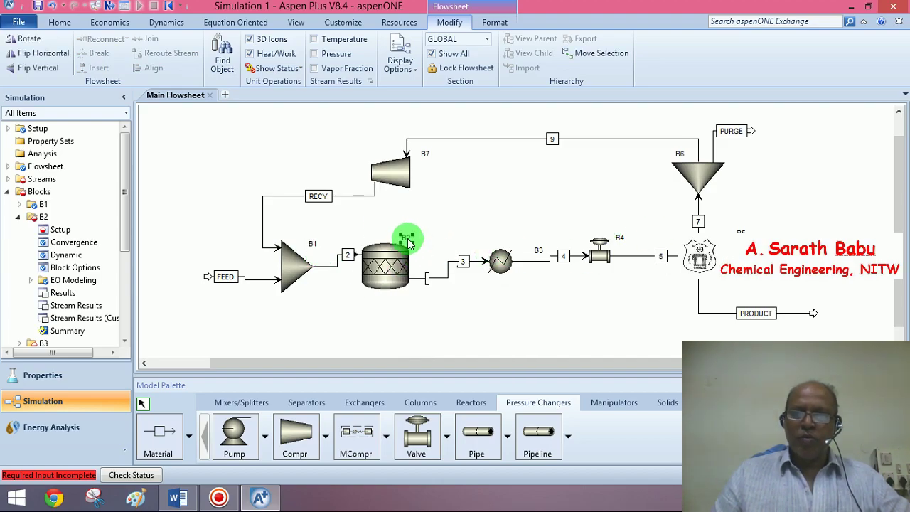
{"action": "right_click", "coordinate": [408, 240]}
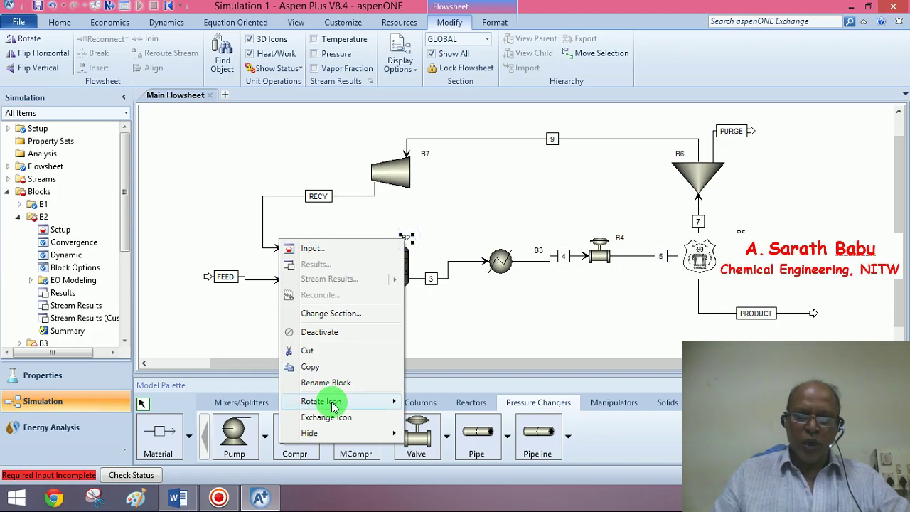
{"action": "left_click", "coordinate": [337, 390]}
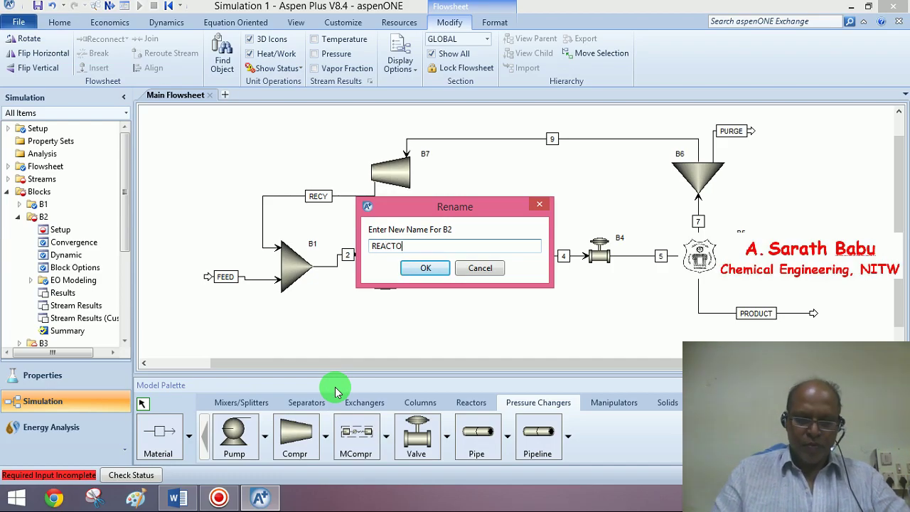
{"action": "left_click", "coordinate": [425, 268]}
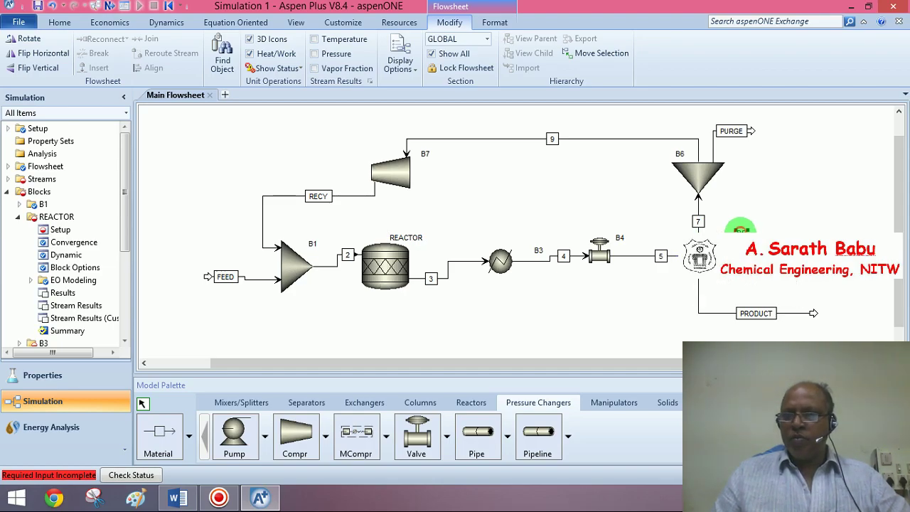
- Rename flash block B5 as FLASH
{"action": "right_click", "coordinate": [740, 229]}
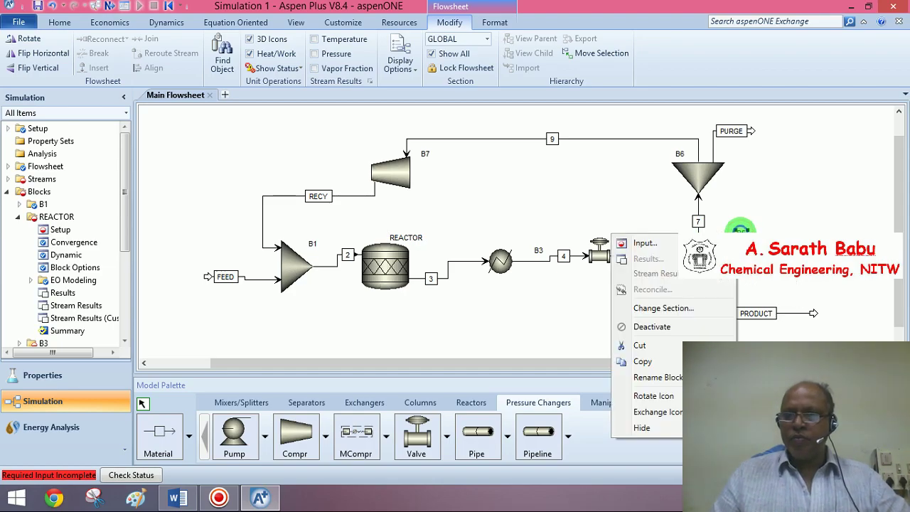
{"action": "left_click", "coordinate": [667, 380]}
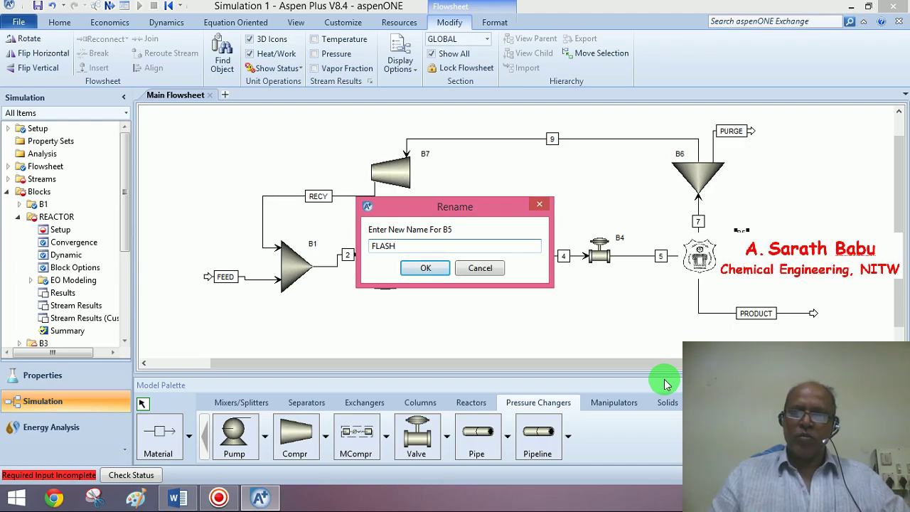
{"action": "key", "text": "Return"}
{"action": "key", "text": "super+c"}
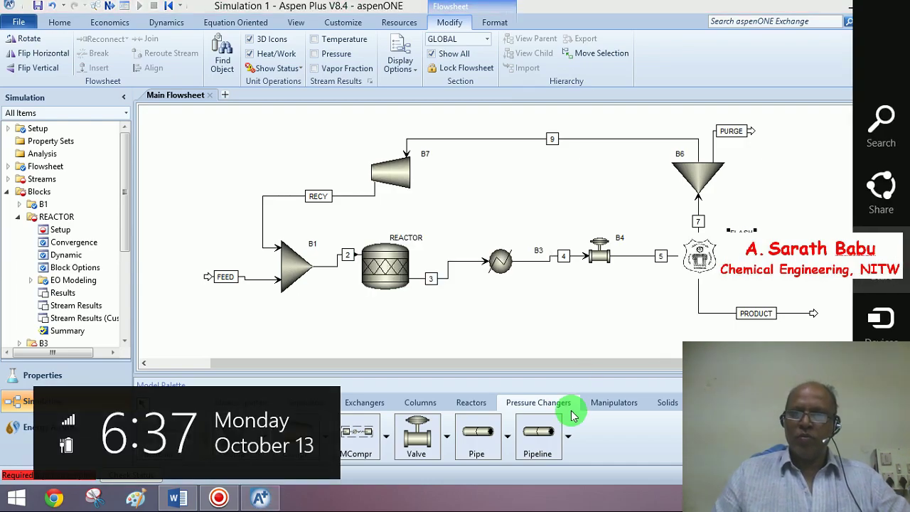
{"action": "left_click", "coordinate": [559, 324]}
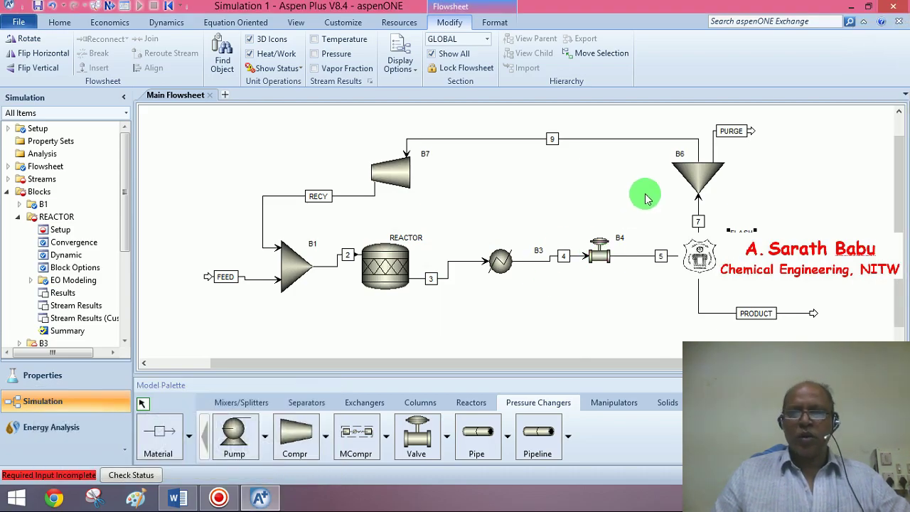
- Lengthen the PURGE stream away from splitter B6 and shift its label back from the arrow end along the line
{"action": "left_click", "coordinate": [751, 131]}
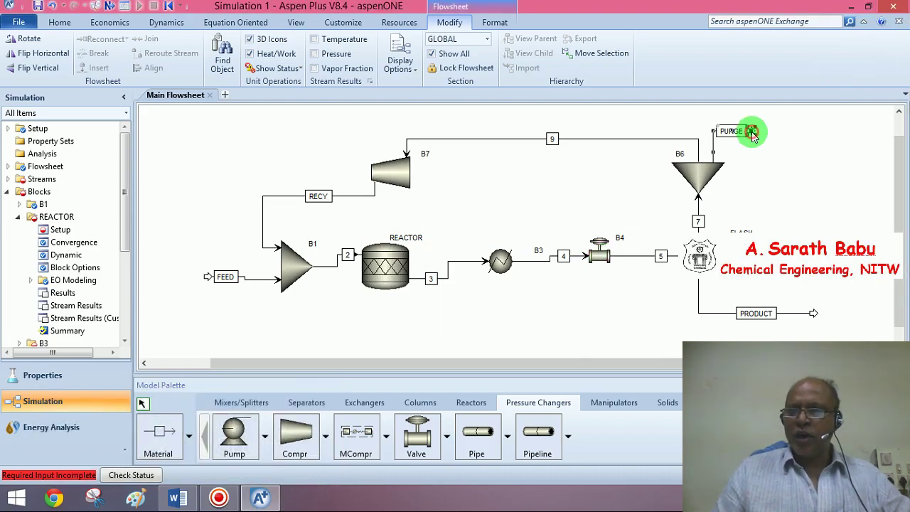
{"action": "left_click_drag", "start_coordinate": [772, 129], "coordinate": [788, 131]}
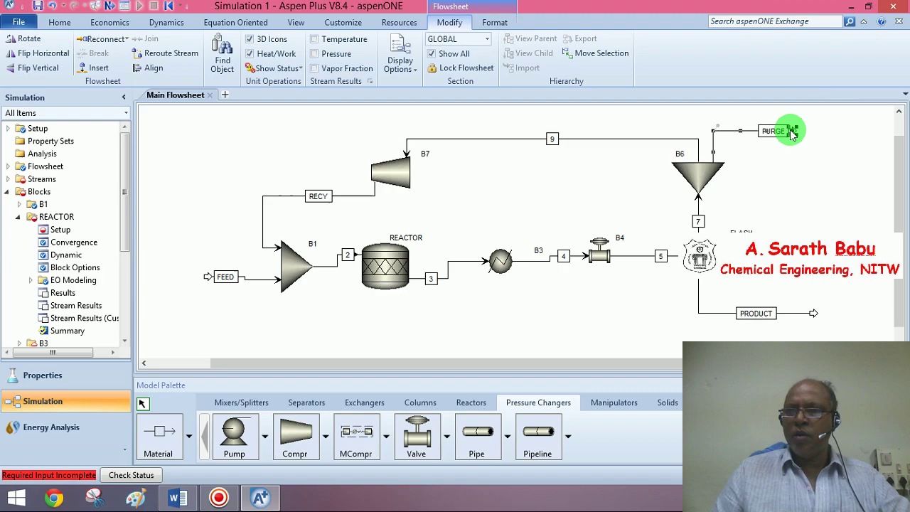
{"action": "left_click", "coordinate": [752, 134]}
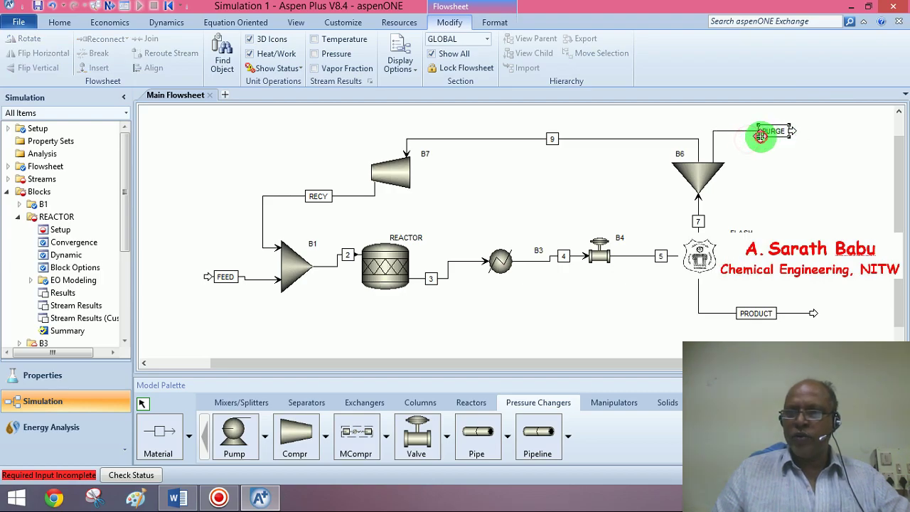
{"action": "left_click_drag", "start_coordinate": [751, 137], "coordinate": [753, 137]}
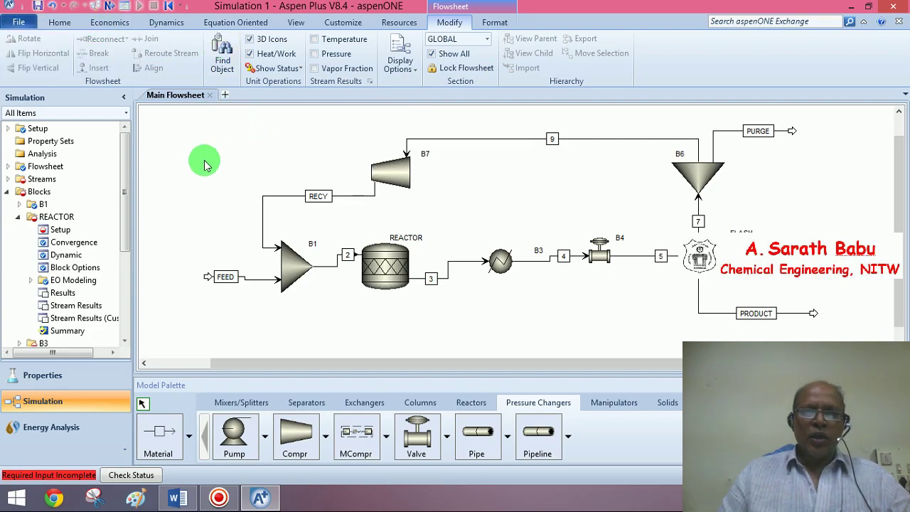
{"action": "left_click_drag", "start_coordinate": [224, 115], "coordinate": [782, 339]}
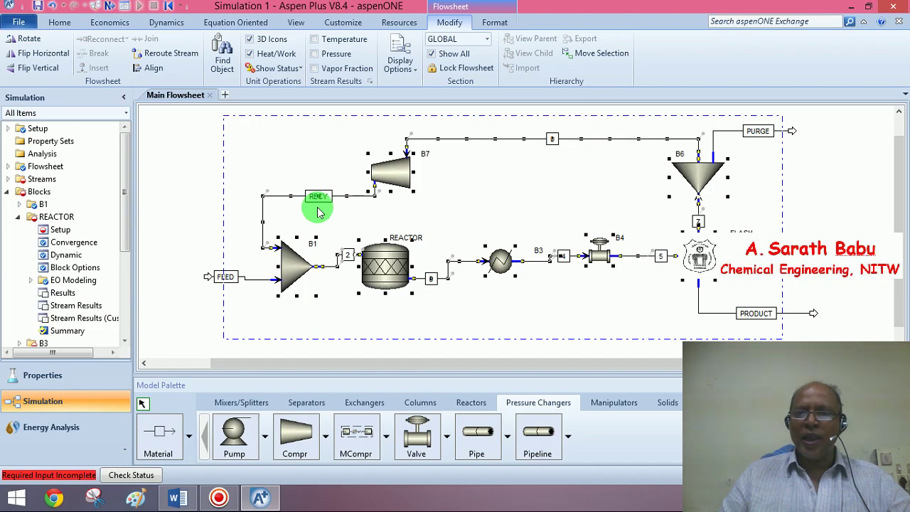
{"action": "left_click", "coordinate": [163, 180]}
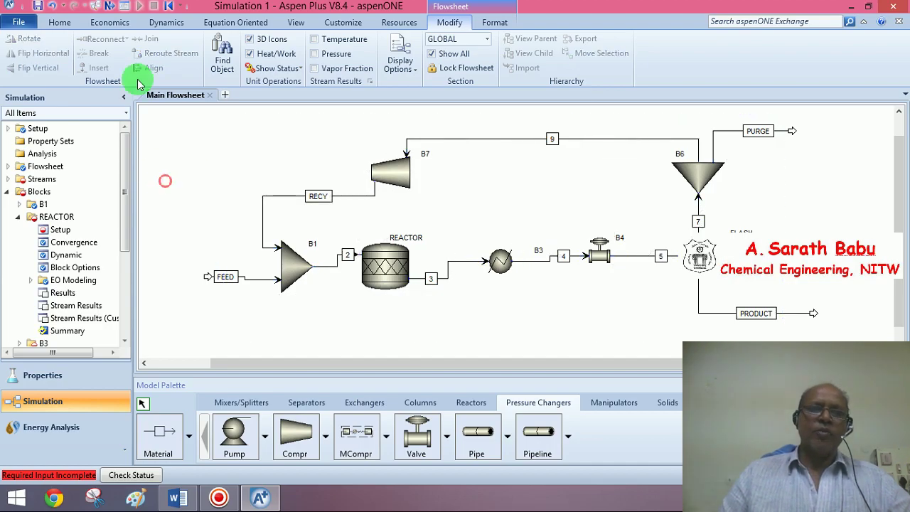
- Open the next required input, the FEED stream, and set its temperature to 150 C and pressure to 20 bar
{"action": "left_click", "coordinate": [111, 8]}
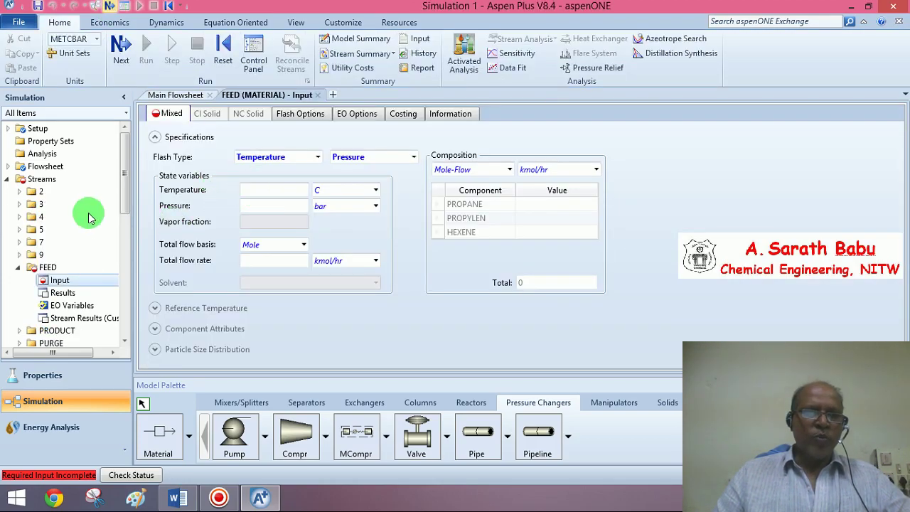
{"action": "left_click", "coordinate": [262, 190]}
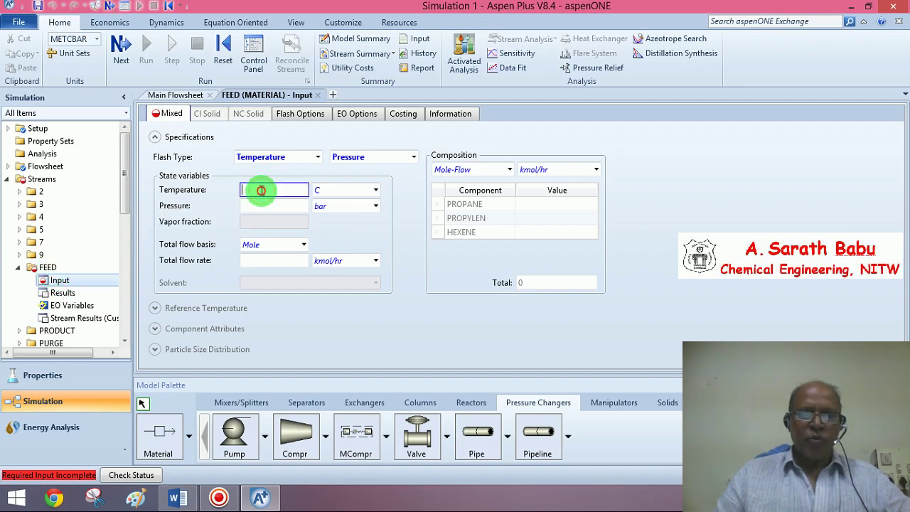
{"action": "type", "text": "150"}
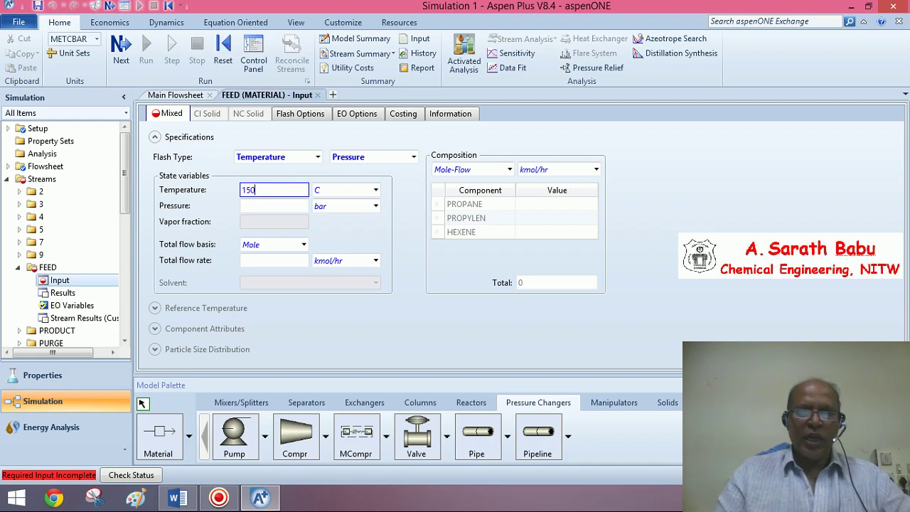
{"action": "left_click", "coordinate": [257, 206]}
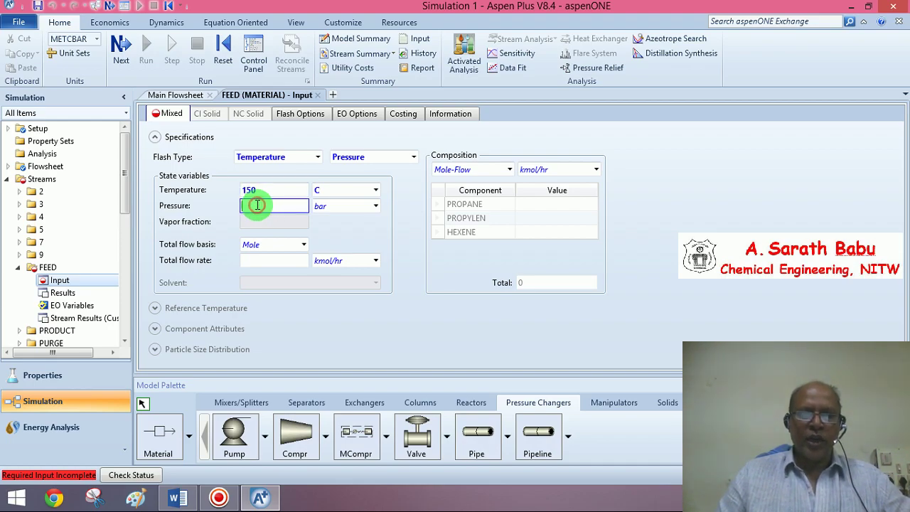
{"action": "type", "text": "20"}
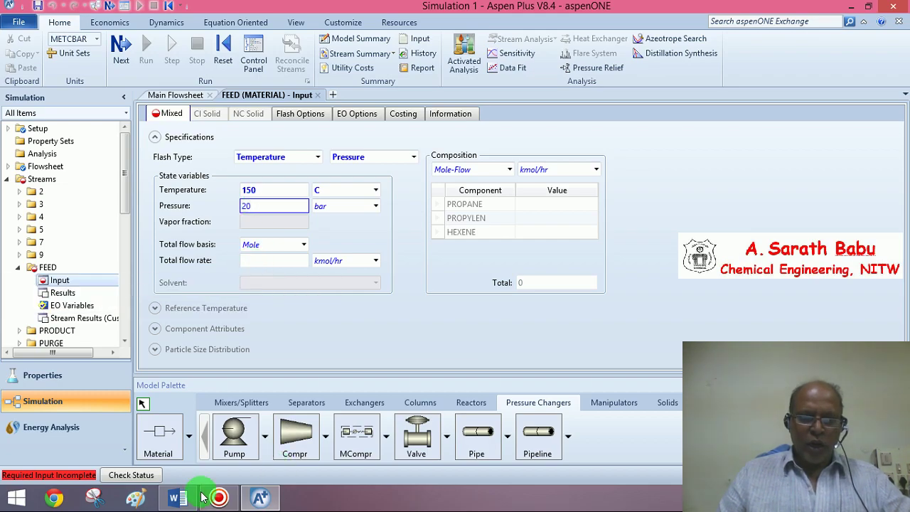
- Check the feed data in Exercises-BTech.doc in Word, and set the FEED stream's total flow rate to 1000 kmol/hr in Aspen Plus
{"action": "left_click", "coordinate": [179, 501]}
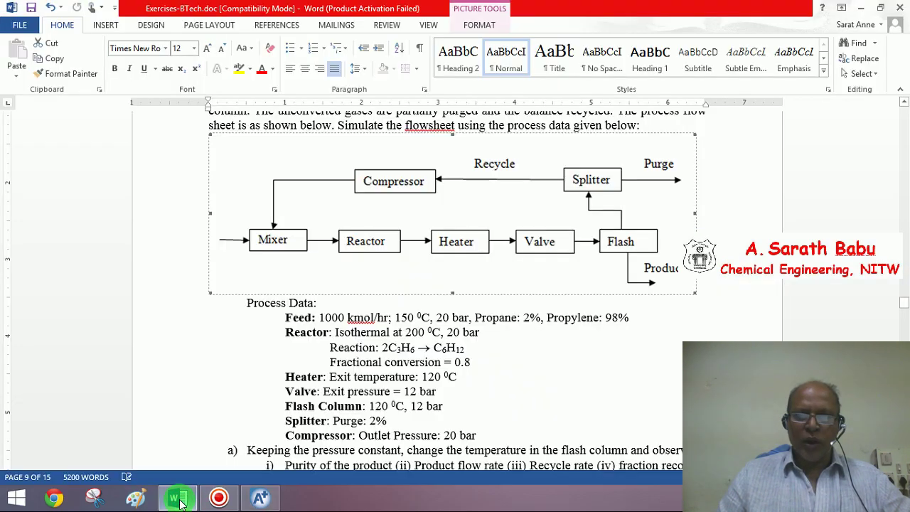
{"action": "left_click", "coordinate": [179, 501]}
{"action": "left_click_drag", "start_coordinate": [179, 501], "coordinate": [252, 253]}
{"action": "left_click", "coordinate": [251, 262]}
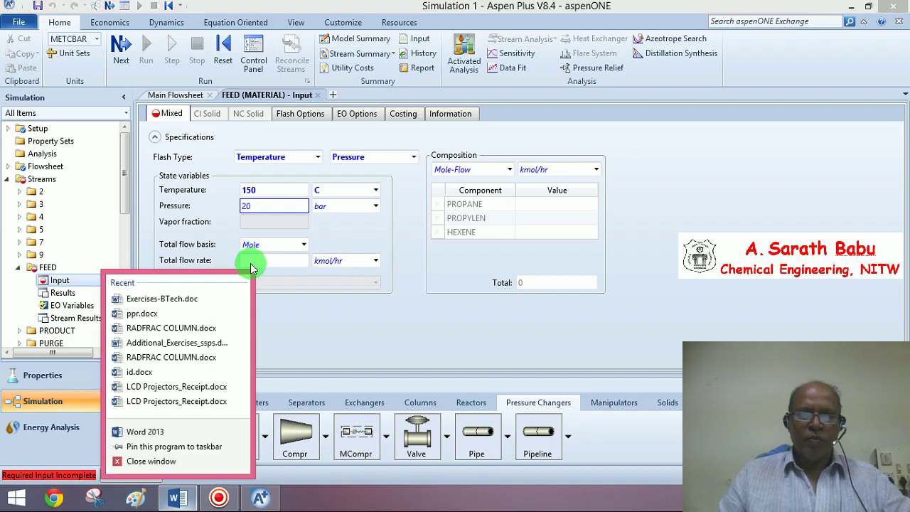
{"action": "type", "text": "1000"}
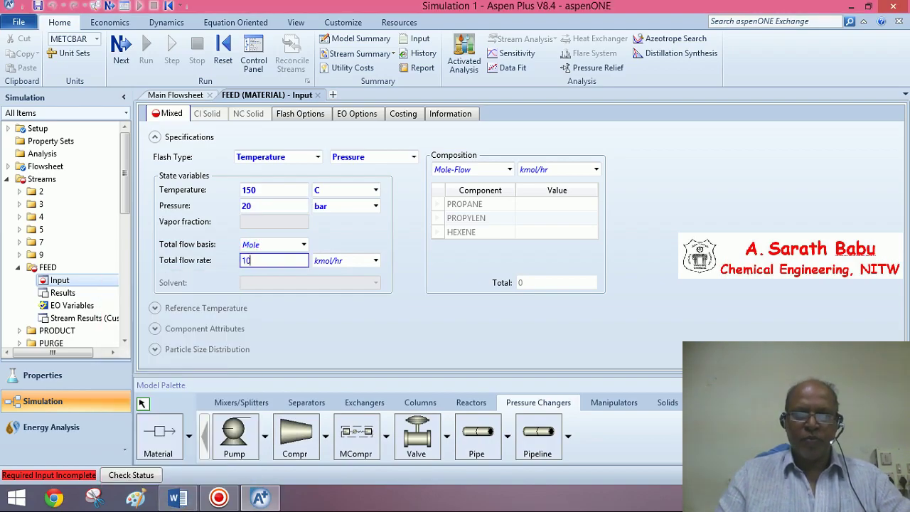
- Specify the FEED composition as mole fractions, with 0.02 for PROPANE and 0.98 for PROPYLEN
{"action": "left_click", "coordinate": [510, 170]}
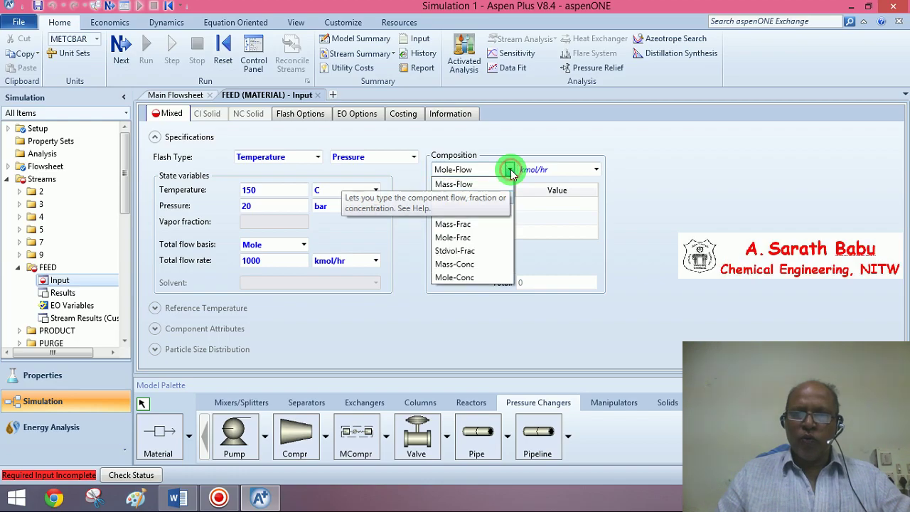
{"action": "left_click", "coordinate": [470, 238]}
{"action": "left_click", "coordinate": [540, 204]}
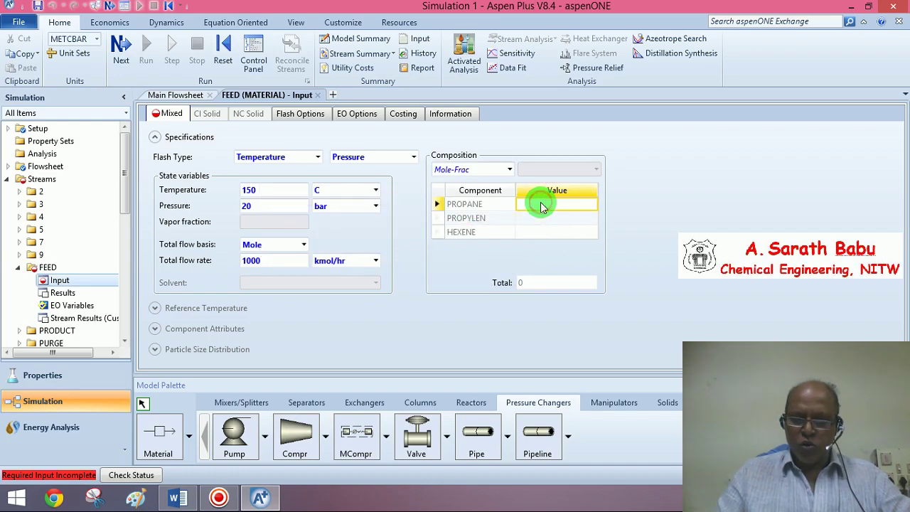
{"action": "type", "text": "0.02"}
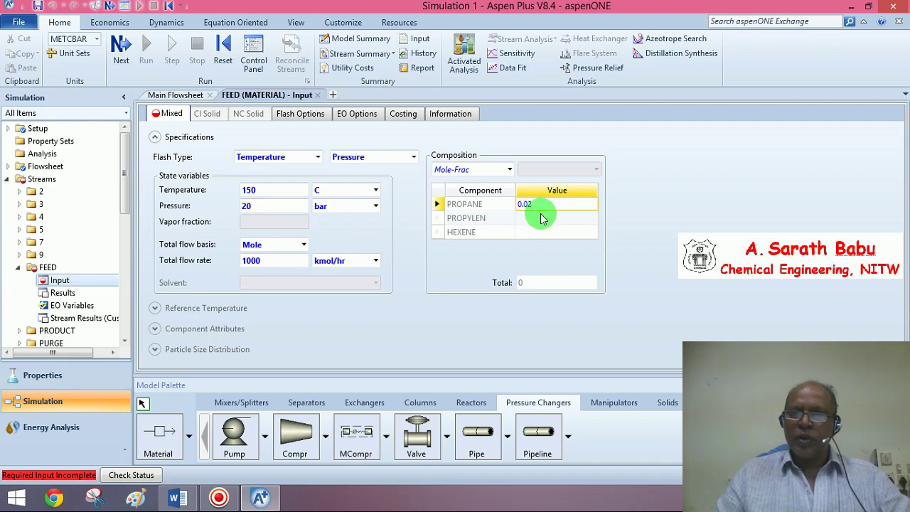
{"action": "left_click", "coordinate": [540, 219]}
{"action": "type", "text": "0."}
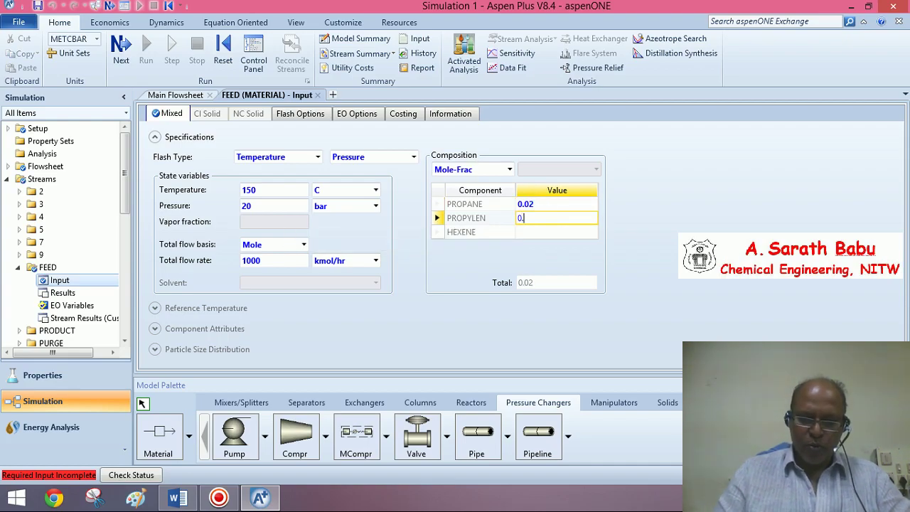
{"action": "type", "text": "98"}
{"action": "left_click", "coordinate": [463, 329]}
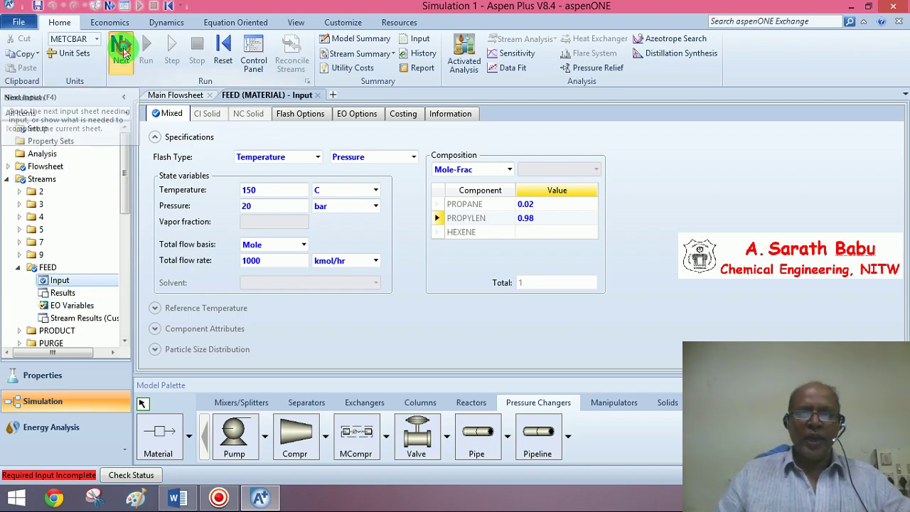
- Look up the heater data in the Word exercise document and set heater B3 to 120 C and 20 bar
{"action": "left_click", "coordinate": [122, 49]}
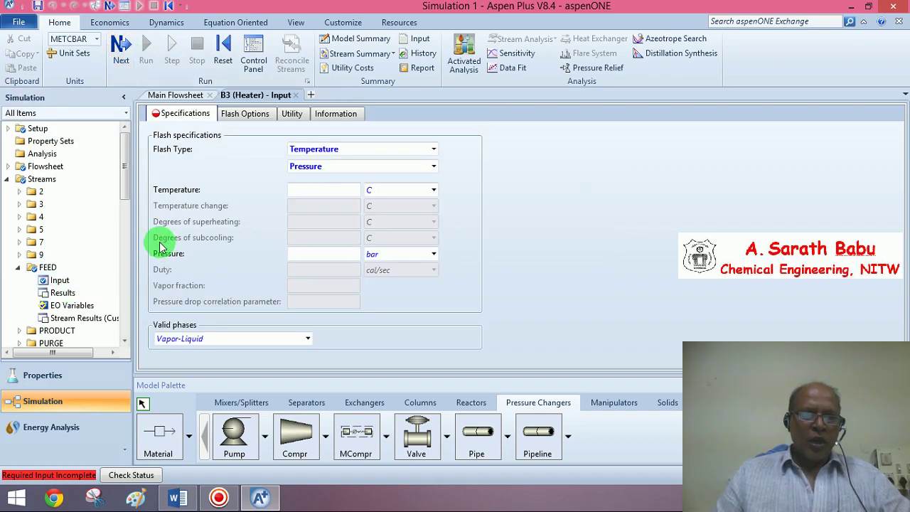
{"action": "left_click_drag", "start_coordinate": [125, 181], "coordinate": [128, 229]}
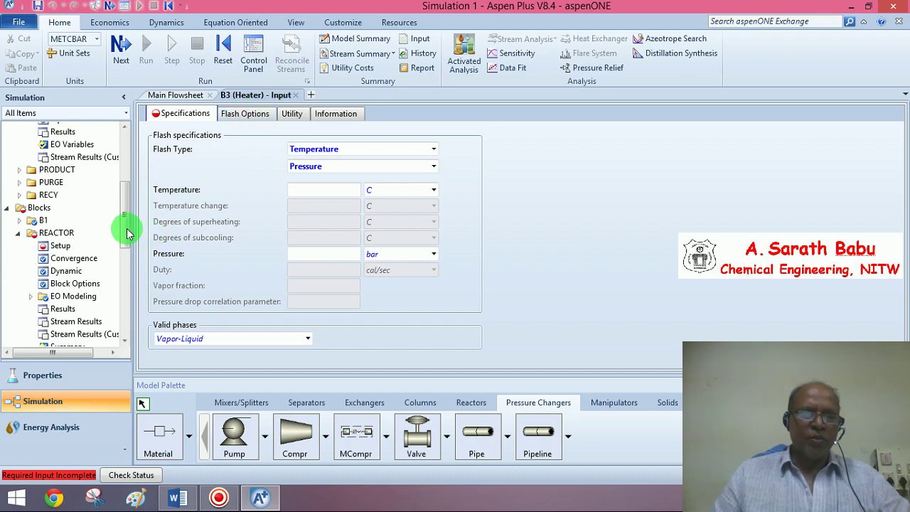
{"action": "left_click_drag", "start_coordinate": [123, 221], "coordinate": [124, 262]}
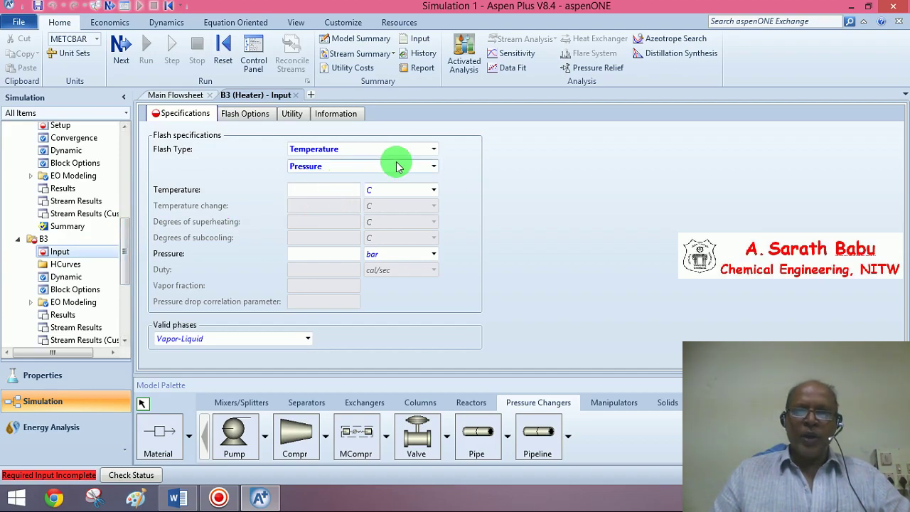
{"action": "mouse_move", "coordinate": [174, 507]}
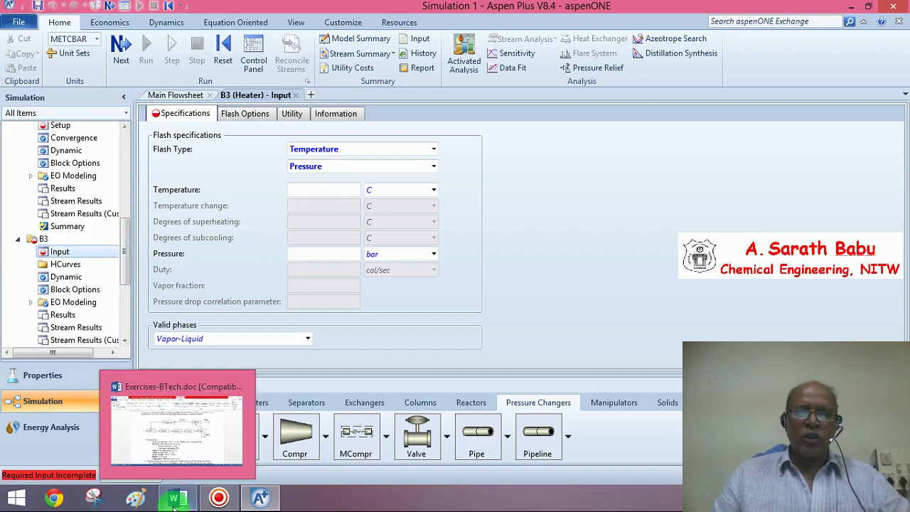
{"action": "left_click", "coordinate": [181, 502]}
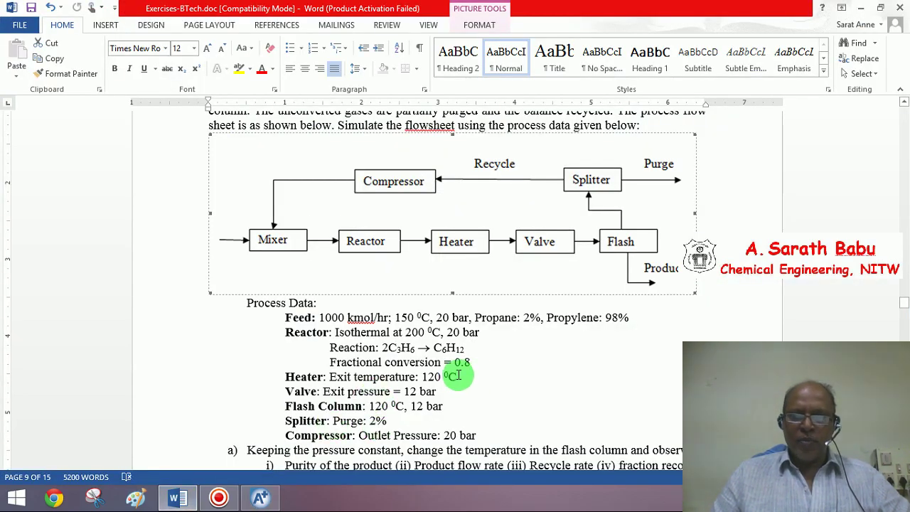
{"action": "left_click", "coordinate": [262, 501]}
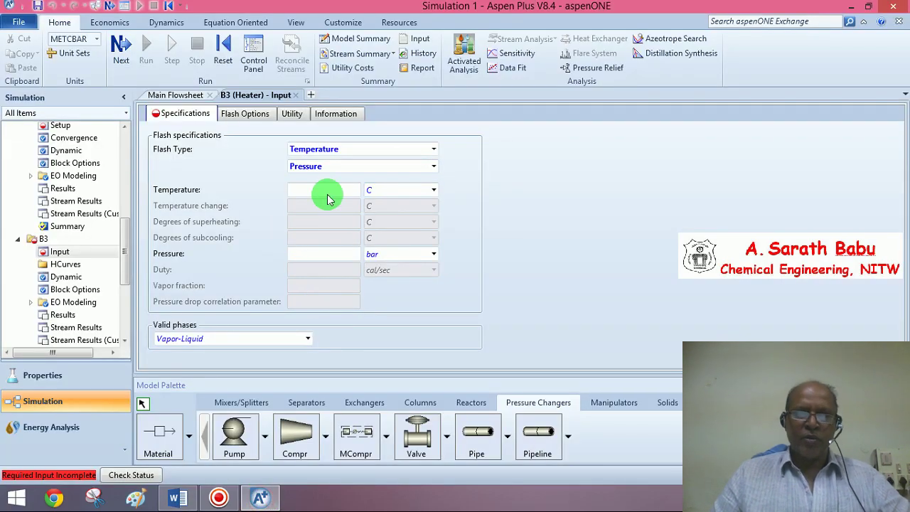
{"action": "left_click", "coordinate": [320, 192]}
{"action": "type", "text": "1"}
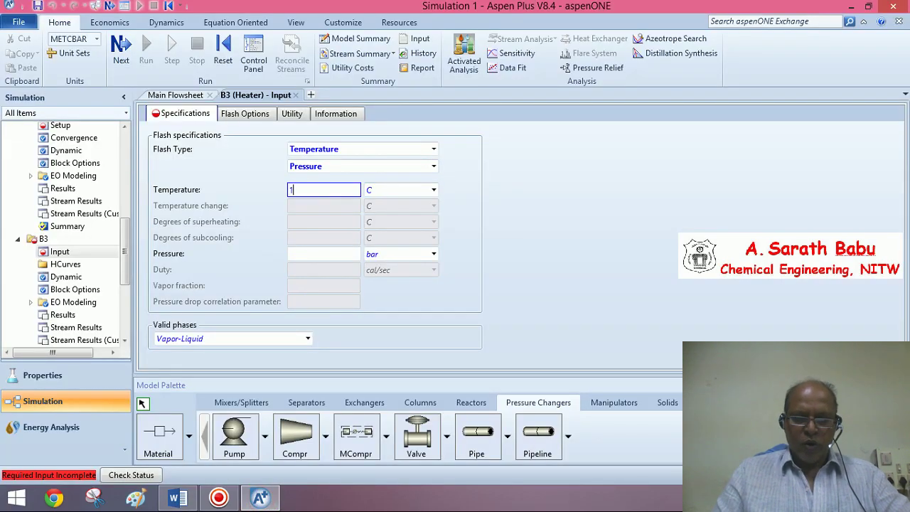
{"action": "type", "text": "20"}
{"action": "left_click", "coordinate": [318, 262]}
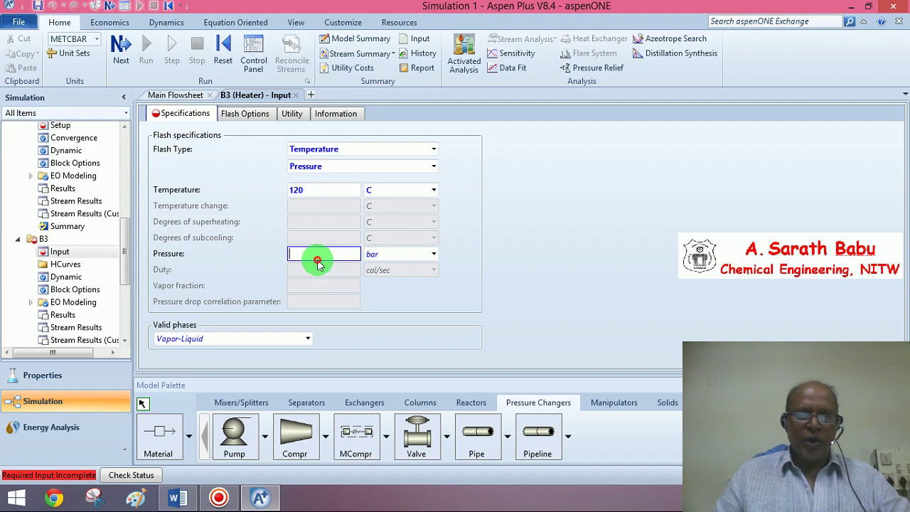
{"action": "type", "text": "20"}
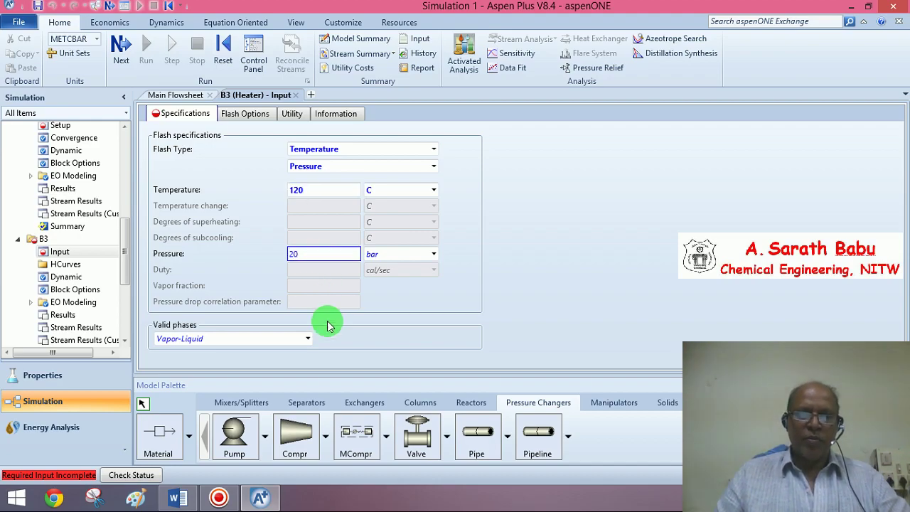
{"action": "left_click", "coordinate": [589, 260]}
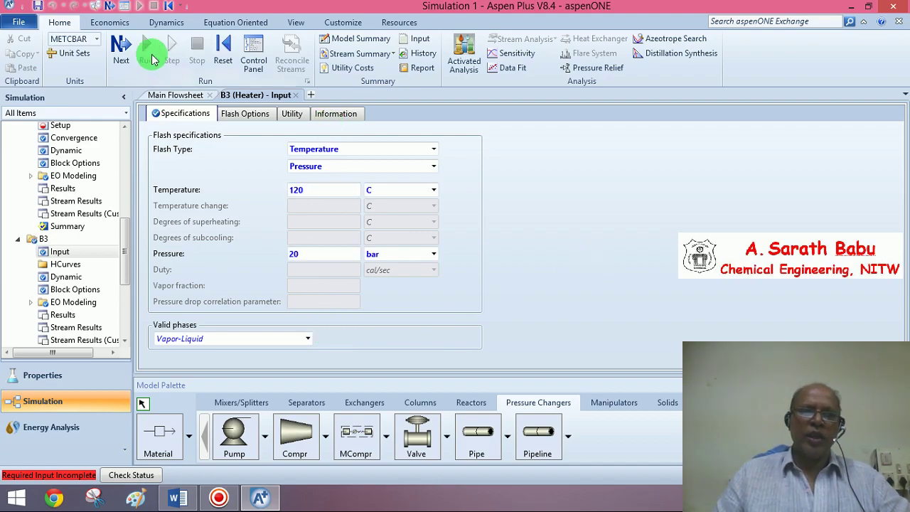
- Look up the valve data in the Word exercise document and set valve B4's outlet pressure to 12 bar
{"action": "left_click", "coordinate": [121, 47]}
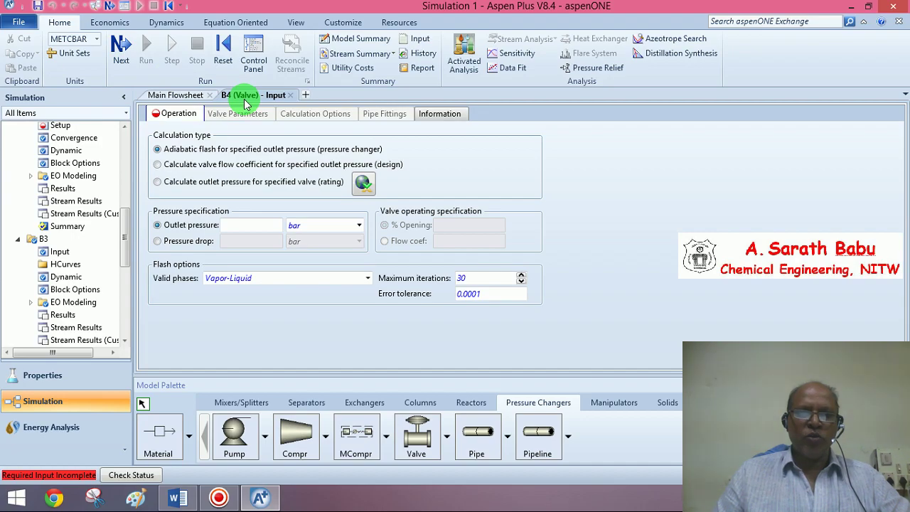
{"action": "left_click", "coordinate": [177, 498]}
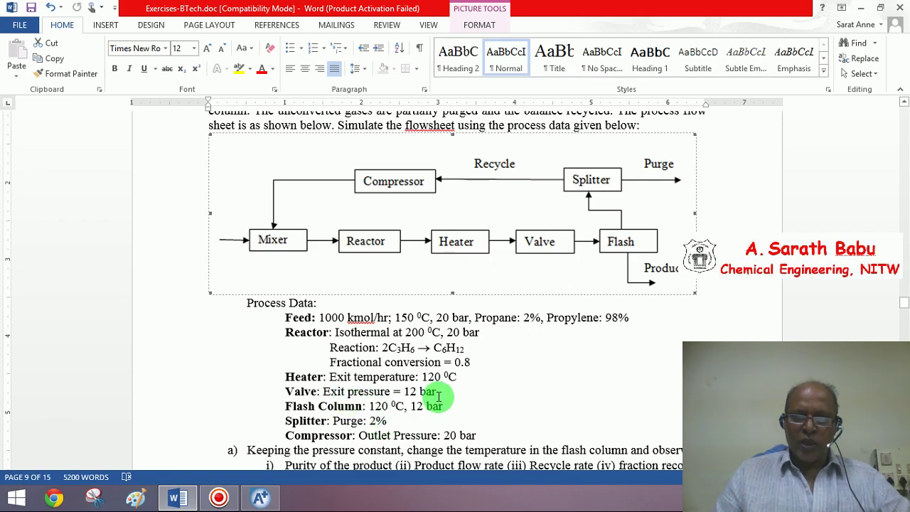
{"action": "left_click", "coordinate": [261, 498]}
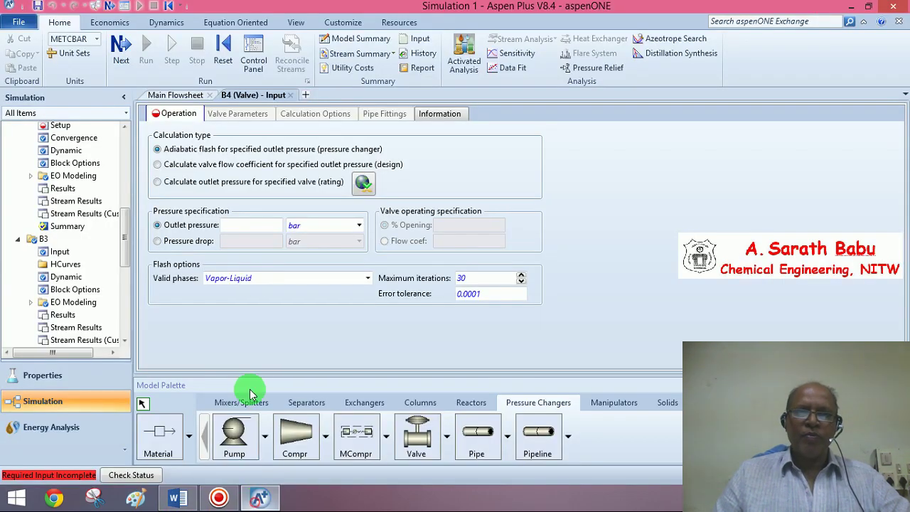
{"action": "type", "text": "12"}
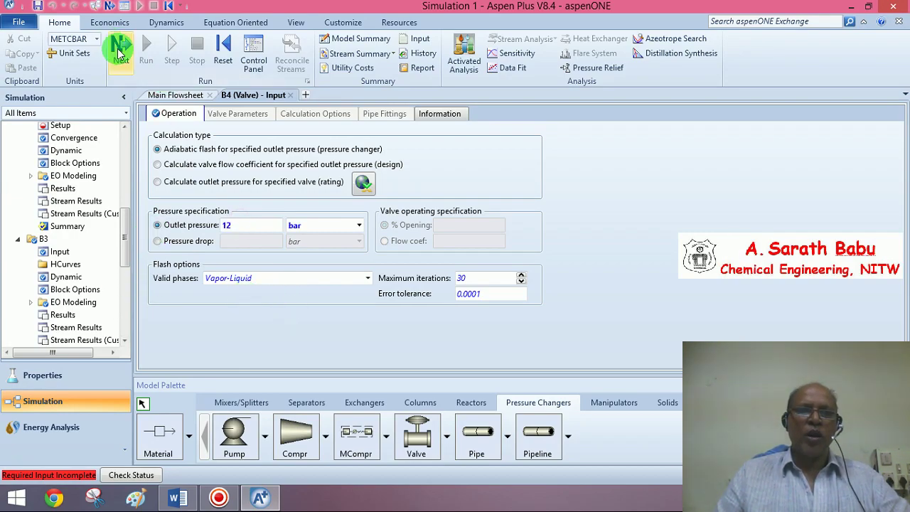
- Look up the splitter data in the Word exercise document and set the PURGE split fraction of splitter B6 to 0.02
{"action": "left_click", "coordinate": [119, 52]}
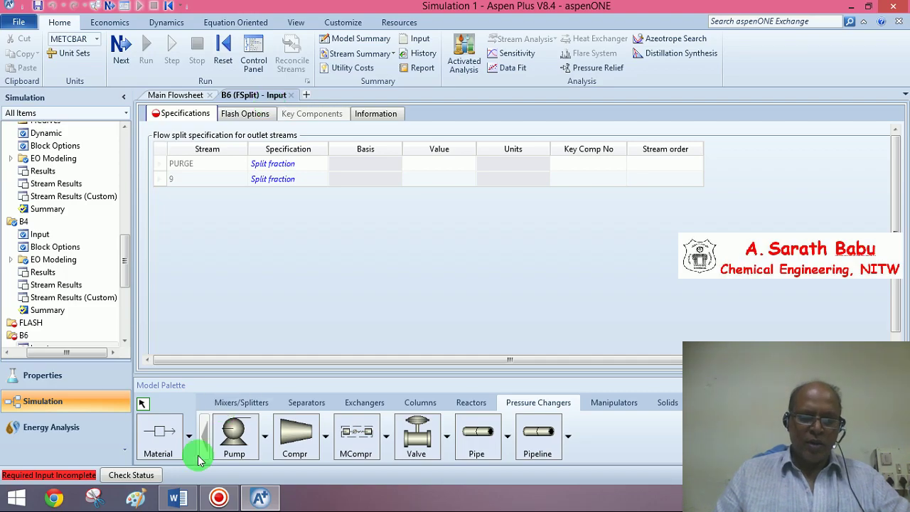
{"action": "left_click", "coordinate": [178, 498]}
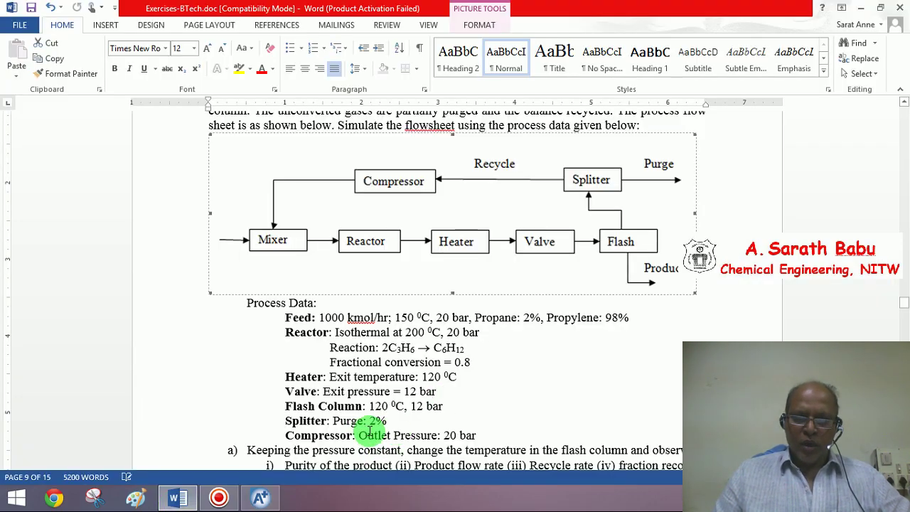
{"action": "left_click", "coordinate": [262, 498]}
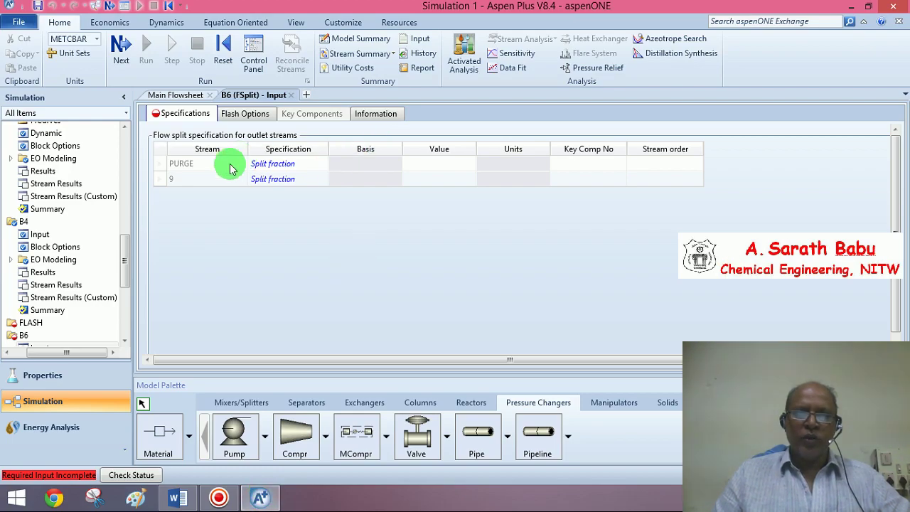
{"action": "left_click", "coordinate": [436, 164]}
{"action": "type", "text": "0"}
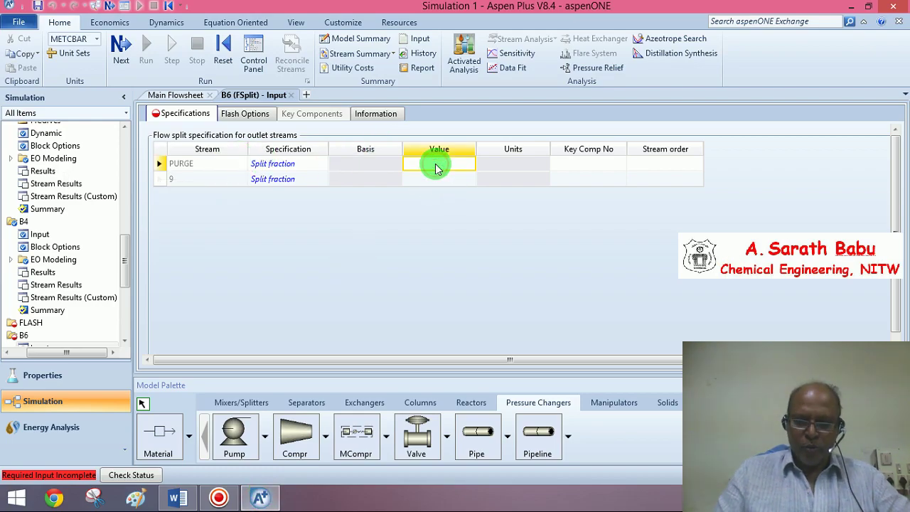
{"action": "type", "text": ".02"}
{"action": "left_click", "coordinate": [436, 215]}
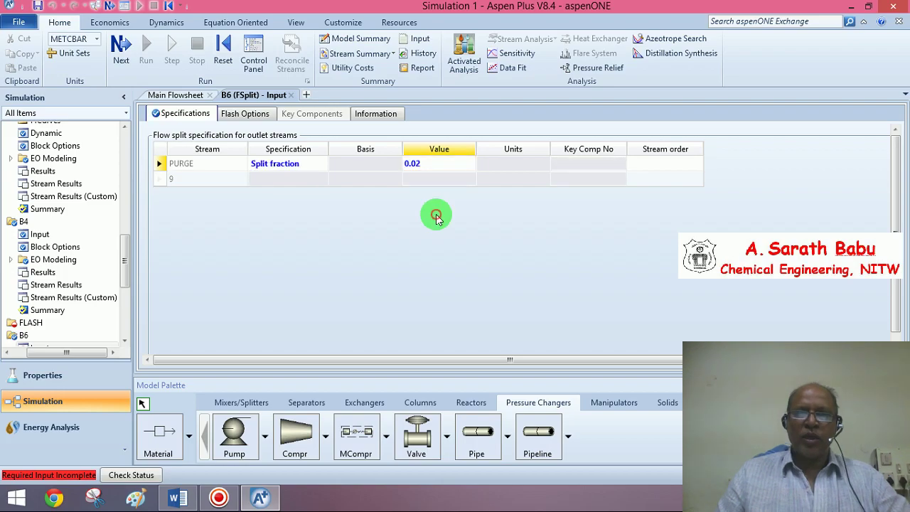
- Bring up the setup of compressor B7 and look up the compressor data in the Word exercise document
{"action": "left_click", "coordinate": [122, 48]}
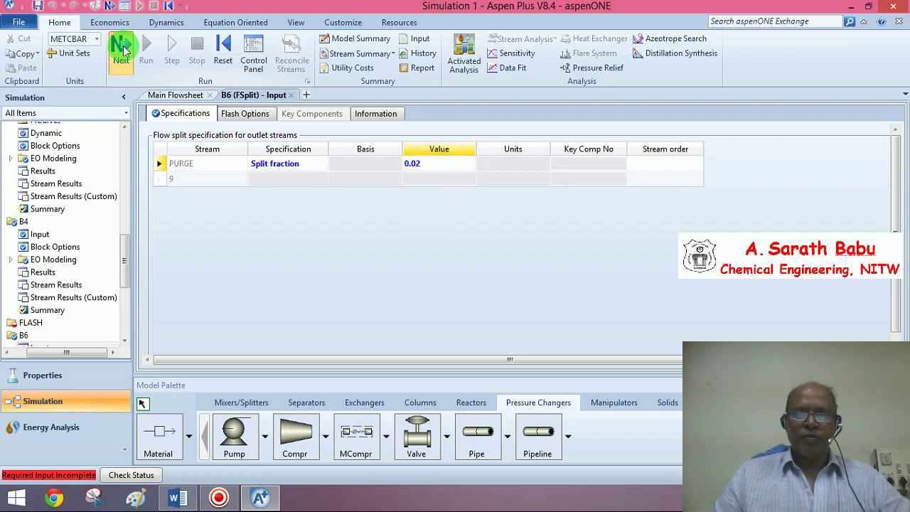
{"action": "left_click", "coordinate": [122, 48]}
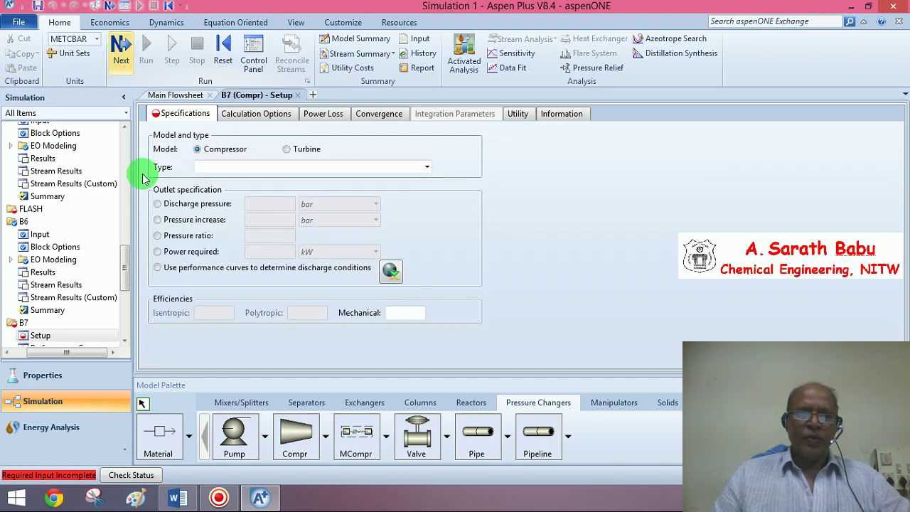
{"action": "left_click", "coordinate": [250, 115]}
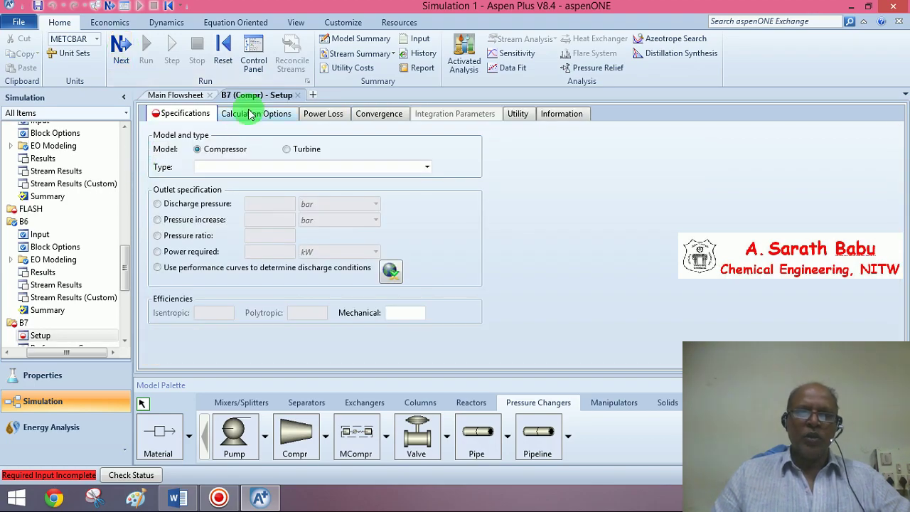
{"action": "left_click", "coordinate": [178, 498]}
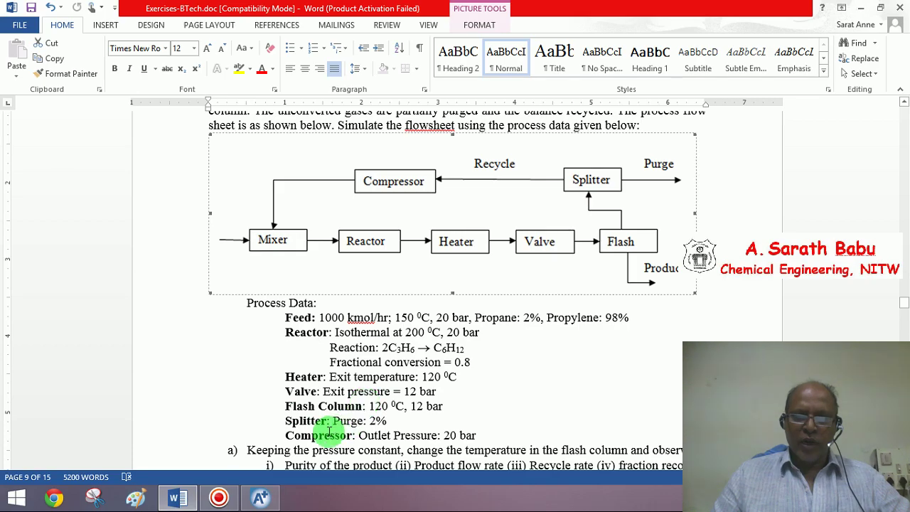
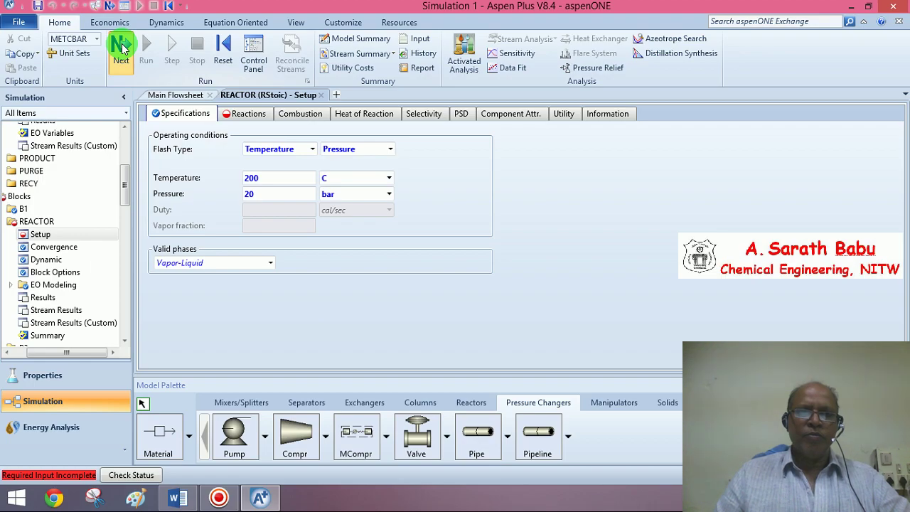
- Start defining reaction 1 of the REACTOR block with PROPYLEN as reactant and a coefficient of 2
{"action": "left_click", "coordinate": [231, 170]}
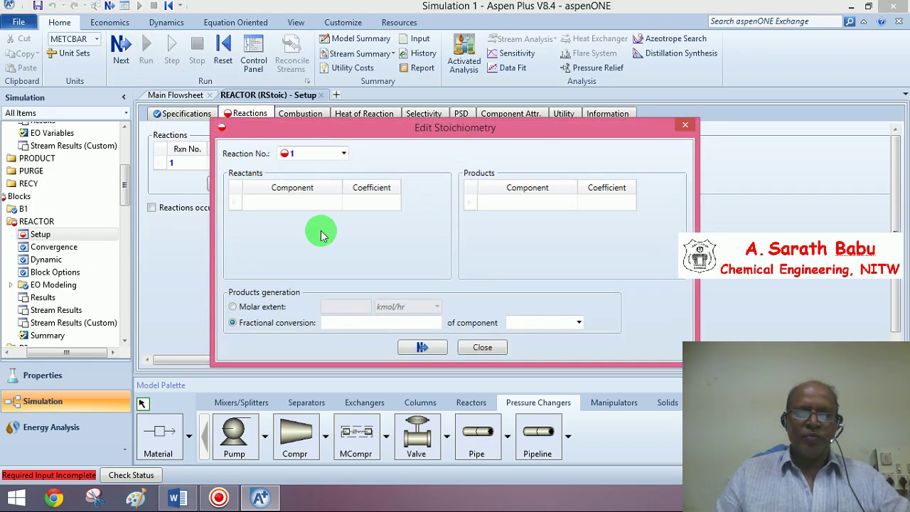
{"action": "left_click", "coordinate": [314, 204]}
{"action": "left_click", "coordinate": [335, 202]}
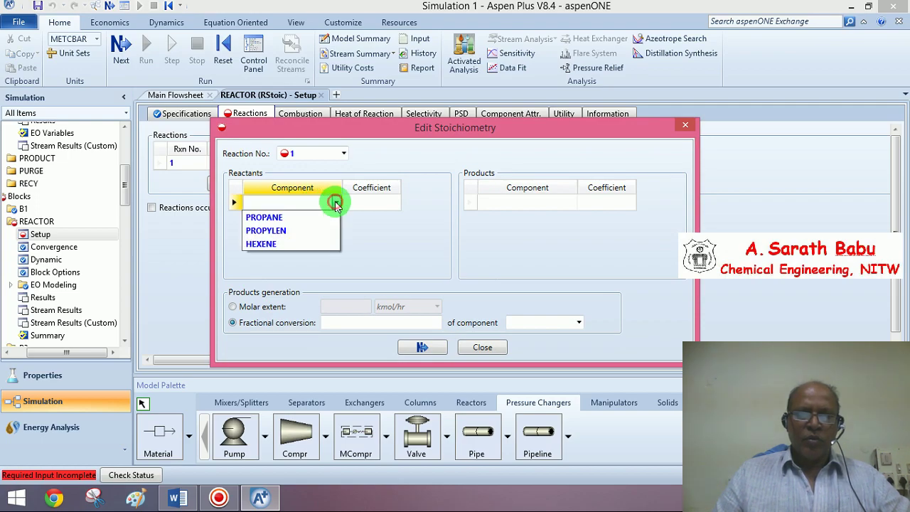
{"action": "left_click", "coordinate": [294, 232]}
{"action": "left_click", "coordinate": [362, 199]}
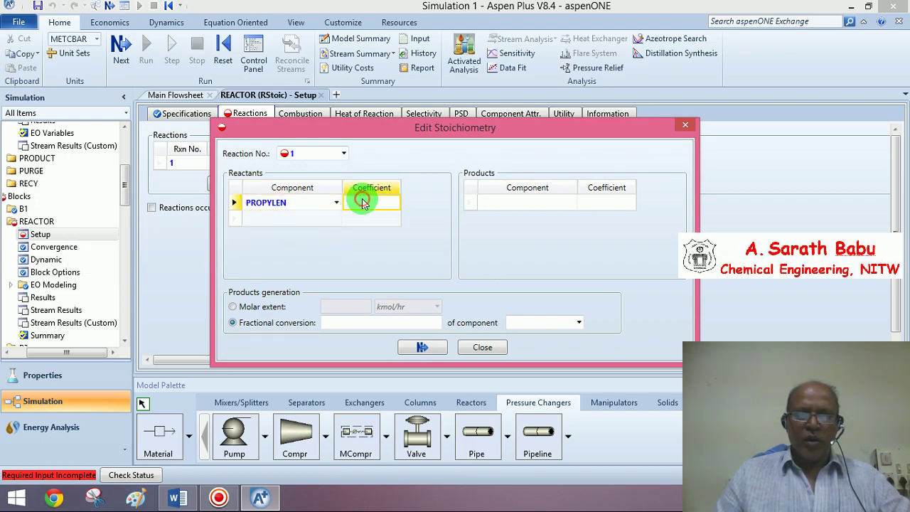
{"action": "type", "text": "2"}
- Add HEXENE as the product of reaction 1 with a coefficient of 1
{"action": "left_click", "coordinate": [496, 203]}
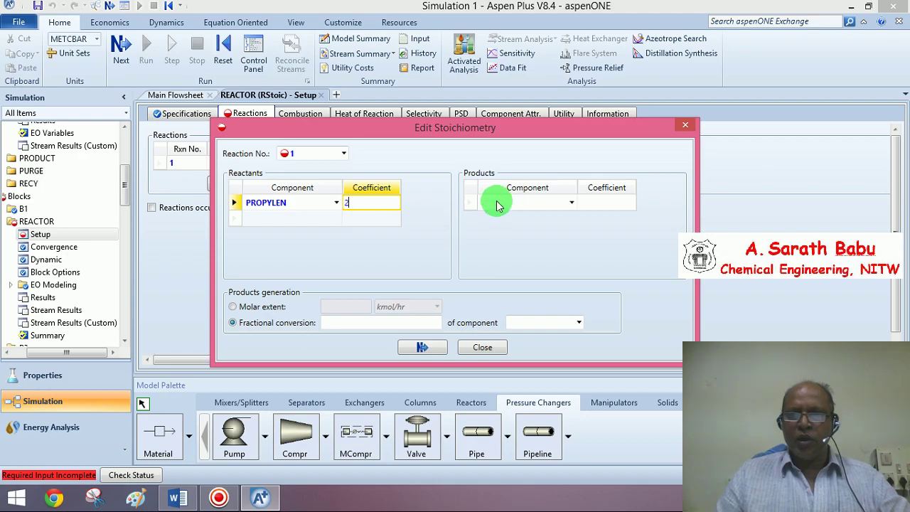
{"action": "left_click", "coordinate": [571, 202]}
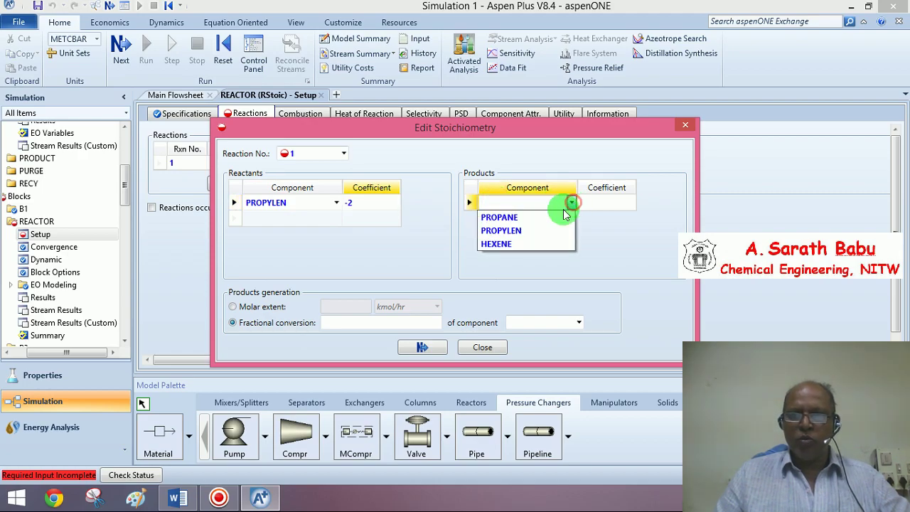
{"action": "left_click", "coordinate": [530, 236]}
{"action": "left_click", "coordinate": [604, 202]}
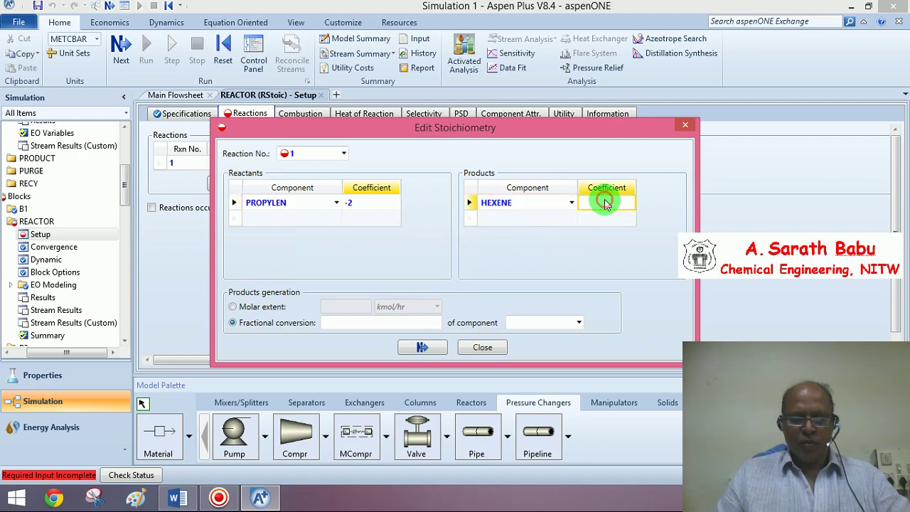
{"action": "type", "text": "1"}
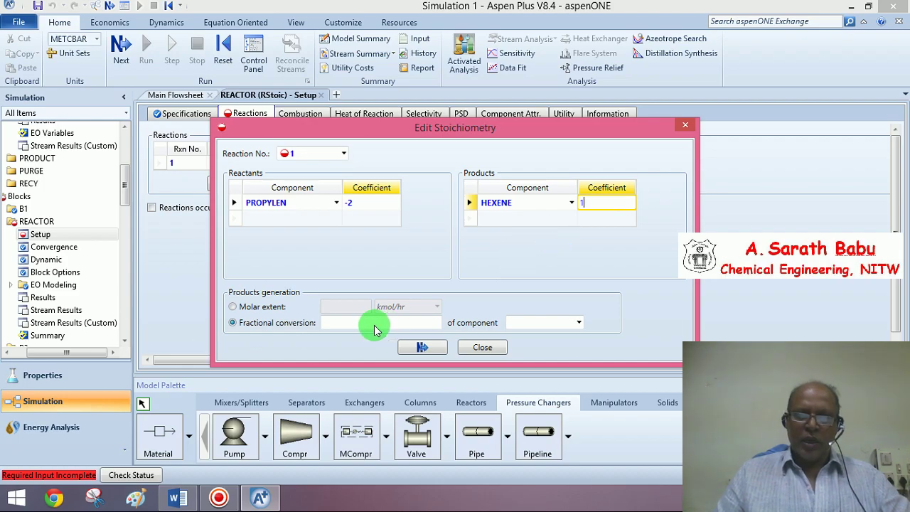
- Set the fractional conversion of reaction 1 to 0.8 of component PROPYLEN and close the stoichiometry editor
{"action": "left_click", "coordinate": [375, 328]}
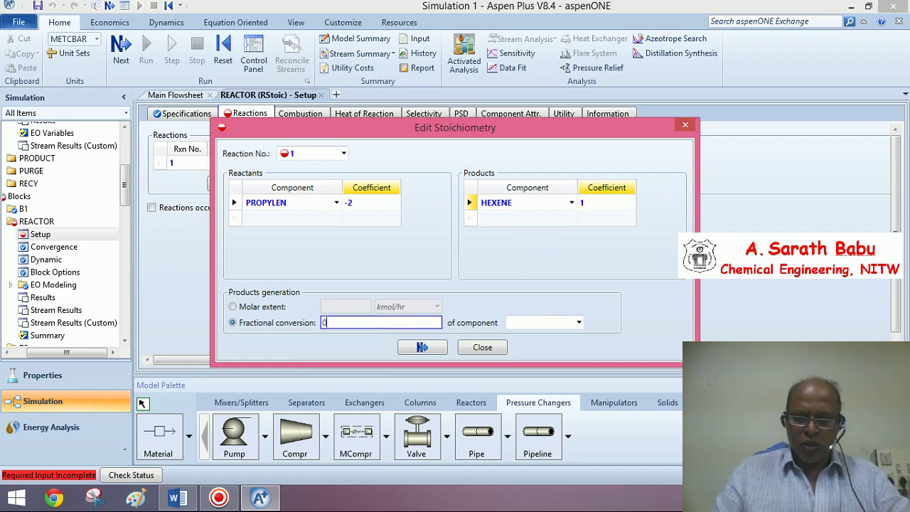
{"action": "type", "text": "0.8"}
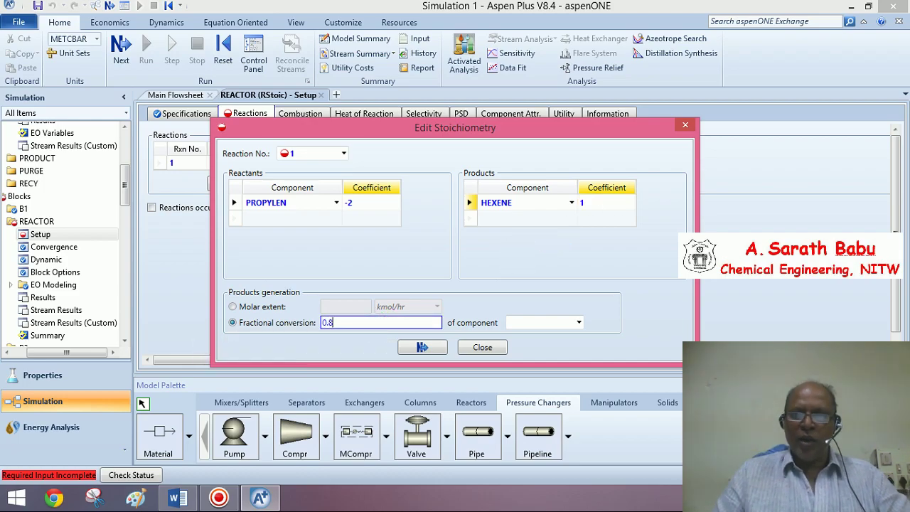
{"action": "left_click", "coordinate": [578, 322]}
{"action": "left_click", "coordinate": [555, 350]}
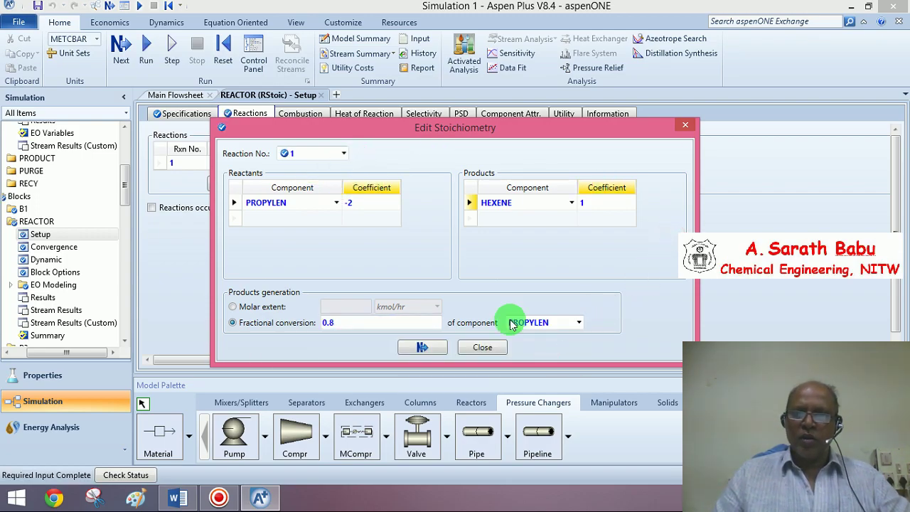
{"action": "left_click", "coordinate": [482, 348]}
- Run the simulation with the completed input
{"action": "left_click", "coordinate": [121, 44]}
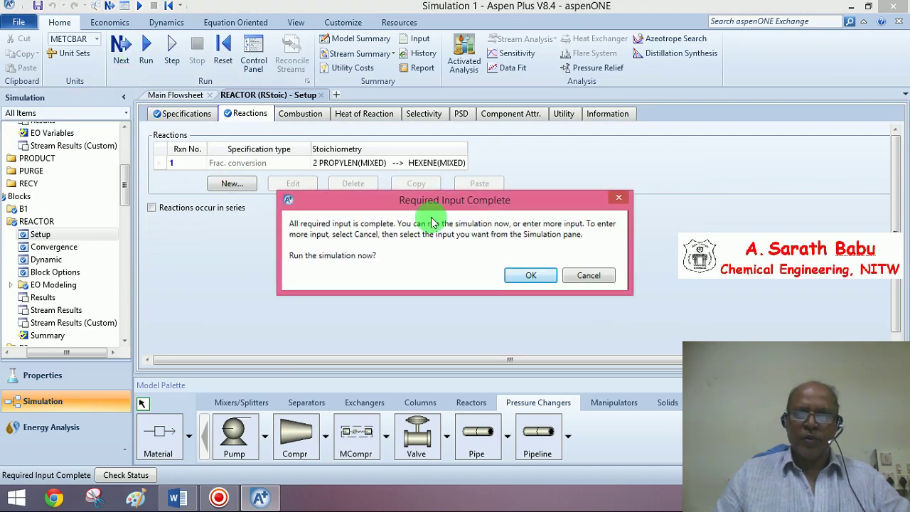
{"action": "left_click", "coordinate": [520, 277]}
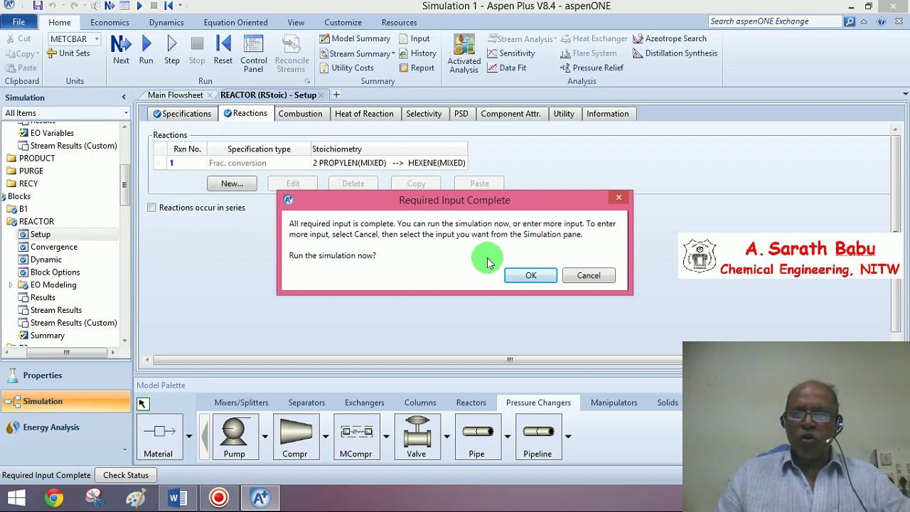
{"action": "left_click", "coordinate": [526, 276]}
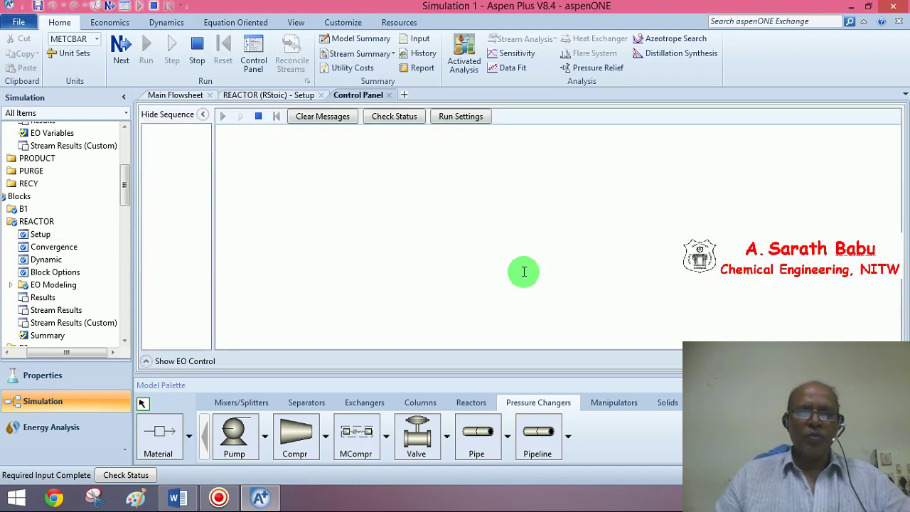
- Examine the error summary and the block and convergence messages of the simulation run
{"action": "left_click_drag", "start_coordinate": [212, 227], "coordinate": [275, 232]}
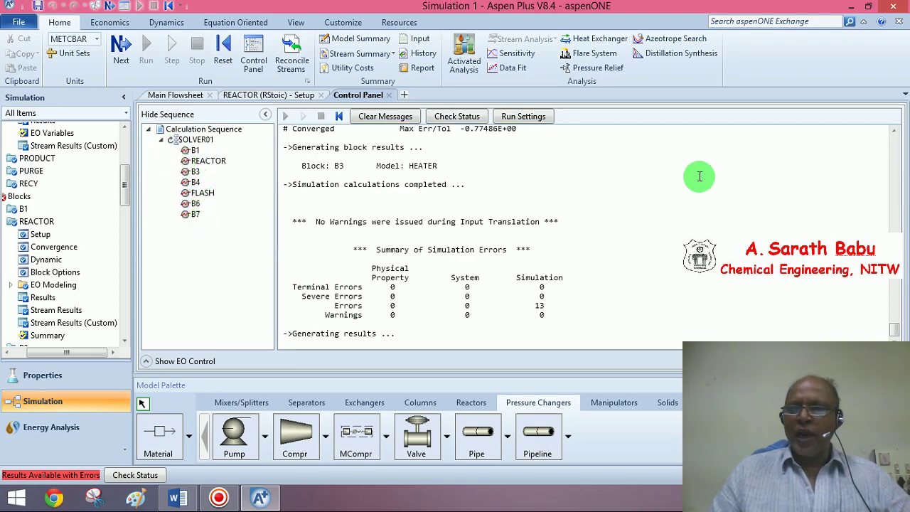
{"action": "mouse_move", "coordinate": [894, 331]}
{"action": "left_mouse_down"}
{"action": "mouse_move", "coordinate": [893, 298]}
{"action": "mouse_move", "coordinate": [894, 323]}
{"action": "left_mouse_up"}
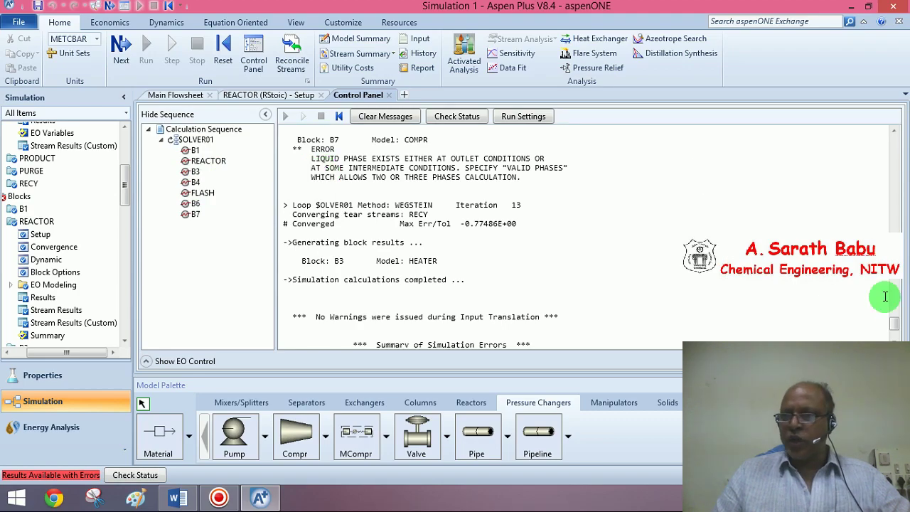
{"action": "left_click_drag", "start_coordinate": [894, 322], "coordinate": [888, 291]}
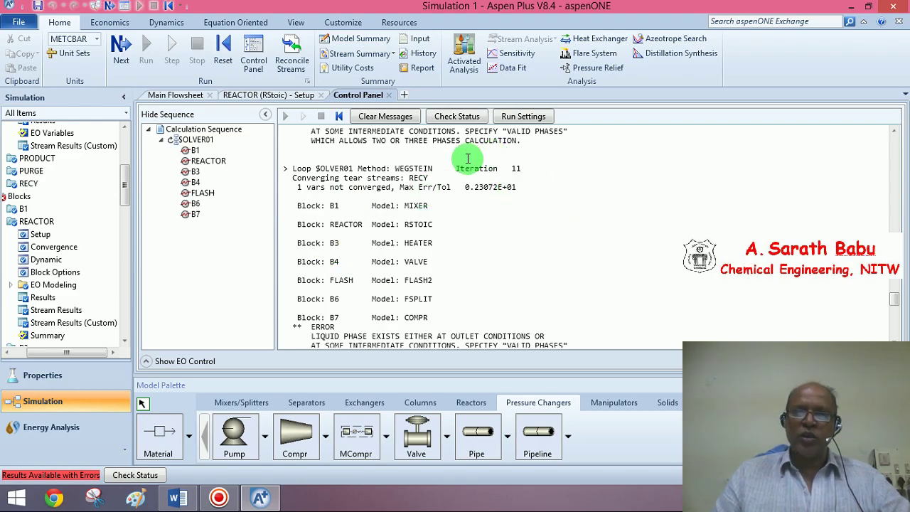
- Close the Control Panel and the REACTOR setup, and shift the vertical segment of the RECY stream away from mixer B1 on the flowsheet
{"action": "left_click", "coordinate": [389, 95]}
{"action": "left_click", "coordinate": [321, 96]}
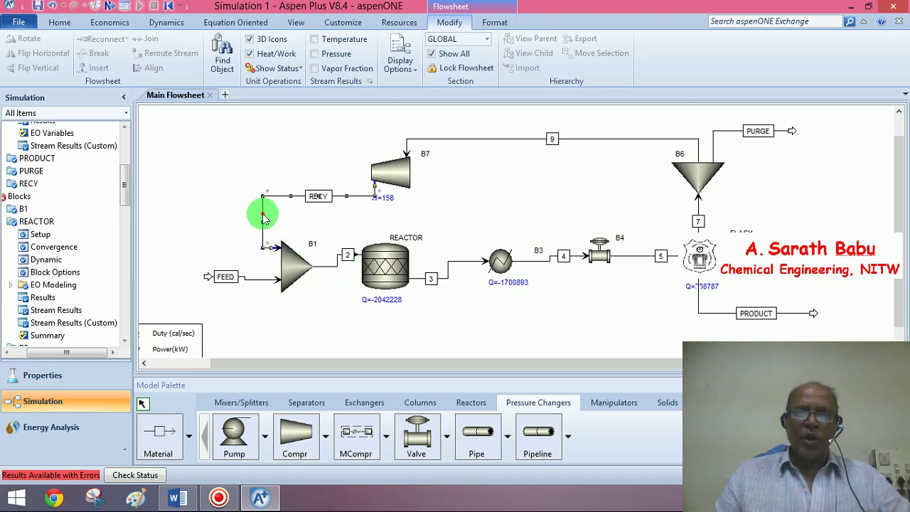
{"action": "left_click_drag", "start_coordinate": [263, 216], "coordinate": [228, 223]}
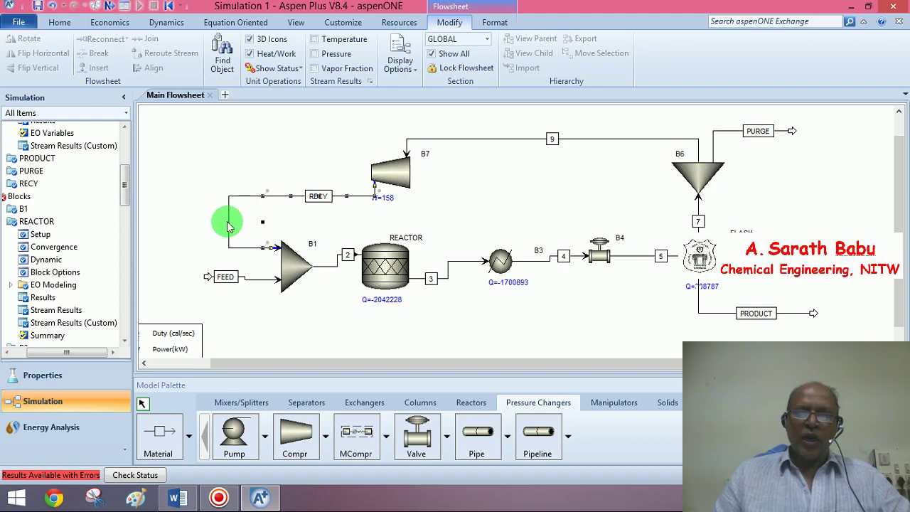
{"action": "left_click", "coordinate": [266, 226]}
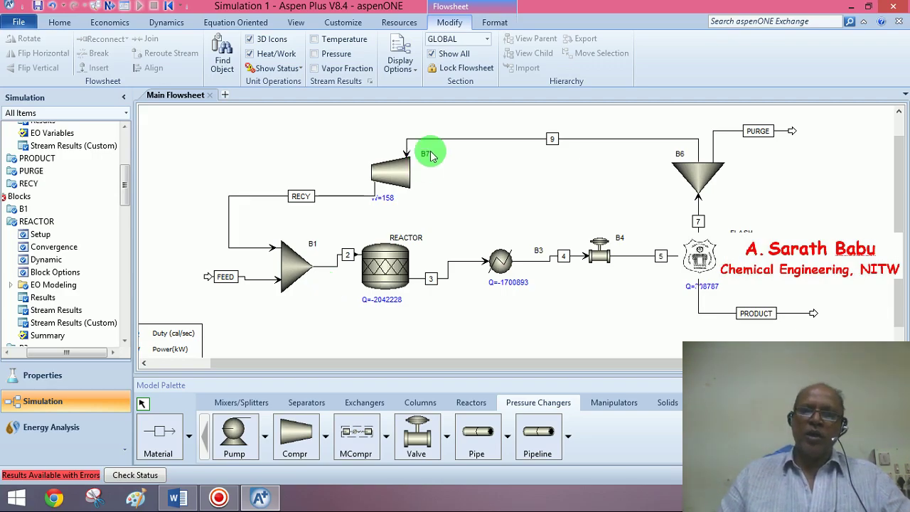
- Set the valid phases of compressor B7 to Vapor-Liquid in its convergence flash parameters
{"action": "double_click", "coordinate": [399, 170]}
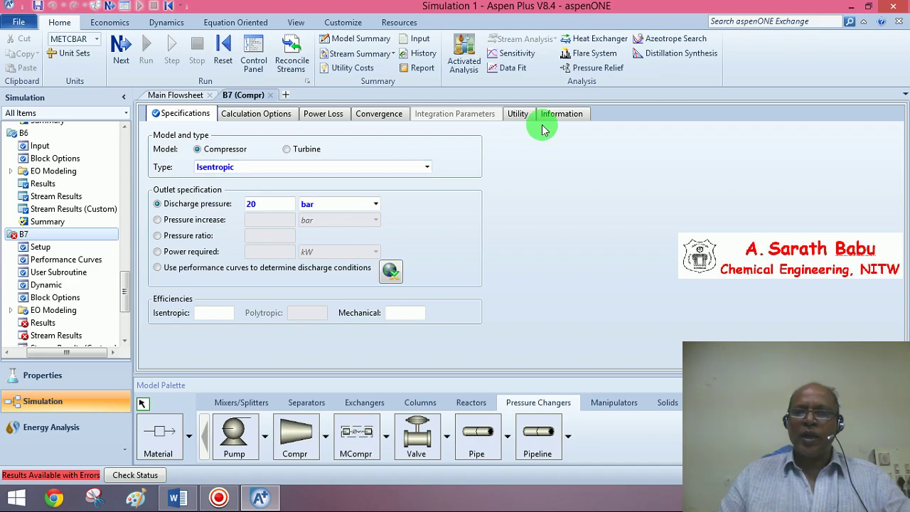
{"action": "left_click", "coordinate": [377, 119]}
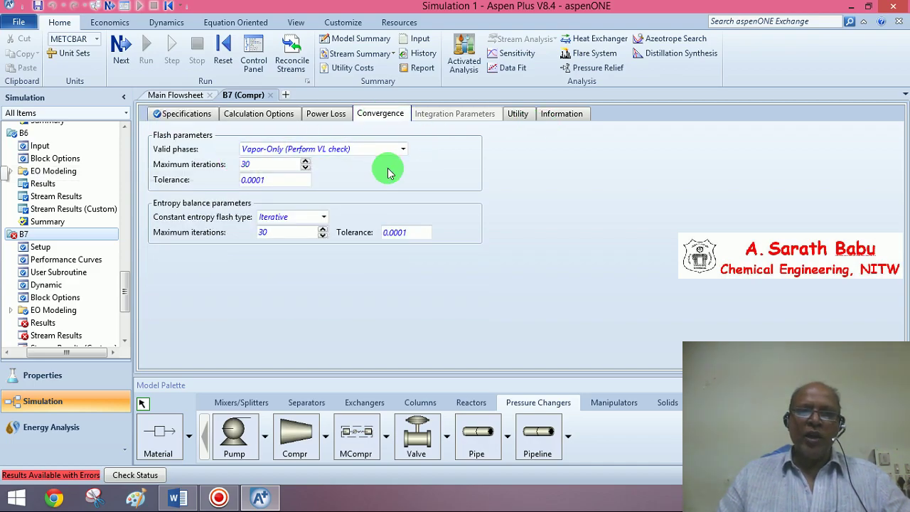
{"action": "left_click", "coordinate": [403, 150]}
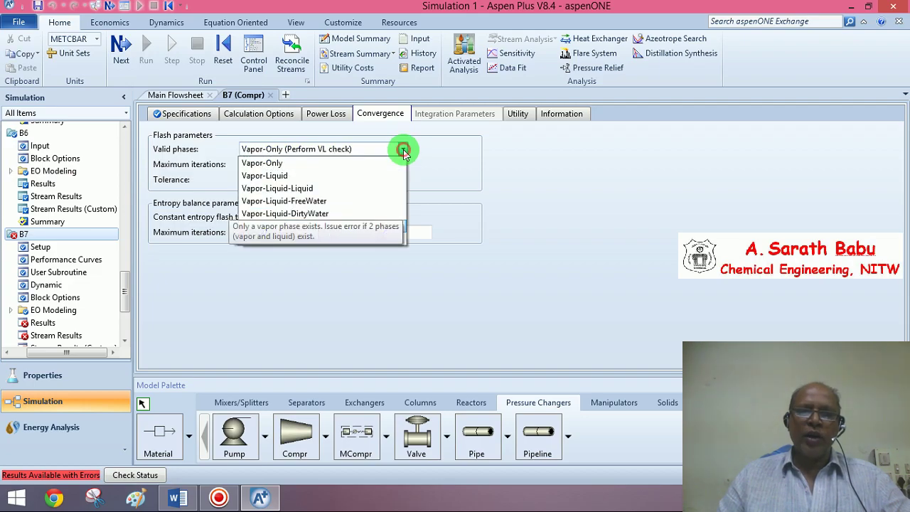
{"action": "left_click", "coordinate": [329, 175]}
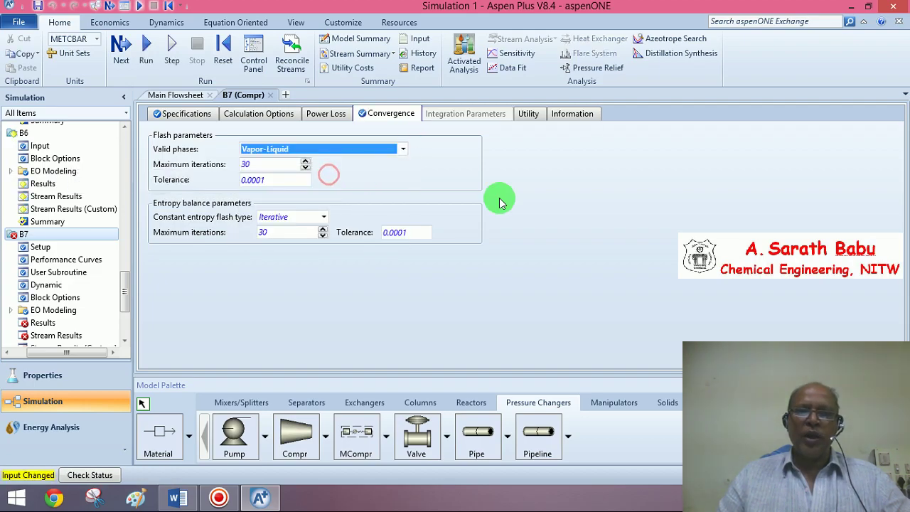
{"action": "left_click", "coordinate": [549, 242]}
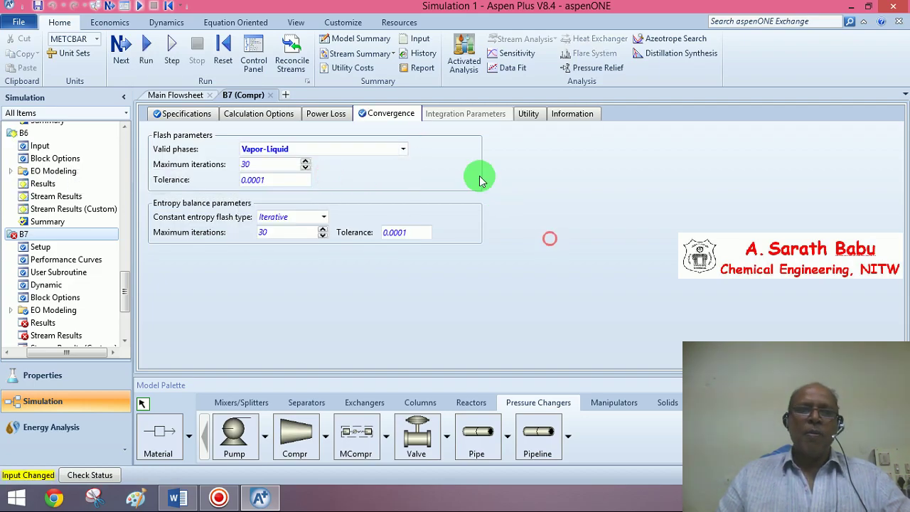
- Reinitialize the whole simulation and run it again, dismissing the Economic Analysis recommendation
{"action": "left_click", "coordinate": [224, 47]}
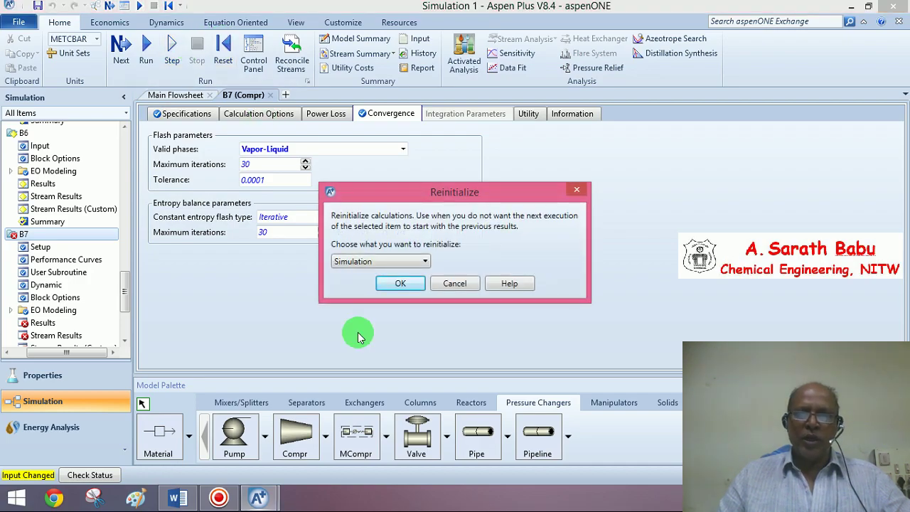
{"action": "left_click", "coordinate": [409, 295]}
{"action": "left_click", "coordinate": [525, 264]}
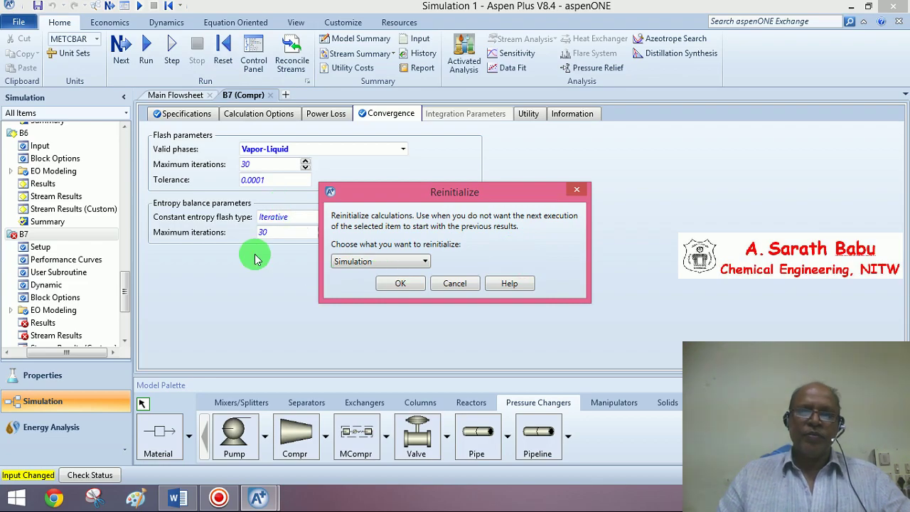
{"action": "left_click", "coordinate": [119, 41]}
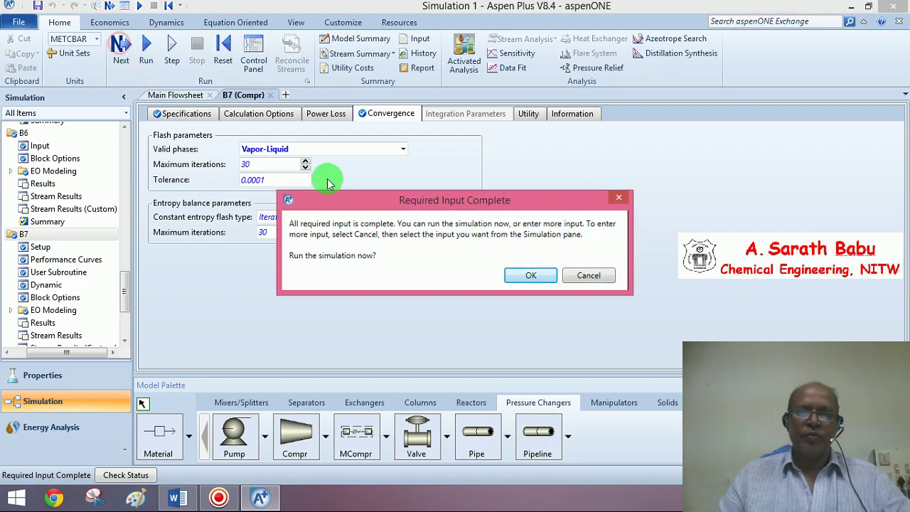
{"action": "left_click", "coordinate": [533, 276]}
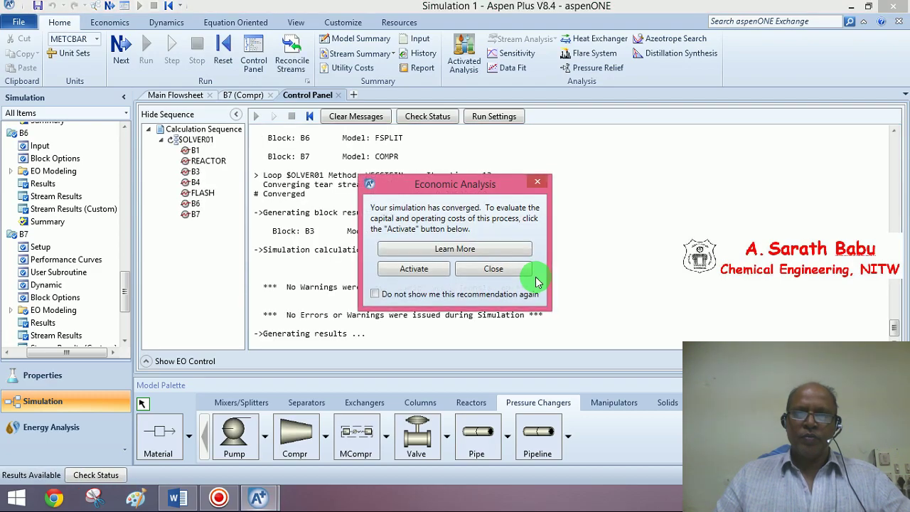
{"action": "left_click", "coordinate": [521, 271]}
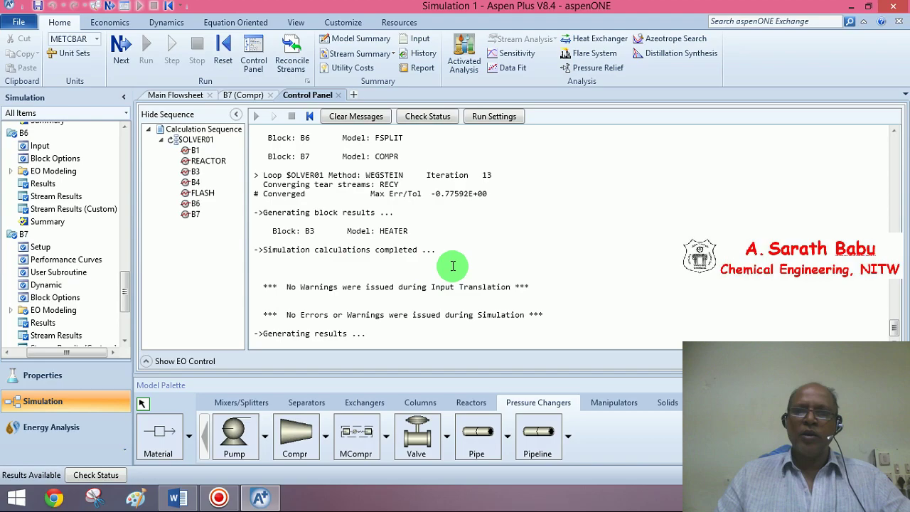
- Generate a report covering all streams, examine it in the maximized Notepad window, and close it
{"action": "left_click", "coordinate": [419, 69]}
{"action": "left_click", "coordinate": [334, 241]}
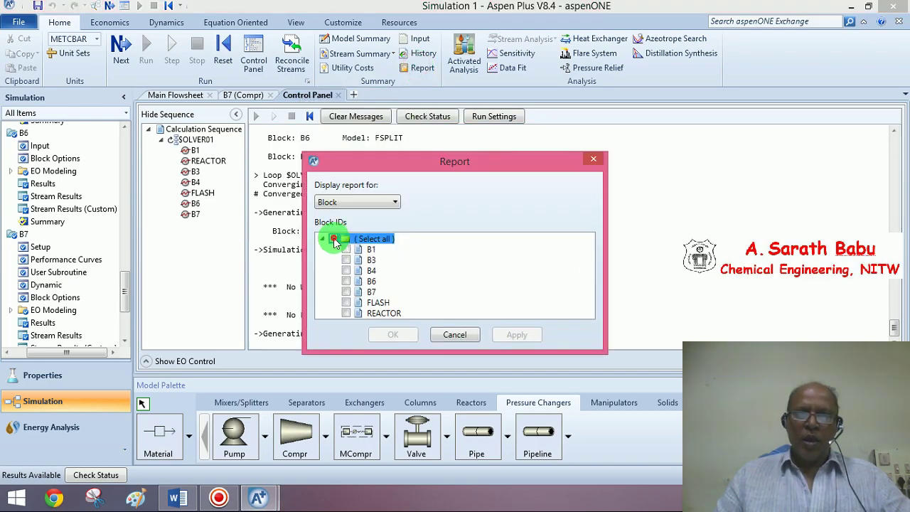
{"action": "left_click", "coordinate": [334, 240]}
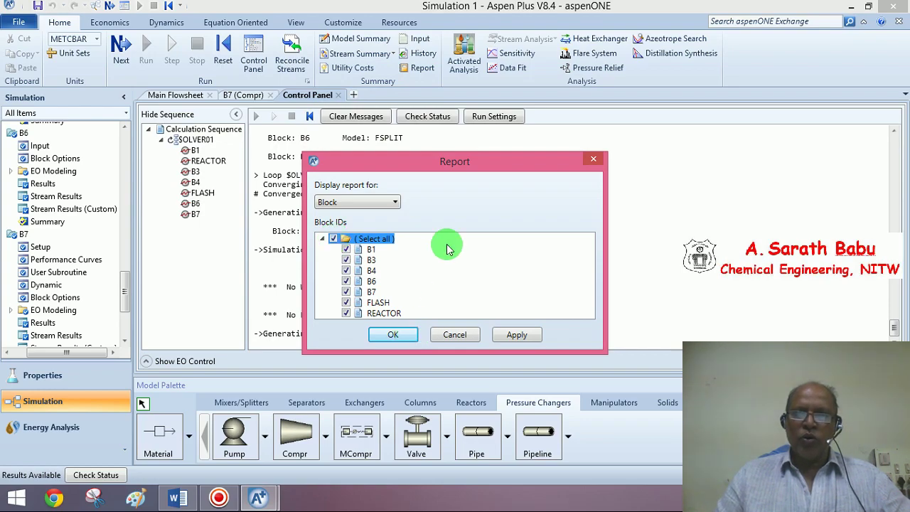
{"action": "left_click", "coordinate": [393, 202]}
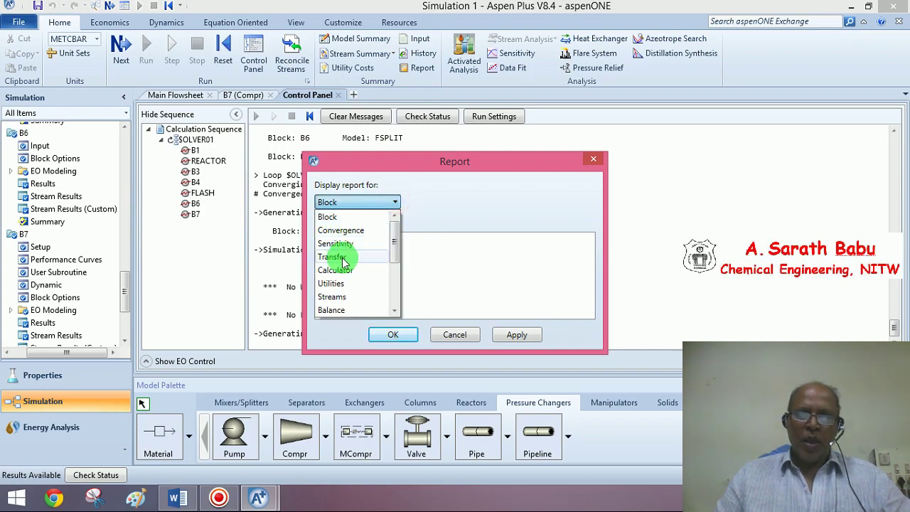
{"action": "left_click", "coordinate": [343, 297]}
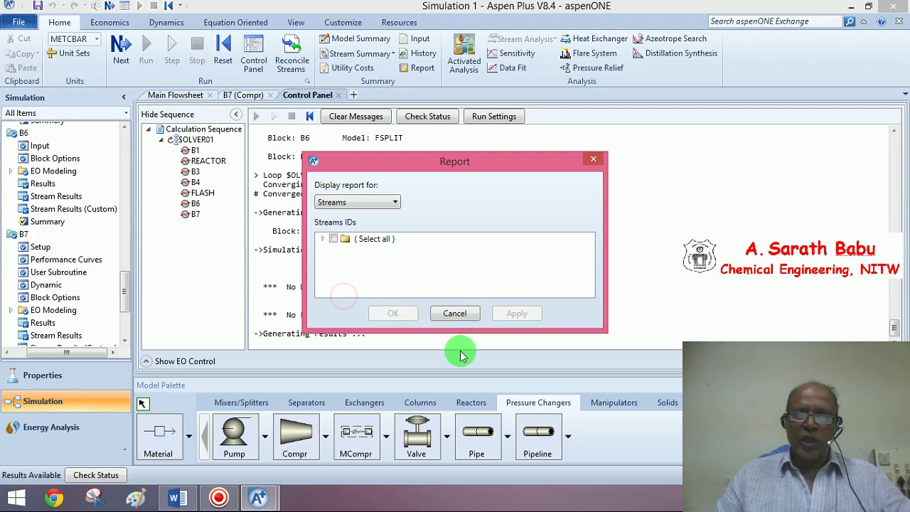
{"action": "left_click", "coordinate": [333, 239]}
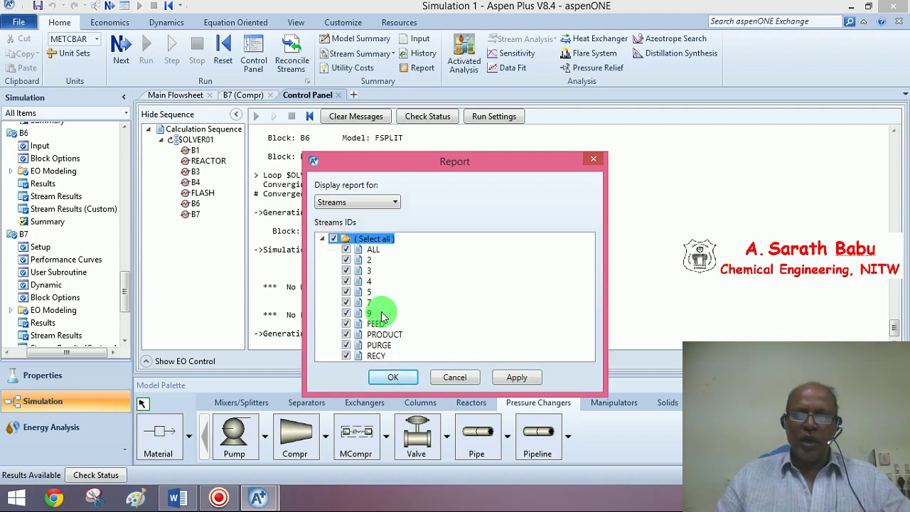
{"action": "left_click", "coordinate": [393, 378]}
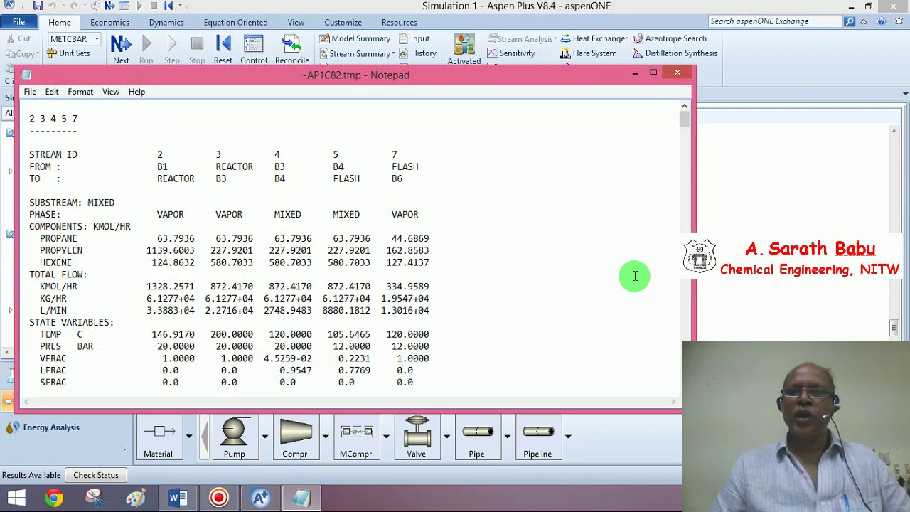
{"action": "left_click", "coordinate": [653, 74]}
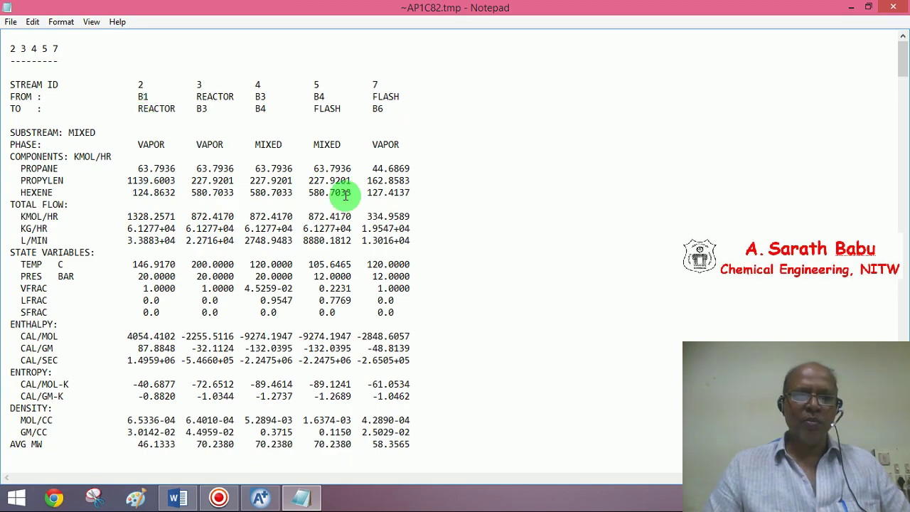
{"action": "left_click", "coordinate": [893, 10]}
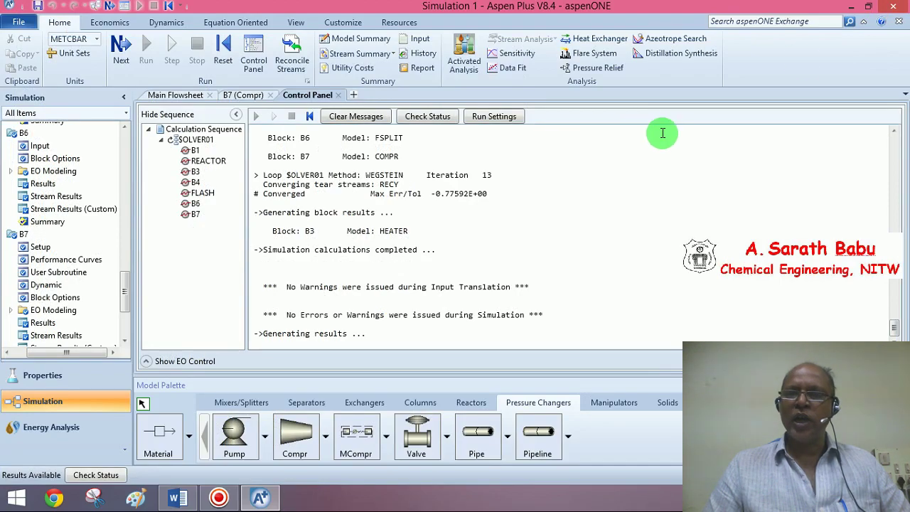
- Close the Control Panel and B7 forms, and include the mole fraction basis in the stream section of the Setup report options
{"action": "left_click", "coordinate": [338, 95]}
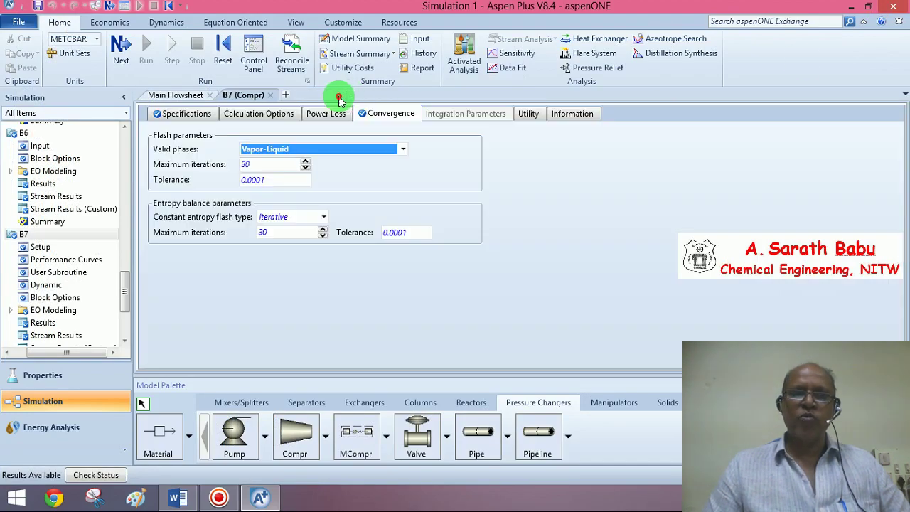
{"action": "left_click", "coordinate": [269, 95]}
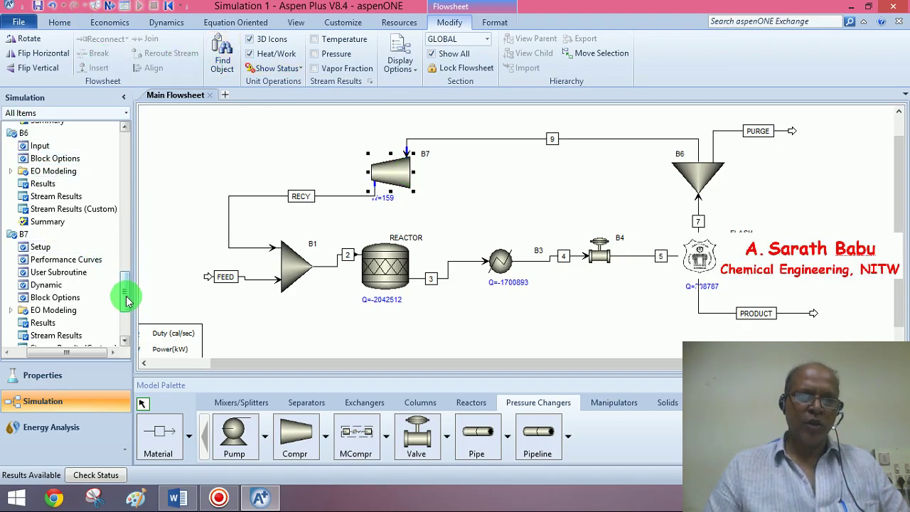
{"action": "left_click_drag", "start_coordinate": [124, 294], "coordinate": [122, 146]}
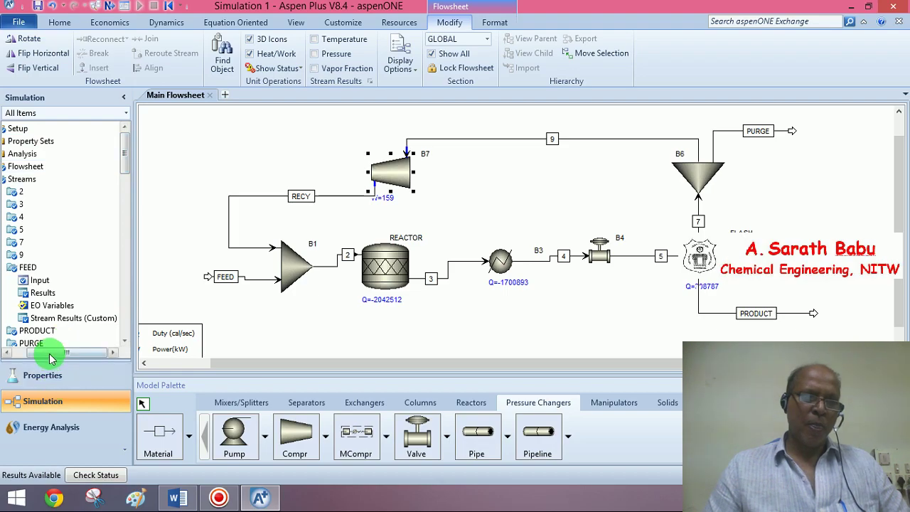
{"action": "left_click_drag", "start_coordinate": [50, 353], "coordinate": [4, 346]}
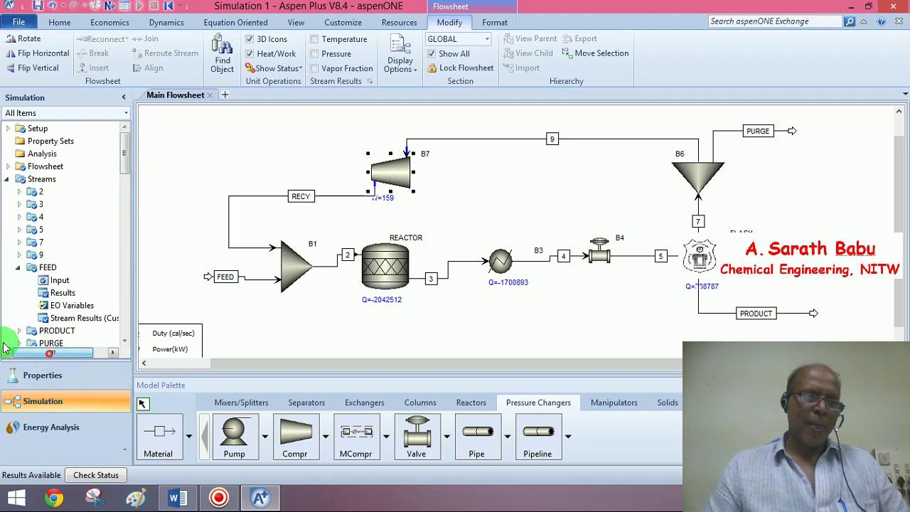
{"action": "left_click", "coordinate": [8, 130]}
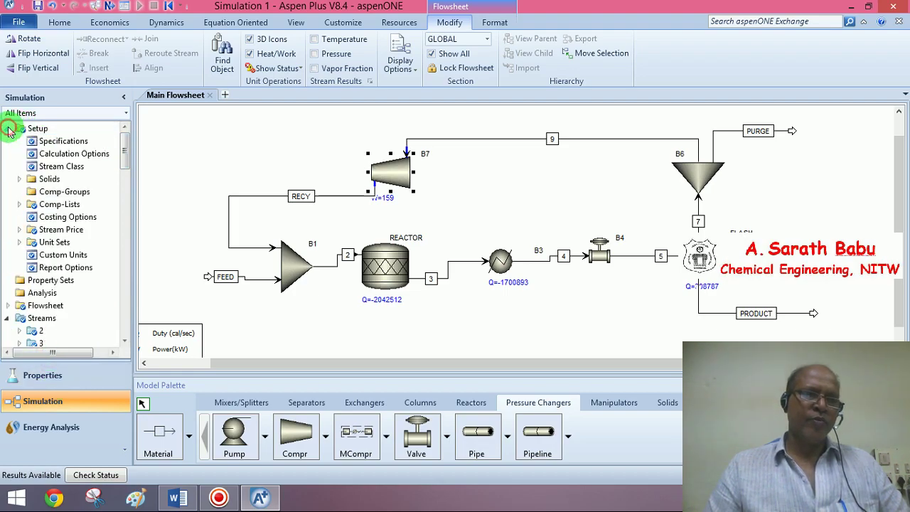
{"action": "left_click", "coordinate": [61, 266]}
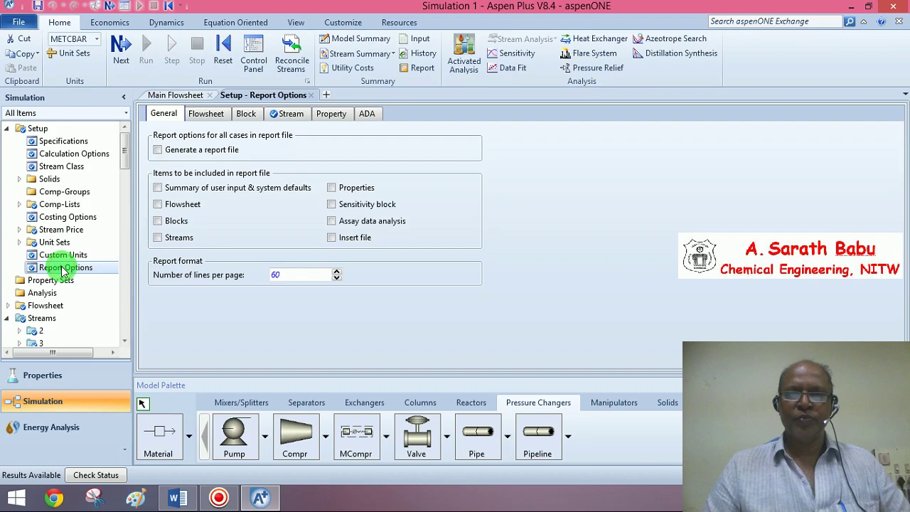
{"action": "left_click", "coordinate": [290, 114]}
{"action": "left_click", "coordinate": [253, 197]}
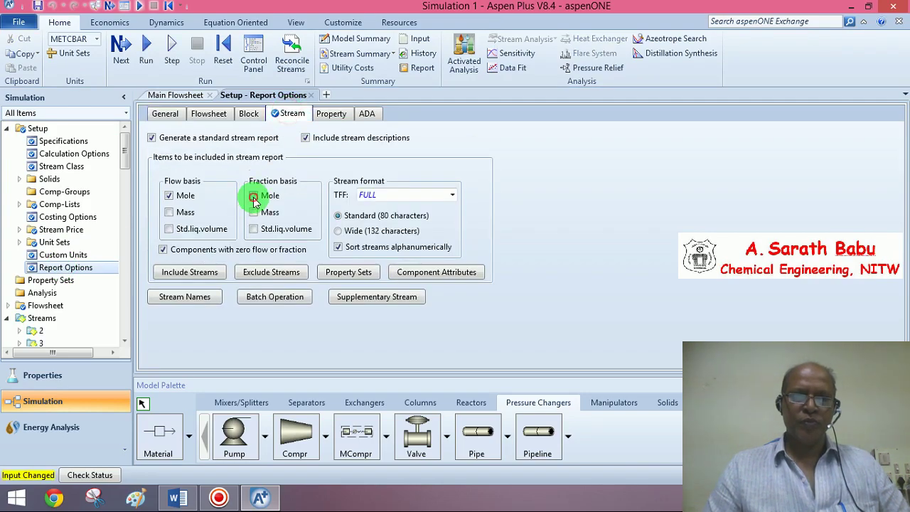
- Run the simulation with the changed report options, dismiss the Economic Analysis recommendation, and return to the main flowsheet
{"action": "left_click", "coordinate": [121, 45]}
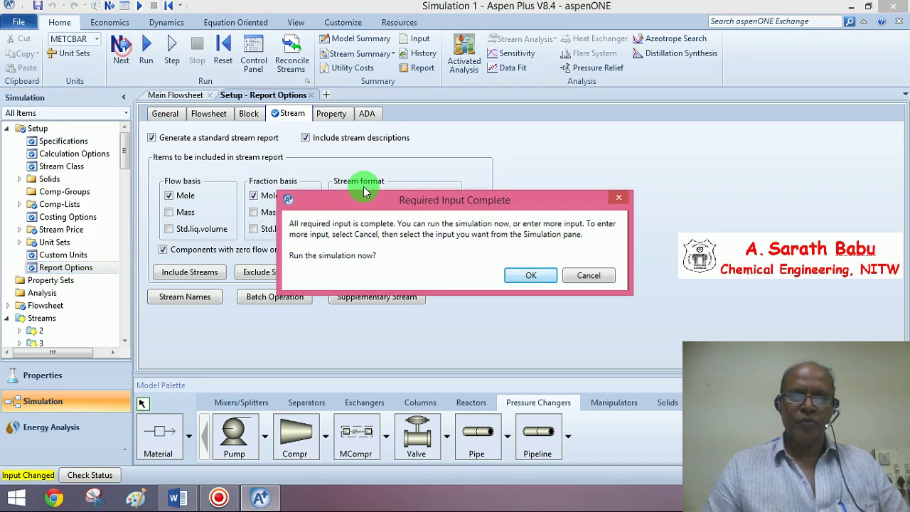
{"action": "left_click", "coordinate": [539, 277]}
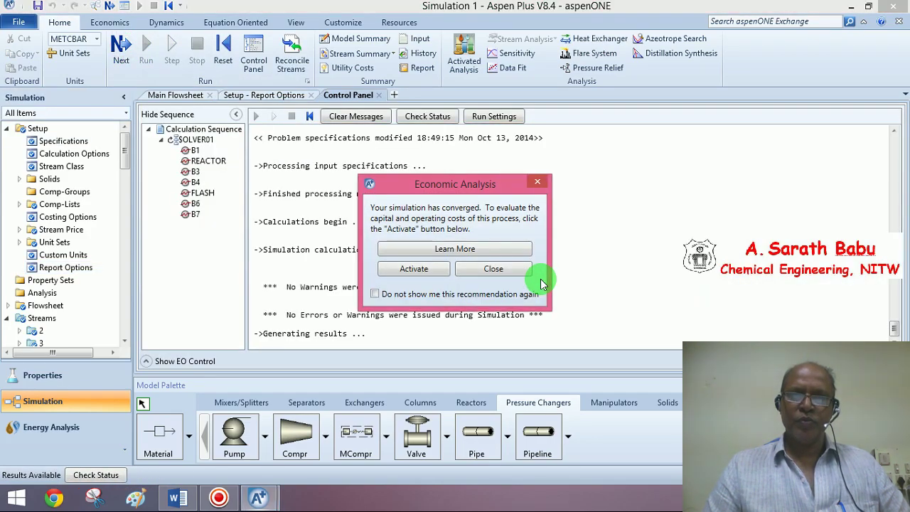
{"action": "left_click", "coordinate": [488, 267]}
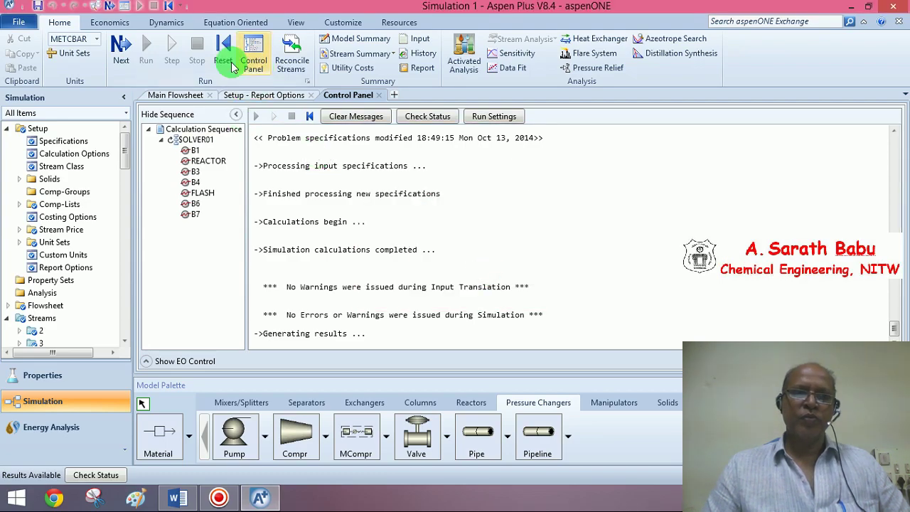
{"action": "left_click", "coordinate": [380, 95]}
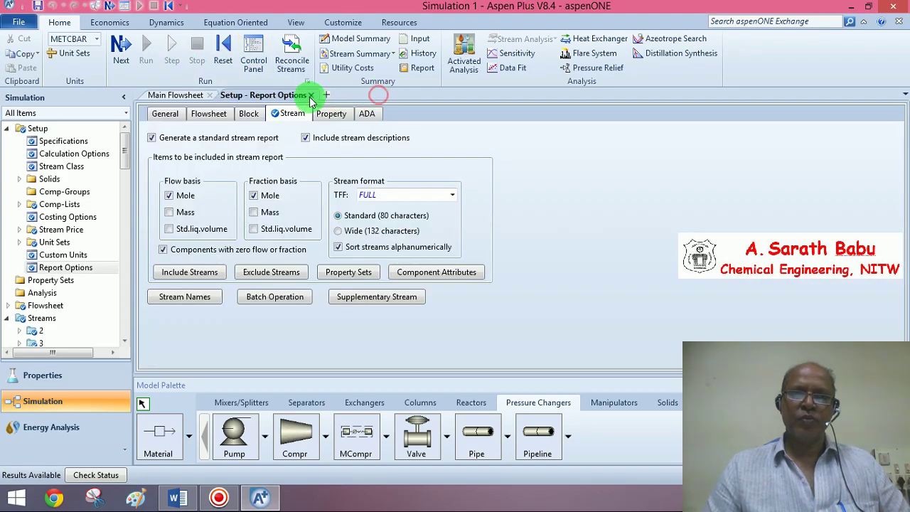
{"action": "left_click", "coordinate": [311, 96]}
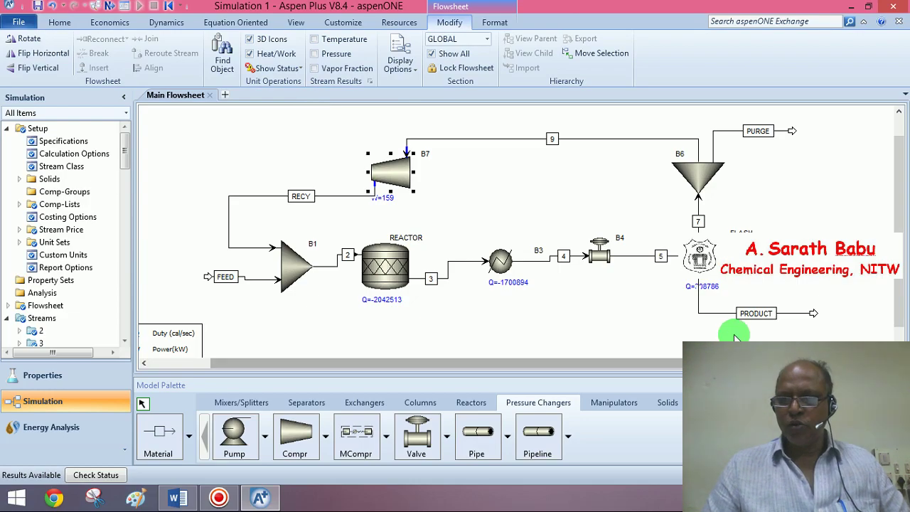
- Examine the component mole flows and mole fractions in the PRODUCT stream results, and close them
{"action": "left_click", "coordinate": [723, 315]}
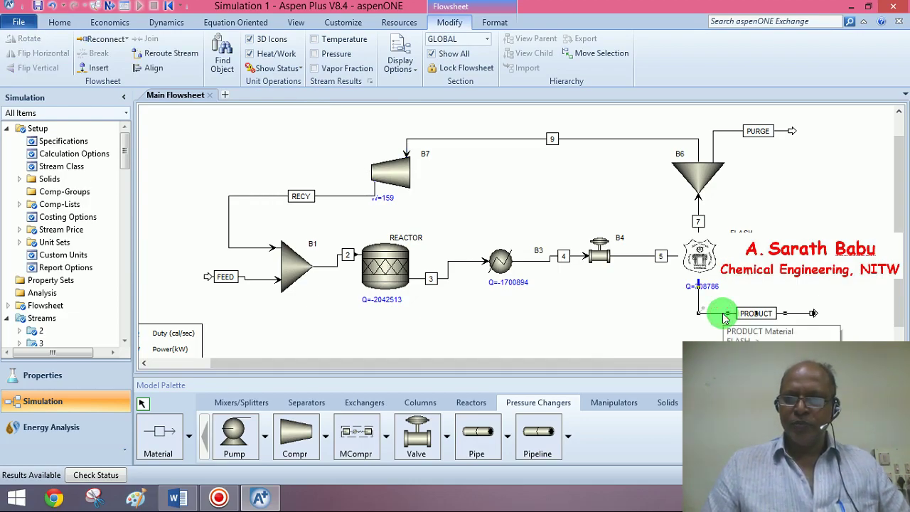
{"action": "right_click", "coordinate": [723, 315]}
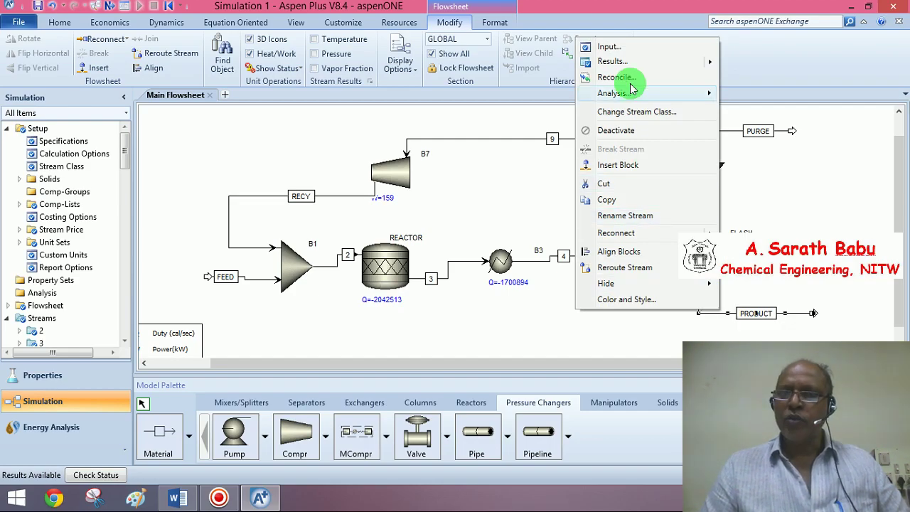
{"action": "mouse_move", "coordinate": [621, 64]}
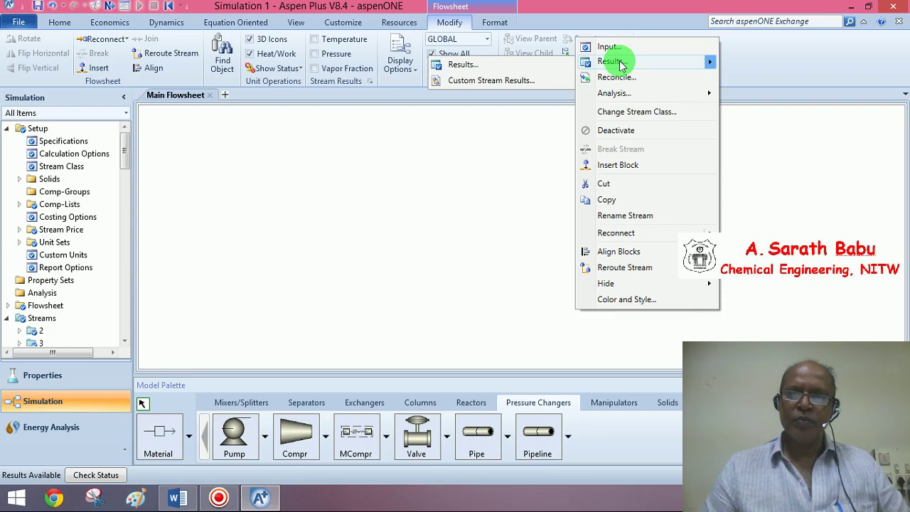
{"action": "left_click", "coordinate": [621, 64]}
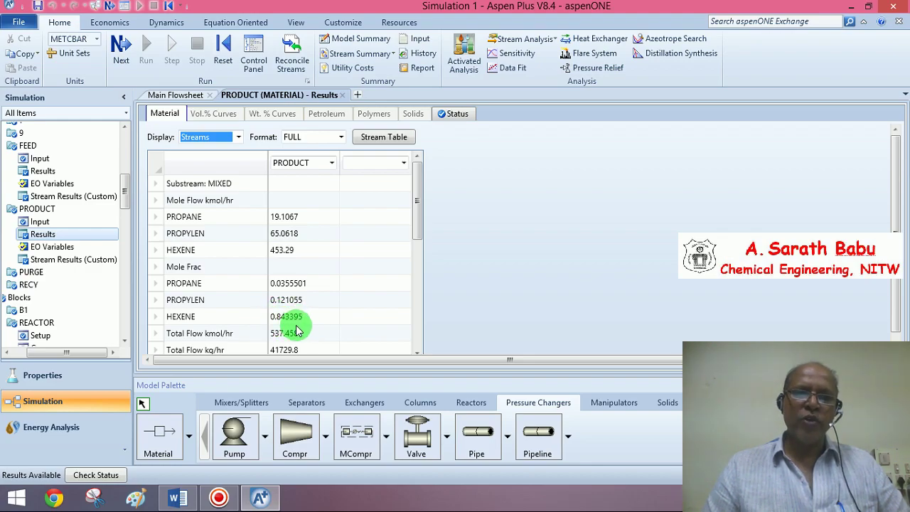
{"action": "left_click", "coordinate": [342, 95]}
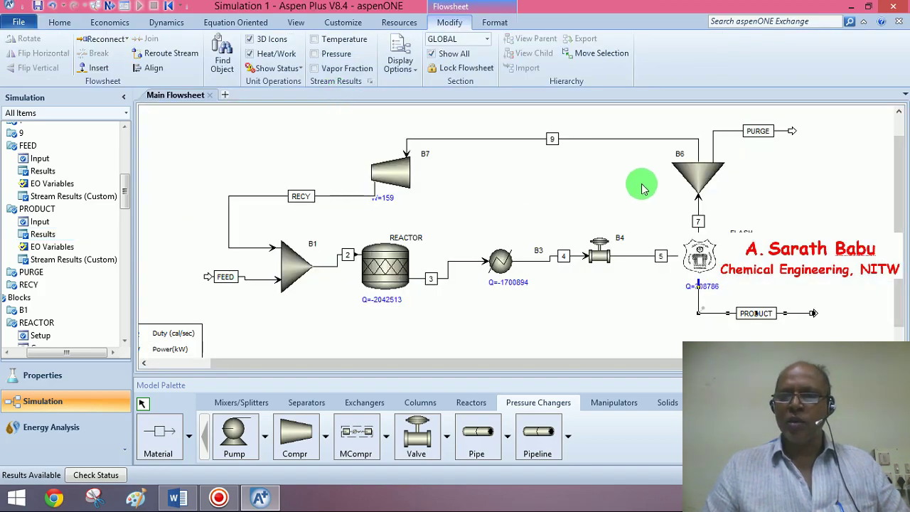
- Examine the results of stream 7 between FLASH and splitter B6, and close them
{"action": "right_click", "coordinate": [699, 207]}
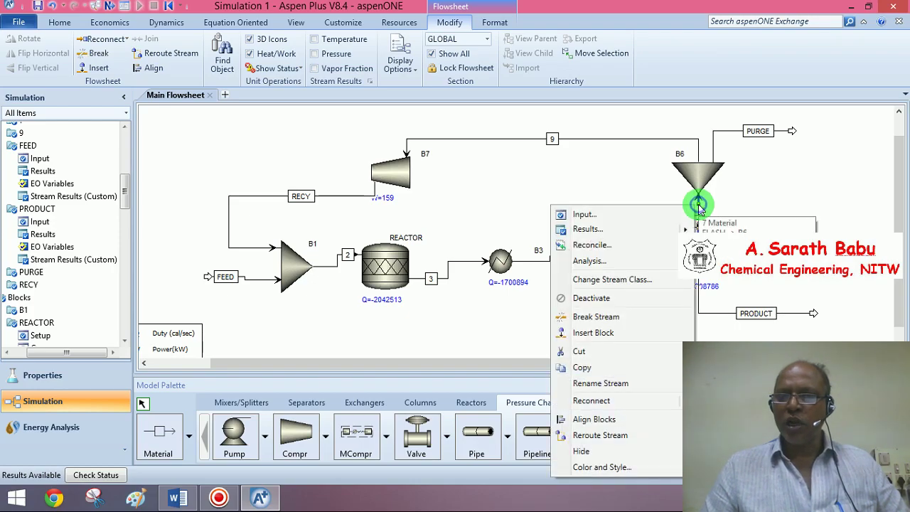
{"action": "left_click", "coordinate": [601, 231]}
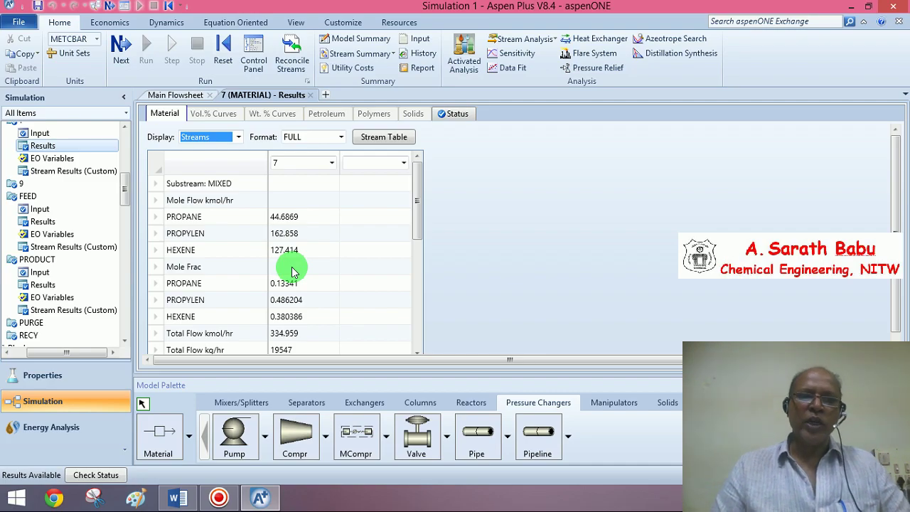
{"action": "left_click", "coordinate": [310, 95]}
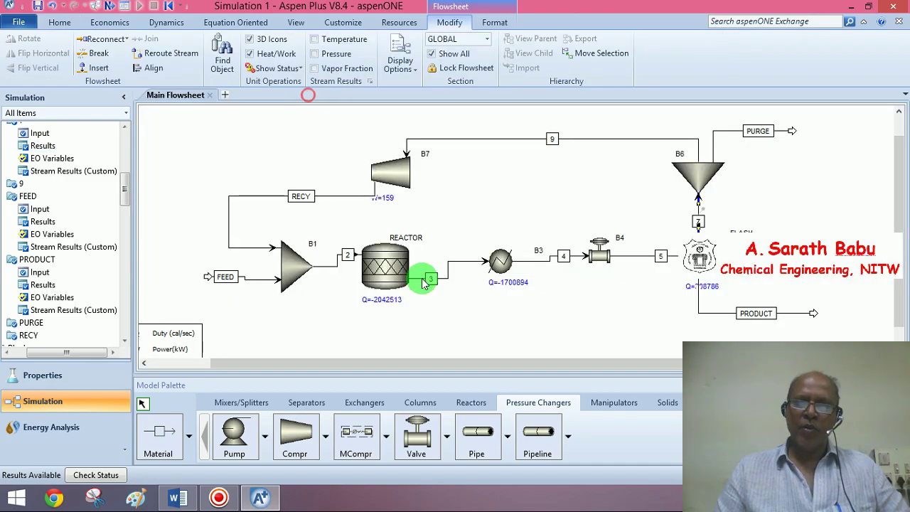
- Examine the flows and compositions in the RECY recycle stream results, and close them
{"action": "right_click", "coordinate": [243, 250]}
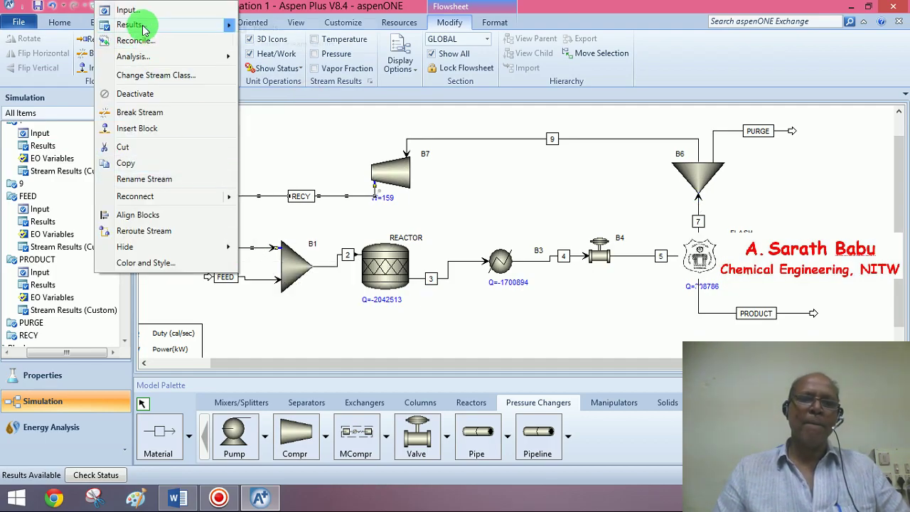
{"action": "mouse_move", "coordinate": [143, 27]}
{"action": "left_click", "coordinate": [260, 27]}
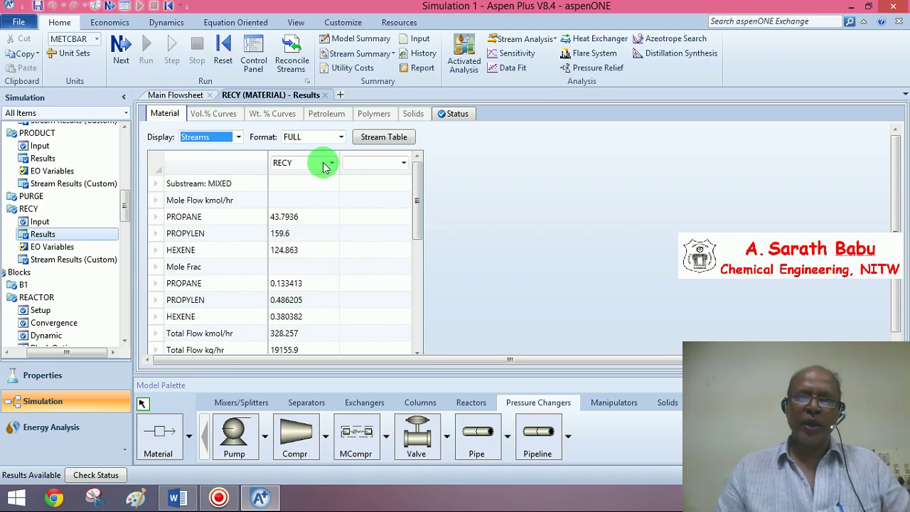
{"action": "left_click", "coordinate": [325, 95]}
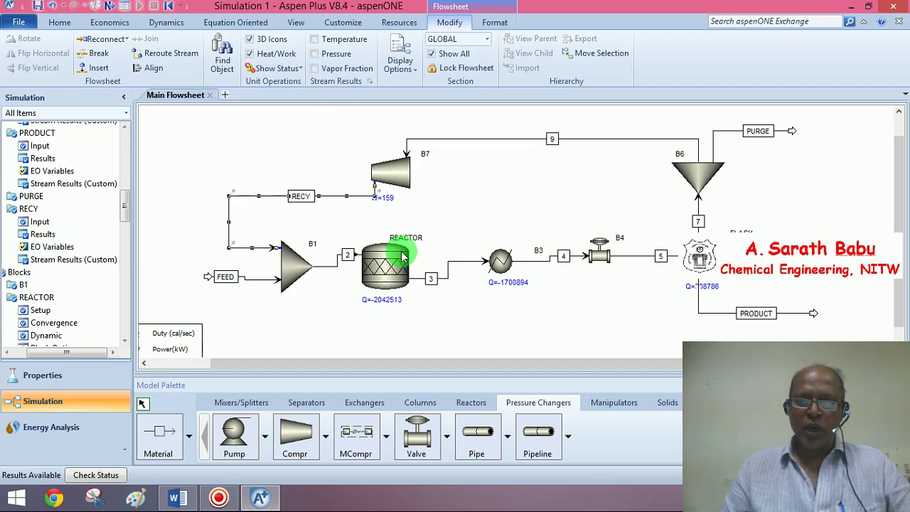
- Shift the power label of compressor B7 sideways so that it clears the RECY stream line on the flowsheet
{"action": "mouse_move", "coordinate": [179, 491]}
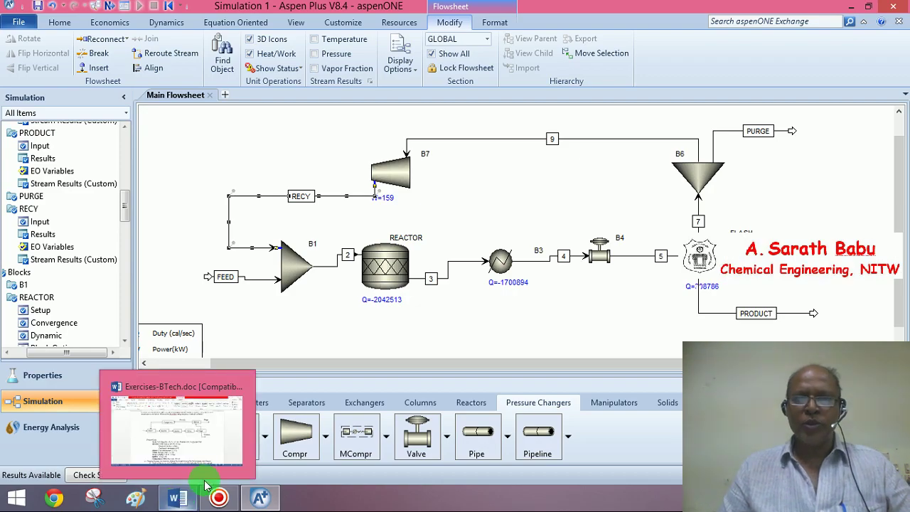
{"action": "left_click", "coordinate": [396, 345]}
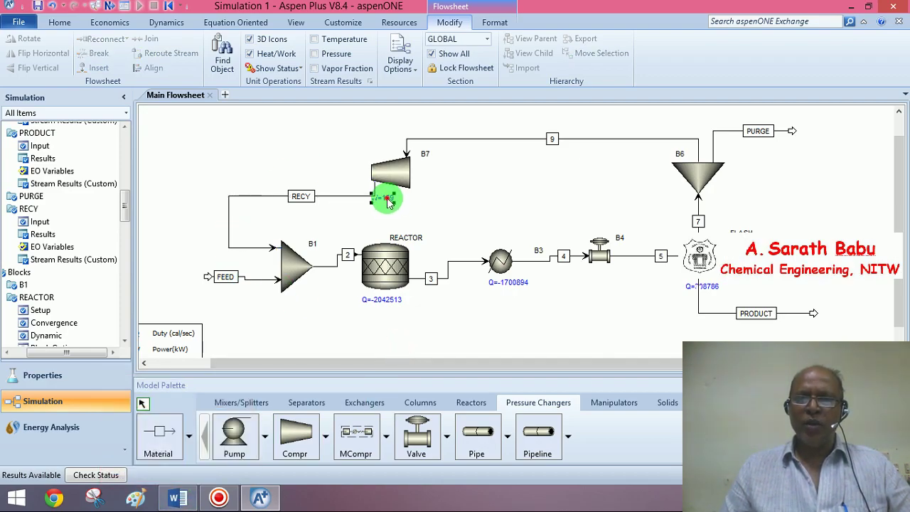
{"action": "left_click_drag", "start_coordinate": [387, 203], "coordinate": [402, 199]}
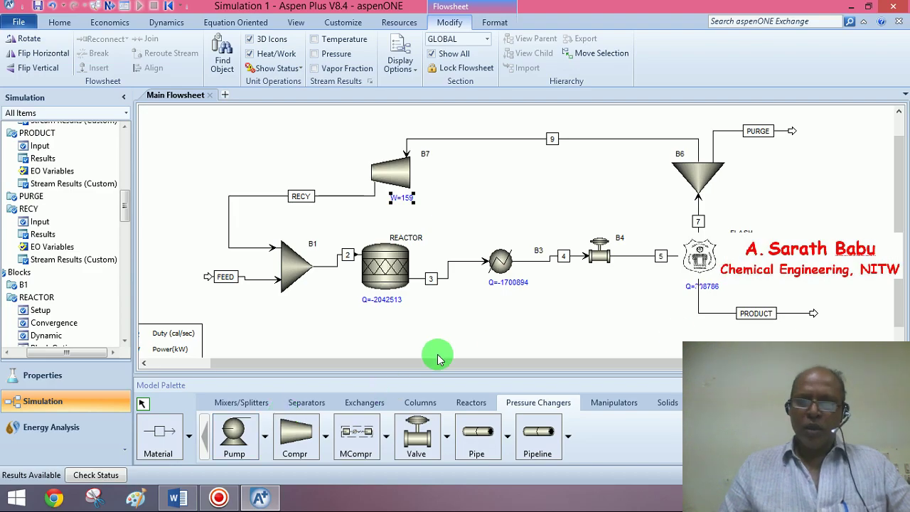
- Switch to the exercise document in Word and read Exercise 7's process data and questions on flash column temperature and pressure
{"action": "left_click", "coordinate": [177, 499]}
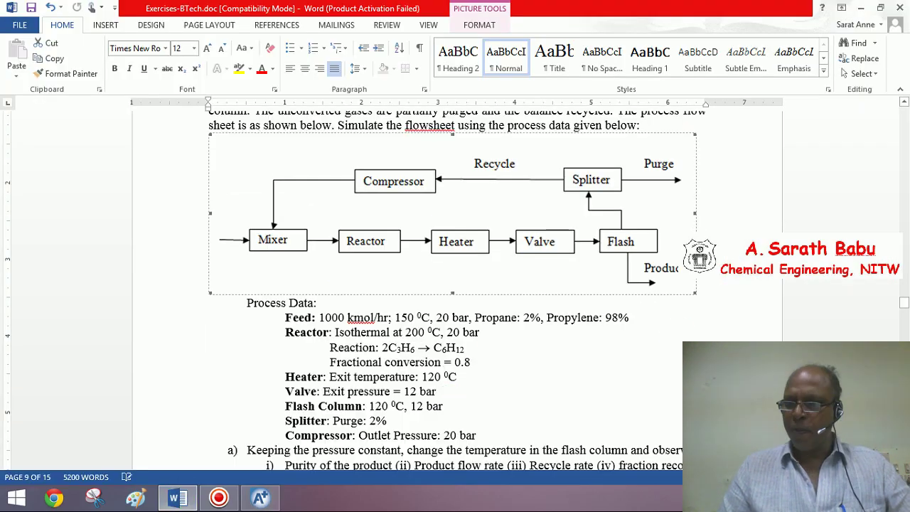
{"action": "scroll", "coordinate": [455, 285], "scroll_direction": "down", "scroll_amount": 6}
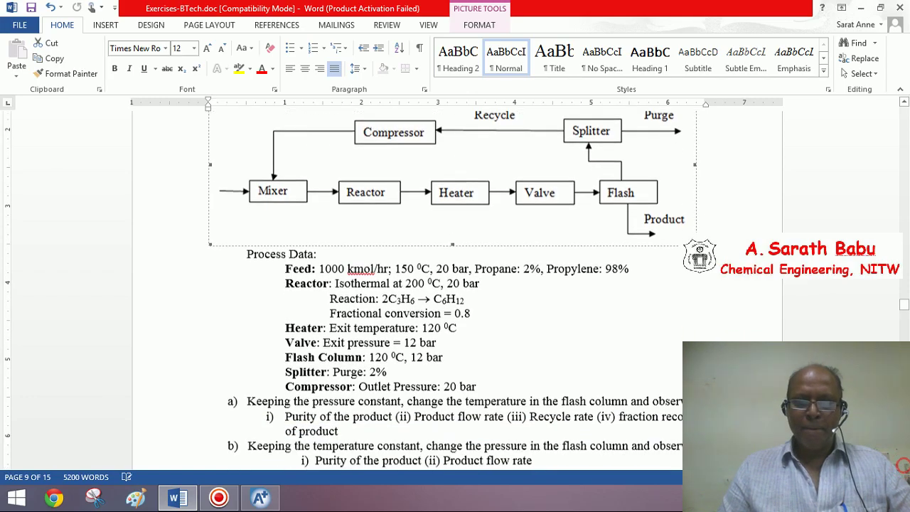
{"action": "scroll", "coordinate": [455, 284], "scroll_direction": "down", "scroll_amount": 1}
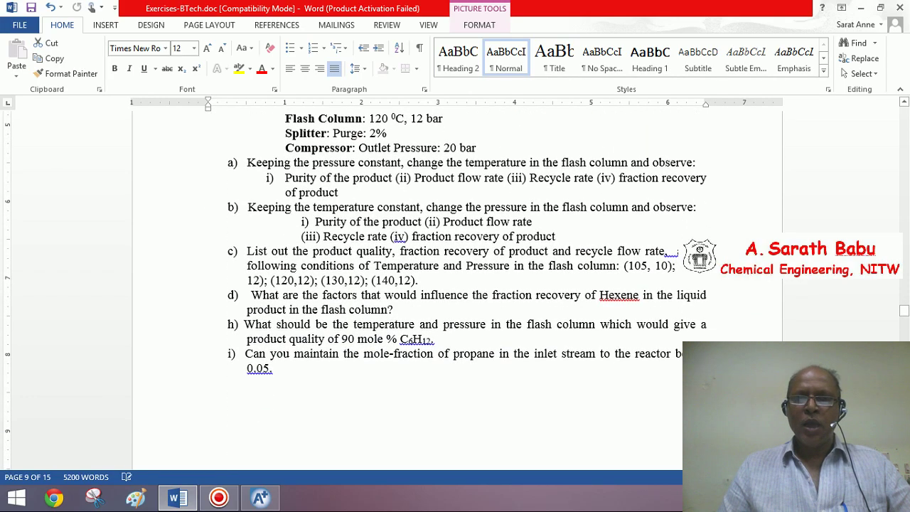
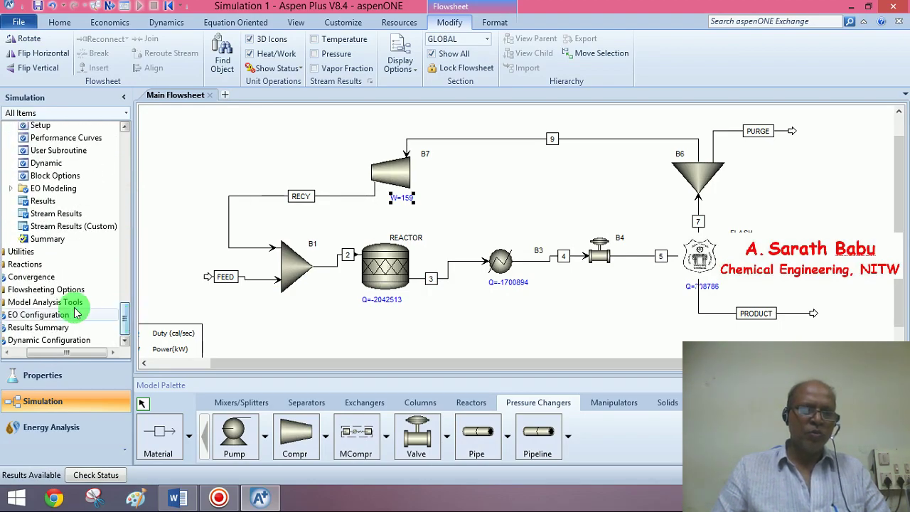
- Create a new sensitivity analysis with the default ID under Model Analysis Tools in Aspen Plus
{"action": "left_click_drag", "start_coordinate": [40, 352], "coordinate": [28, 350]}
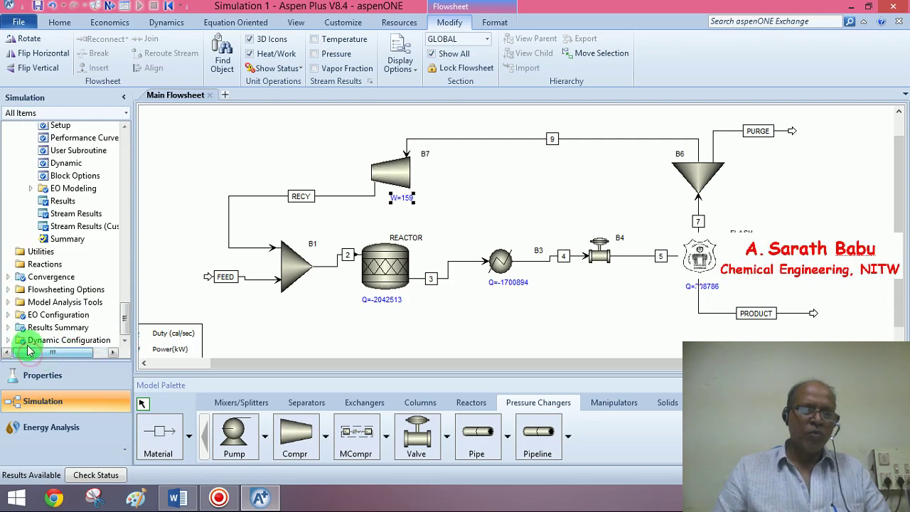
{"action": "left_click", "coordinate": [7, 302]}
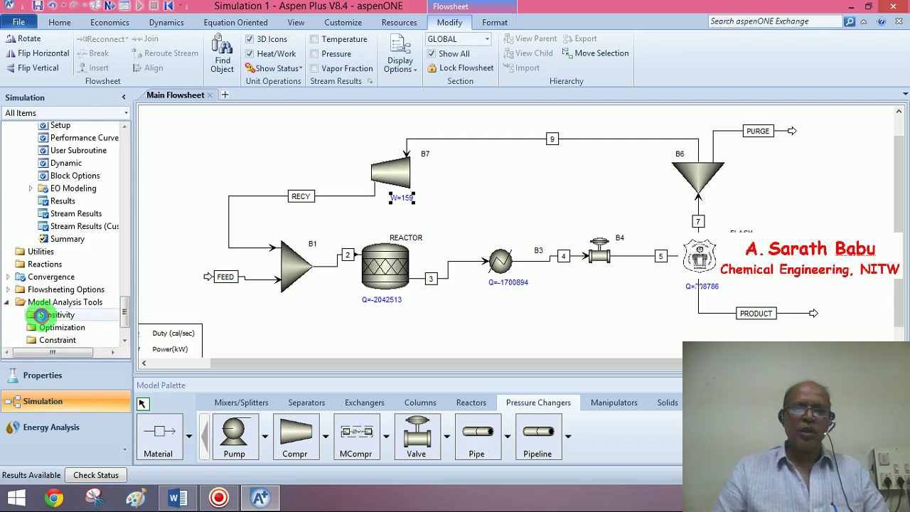
{"action": "left_click", "coordinate": [41, 315]}
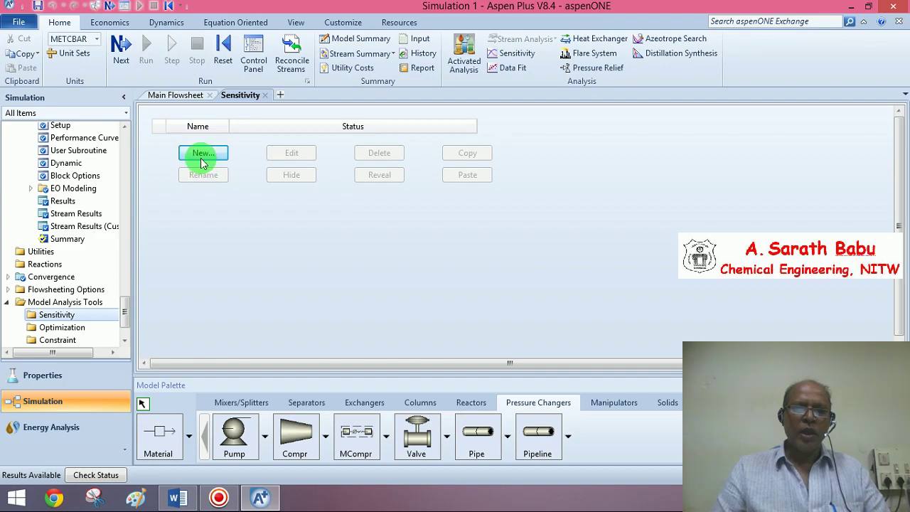
{"action": "left_click", "coordinate": [201, 154]}
{"action": "left_click", "coordinate": [424, 272]}
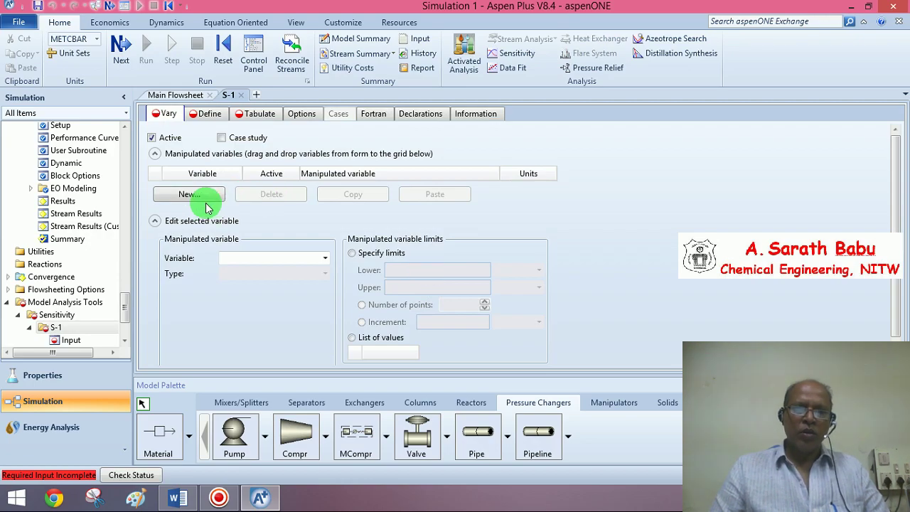
{"action": "left_click", "coordinate": [236, 262]}
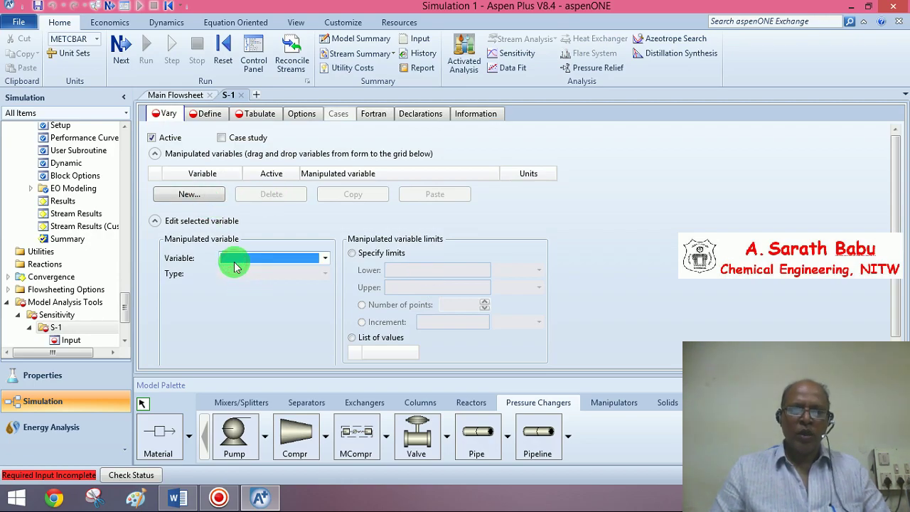
{"action": "left_click", "coordinate": [236, 265]}
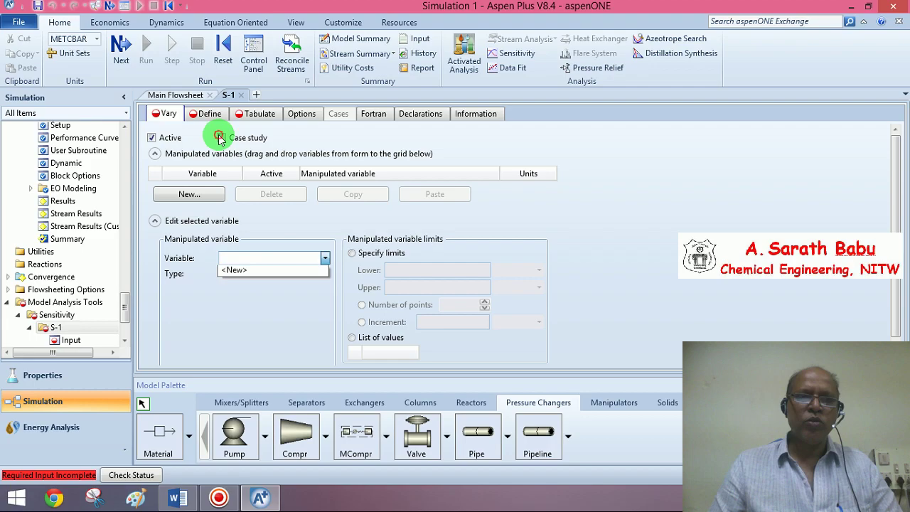
- Add a measured variable named PP to the definitions of the sensitivity analysis
{"action": "left_click", "coordinate": [209, 115]}
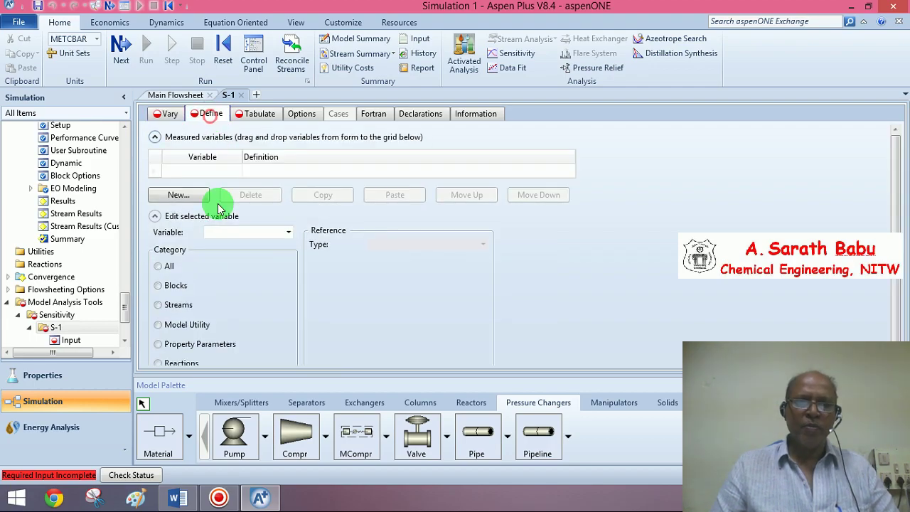
{"action": "left_click", "coordinate": [169, 178]}
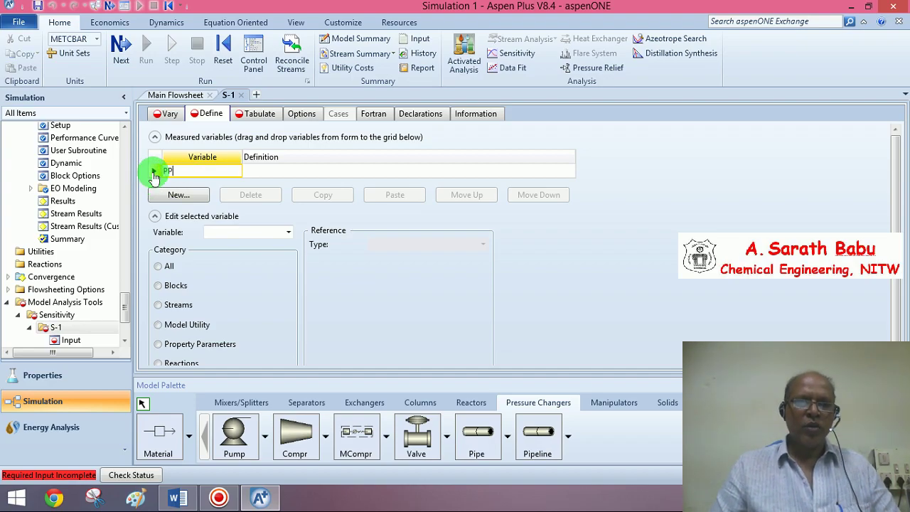
{"action": "left_click", "coordinate": [153, 176]}
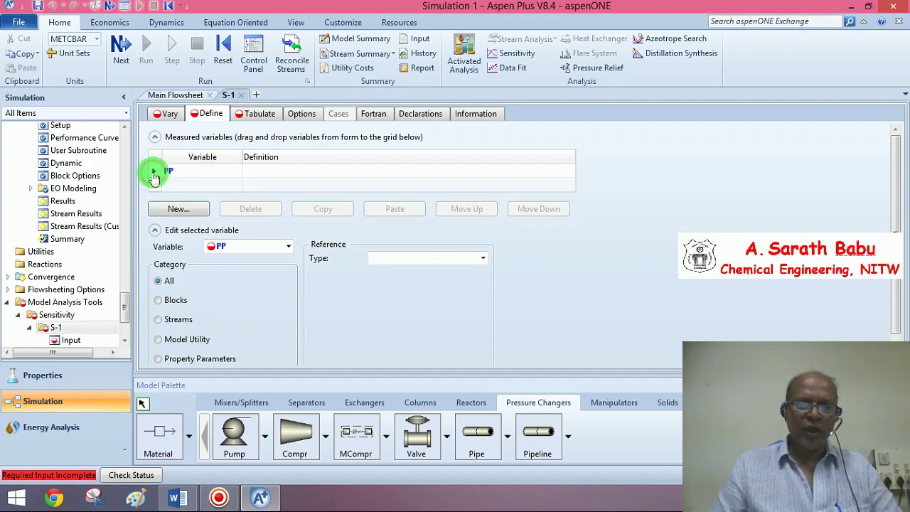
- Define PP as a stream variable of type Mole-Frac for component HEXENE in the PRODUCT stream
{"action": "left_click", "coordinate": [160, 320]}
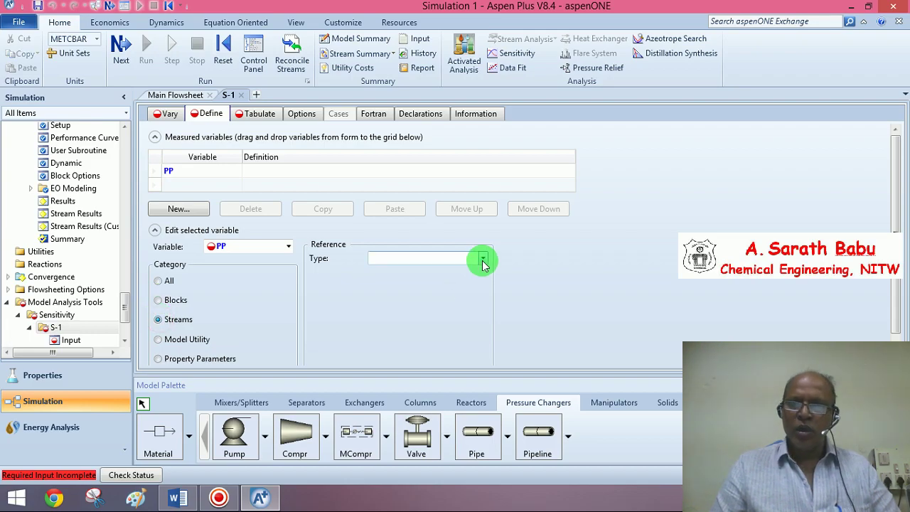
{"action": "left_click", "coordinate": [482, 261]}
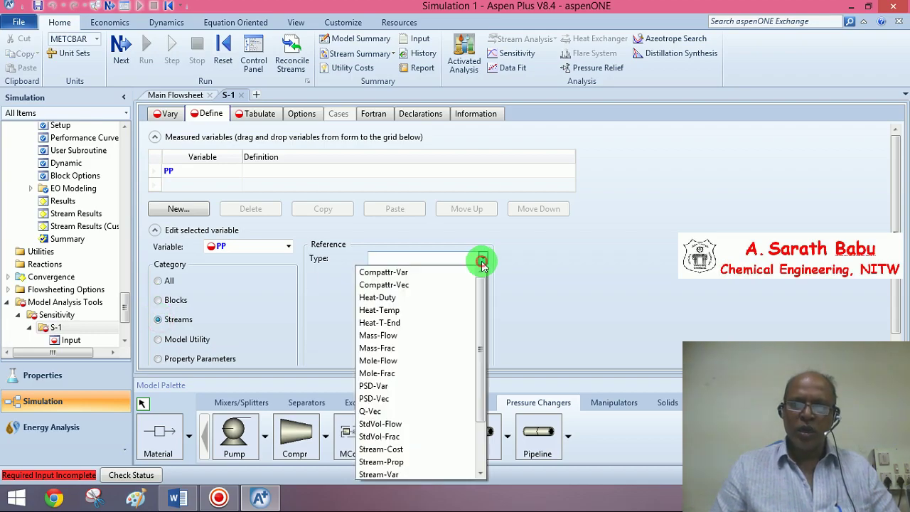
{"action": "left_click", "coordinate": [390, 373]}
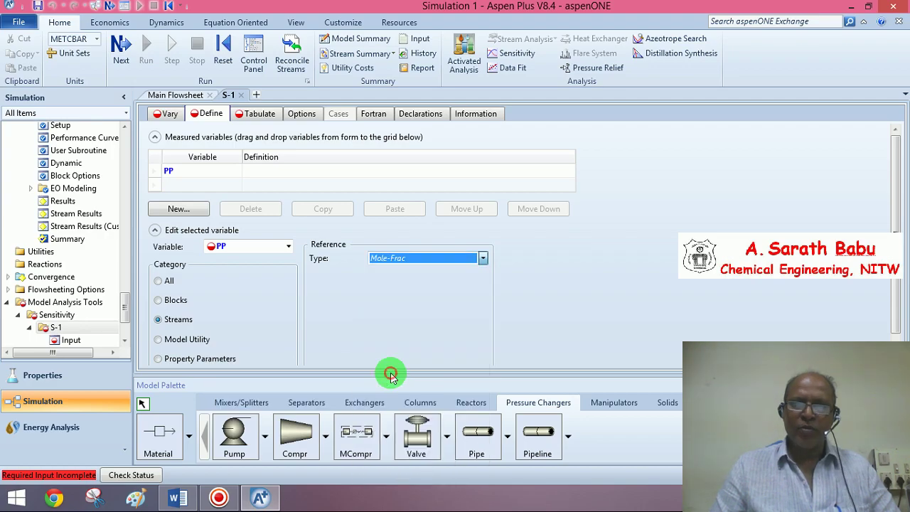
{"action": "left_click", "coordinate": [482, 274]}
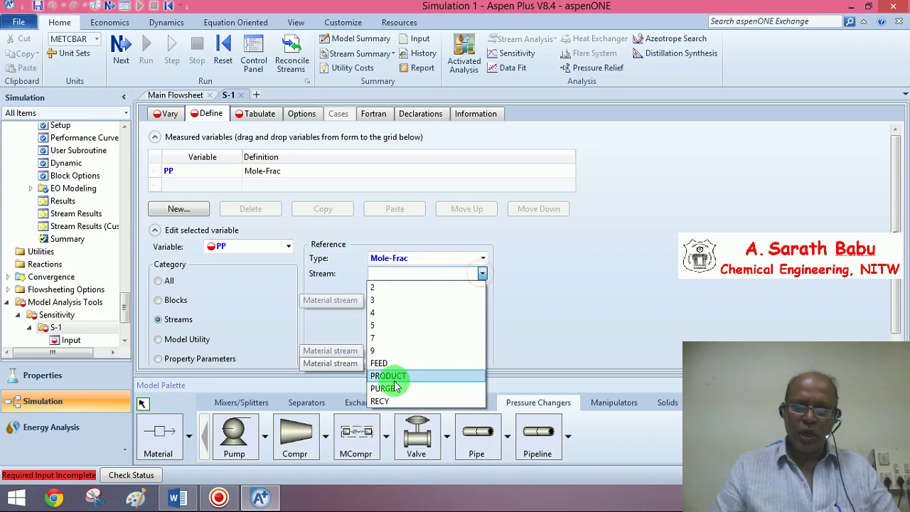
{"action": "left_click", "coordinate": [395, 379]}
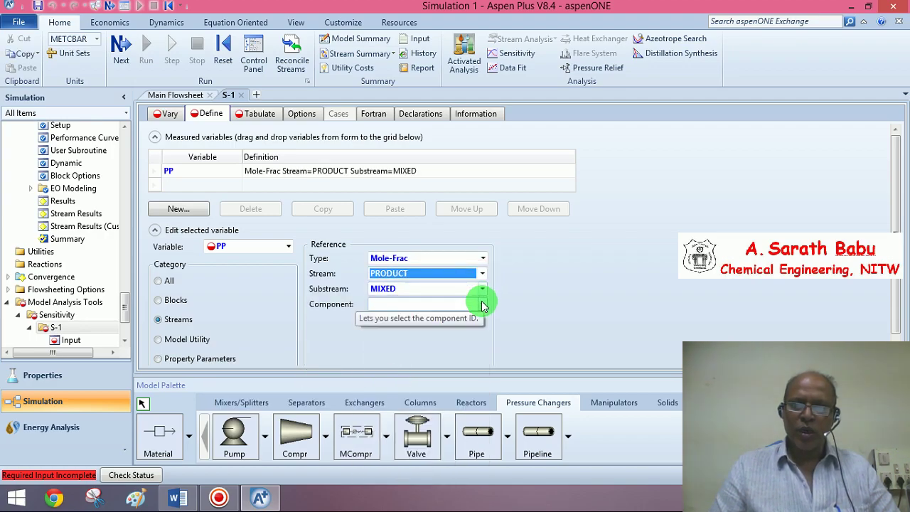
{"action": "left_click", "coordinate": [482, 304]}
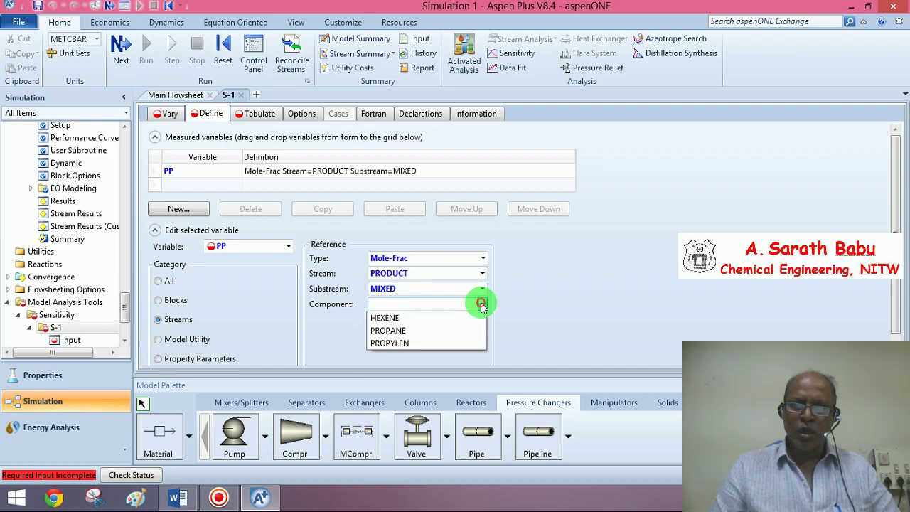
{"action": "left_click", "coordinate": [422, 320]}
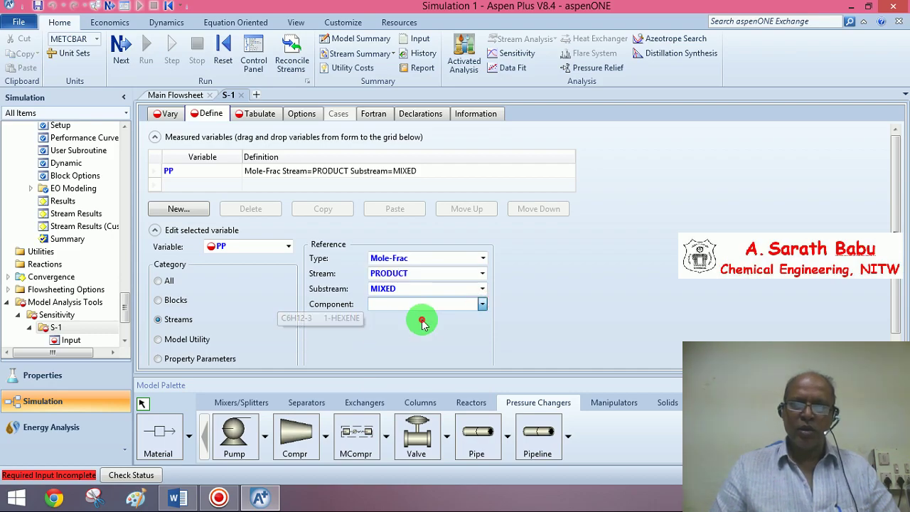
- Add a second measured variable named PQ below PP and select it for editing
{"action": "left_click", "coordinate": [152, 184]}
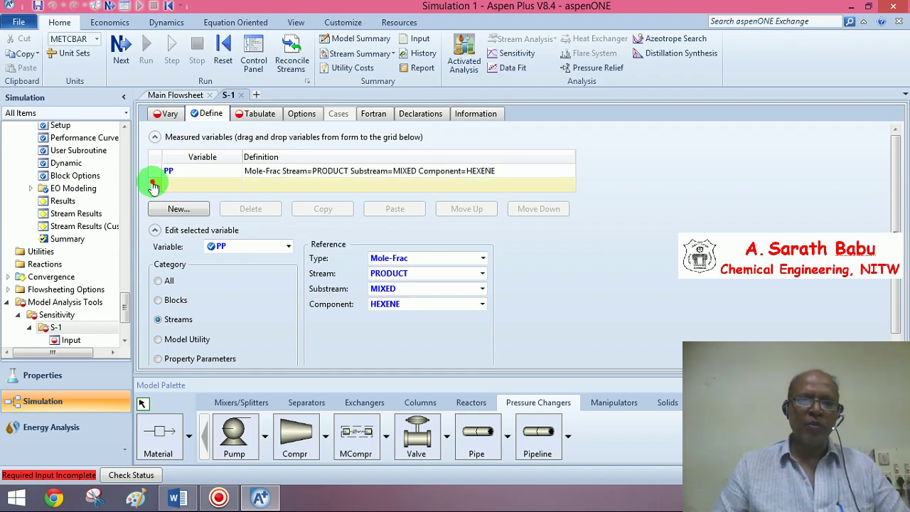
{"action": "left_click", "coordinate": [169, 187]}
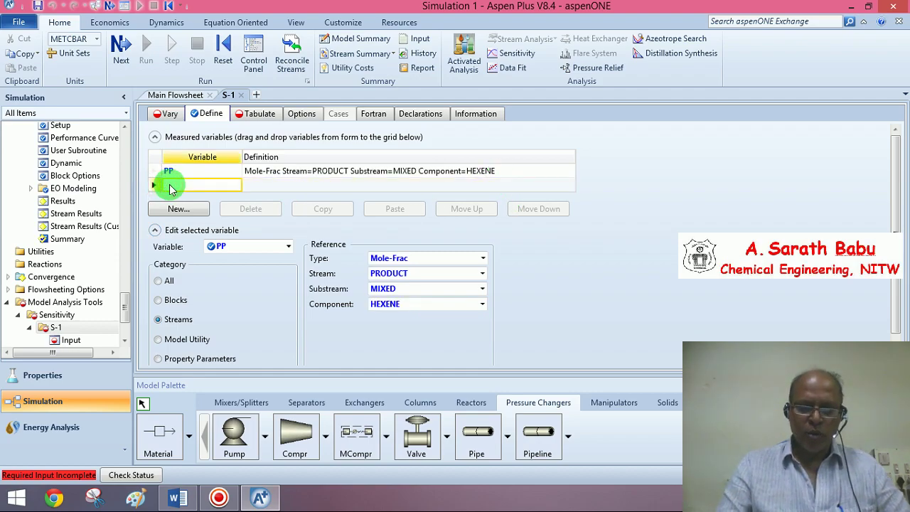
{"action": "type", "text": "P"}
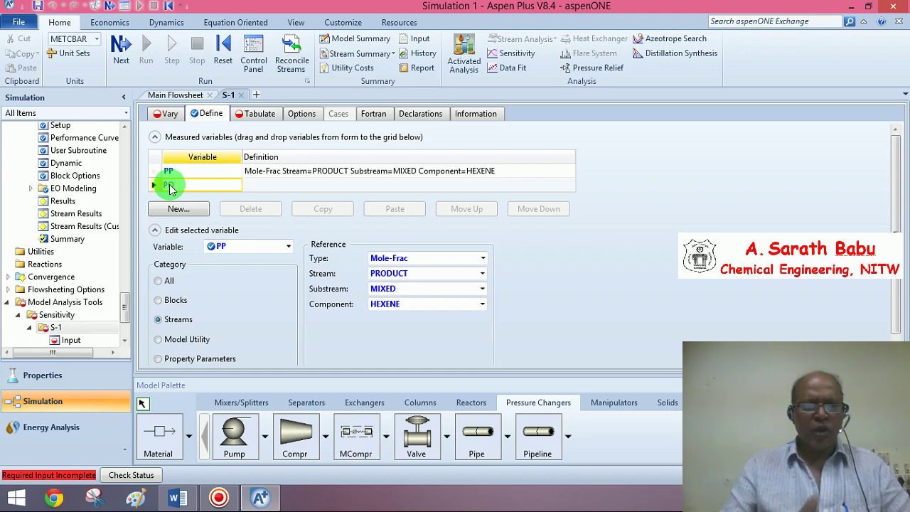
{"action": "type", "text": "Q"}
{"action": "left_click", "coordinate": [157, 191]}
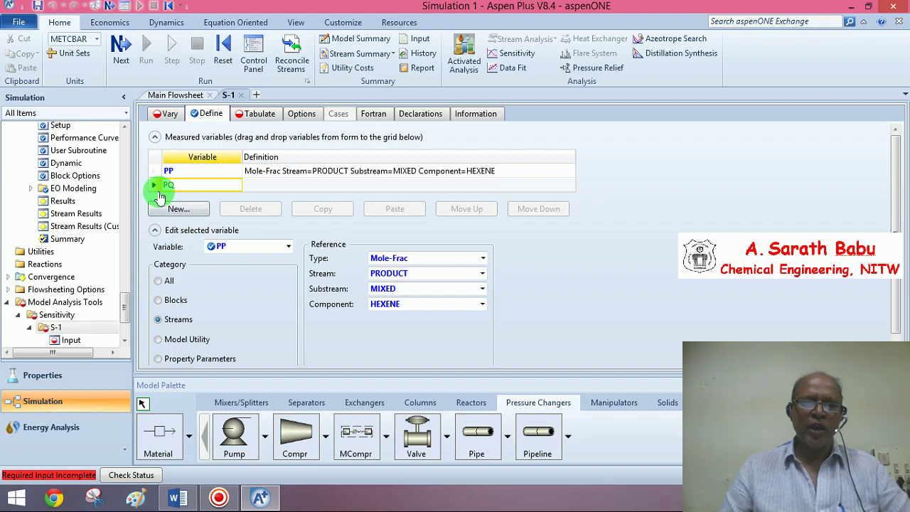
{"action": "left_click", "coordinate": [155, 189]}
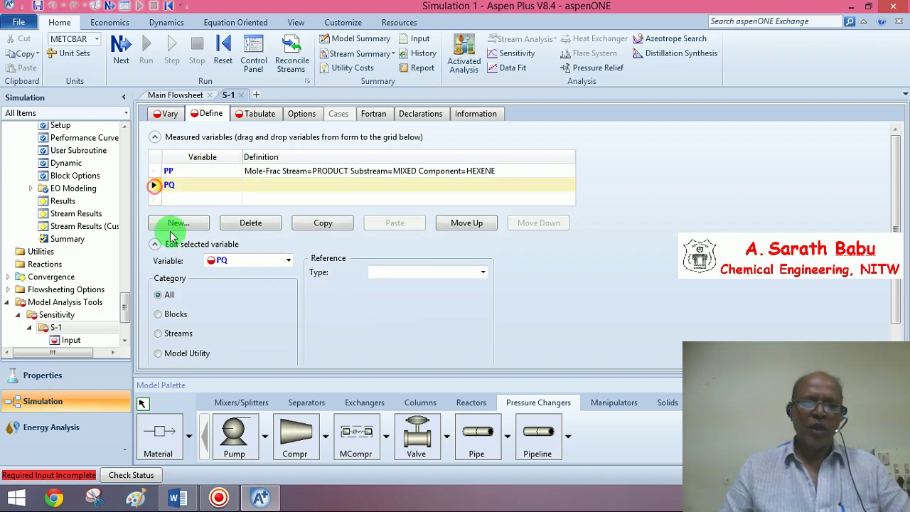
- Define PQ as a stream variable of type Mole-Flow for component HEXENE in the PRODUCT stream
{"action": "left_click", "coordinate": [159, 334]}
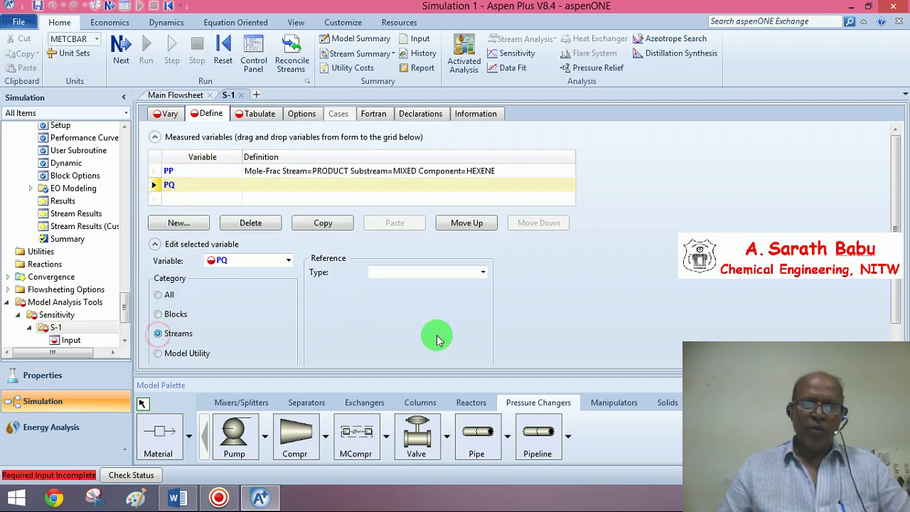
{"action": "left_click", "coordinate": [484, 271]}
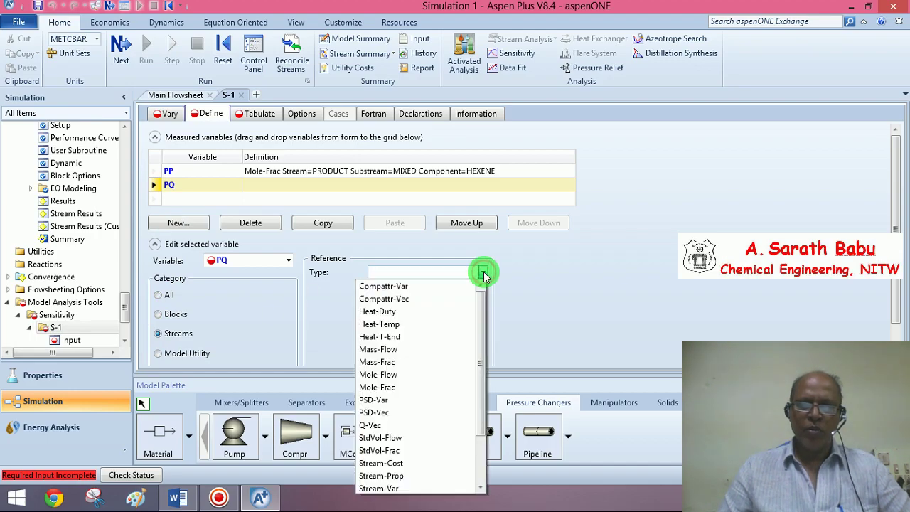
{"action": "left_click", "coordinate": [403, 374]}
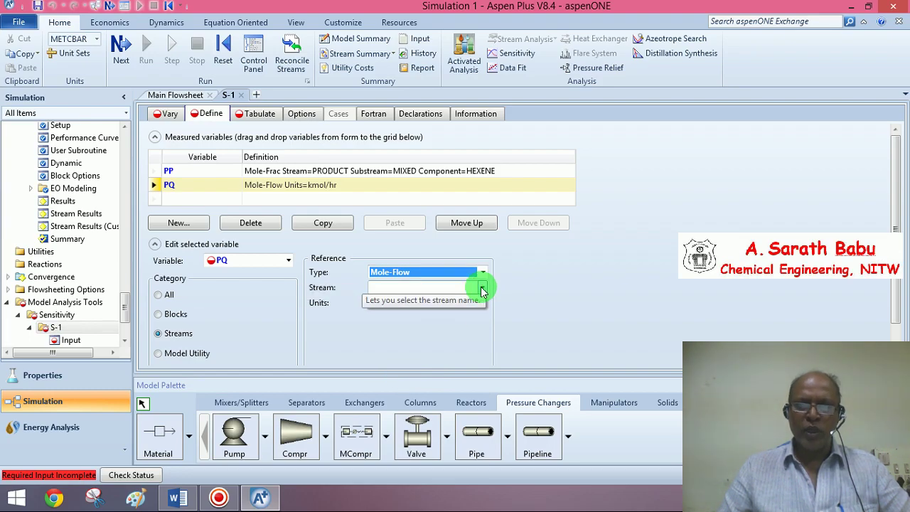
{"action": "left_click", "coordinate": [482, 288]}
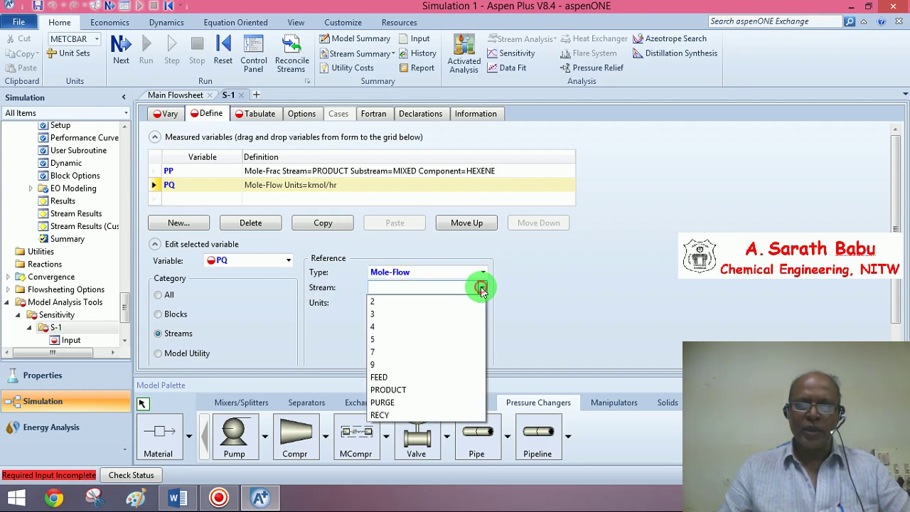
{"action": "left_click", "coordinate": [406, 391]}
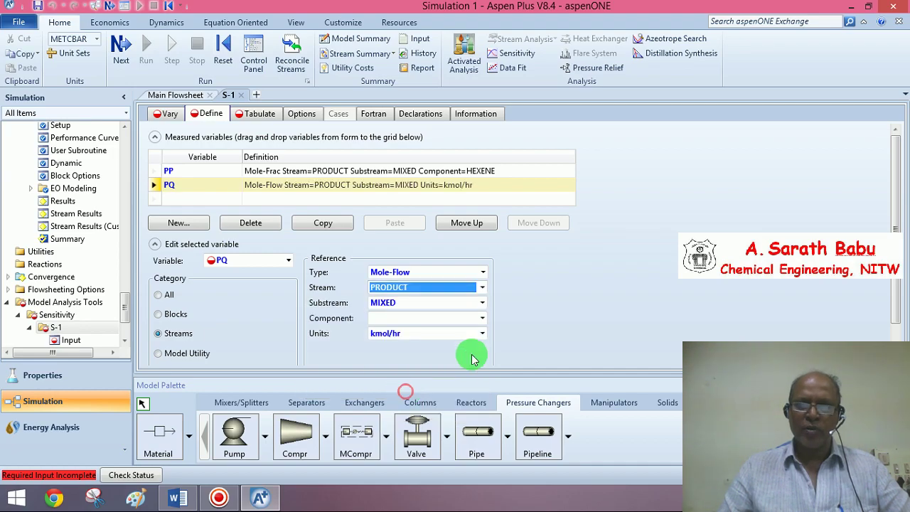
{"action": "left_click", "coordinate": [482, 318]}
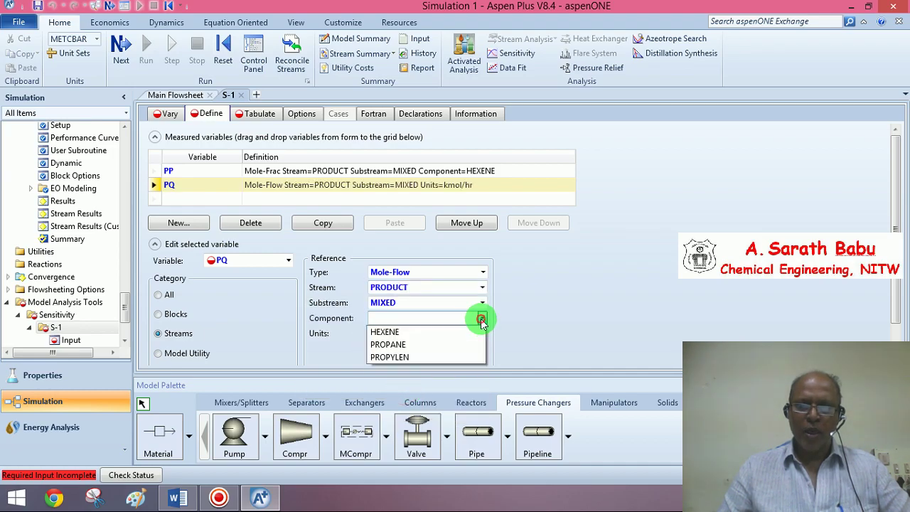
{"action": "left_click", "coordinate": [423, 331]}
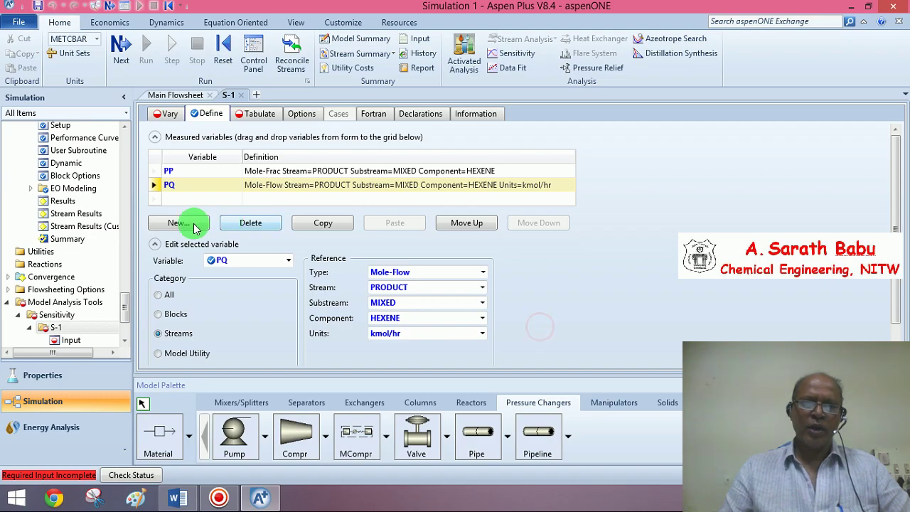
- Check the exercise questions in Word, return to Aspen Plus and add a third measured variable named FR
{"action": "left_click", "coordinate": [184, 502]}
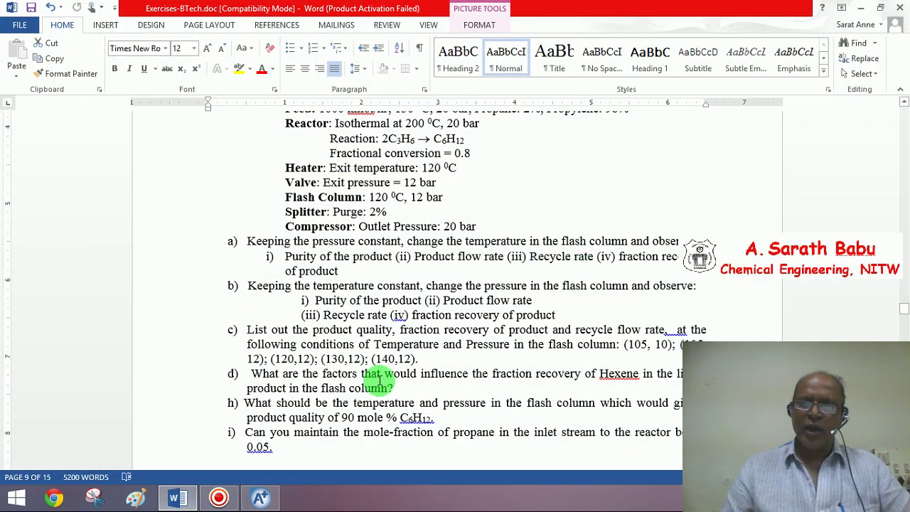
{"action": "left_click", "coordinate": [260, 498]}
{"action": "left_click", "coordinate": [169, 201]}
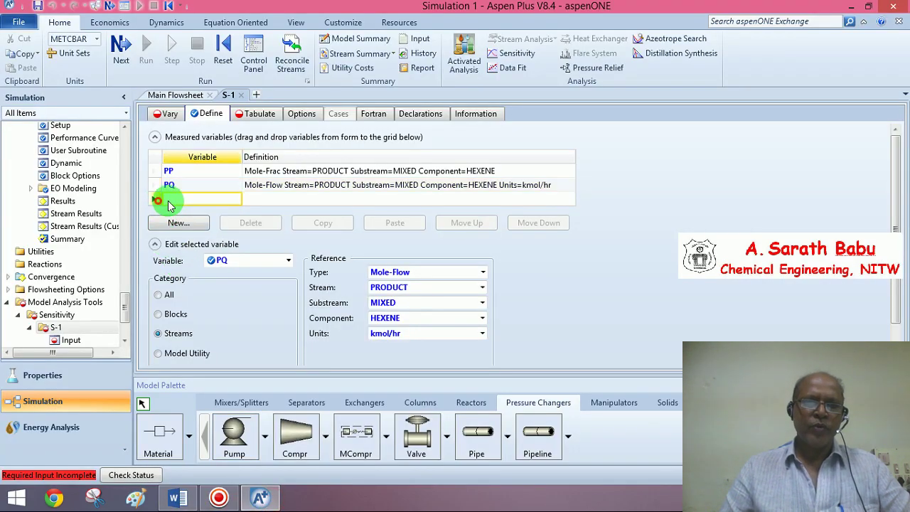
{"action": "type", "text": "FR"}
{"action": "key", "text": "Return"}
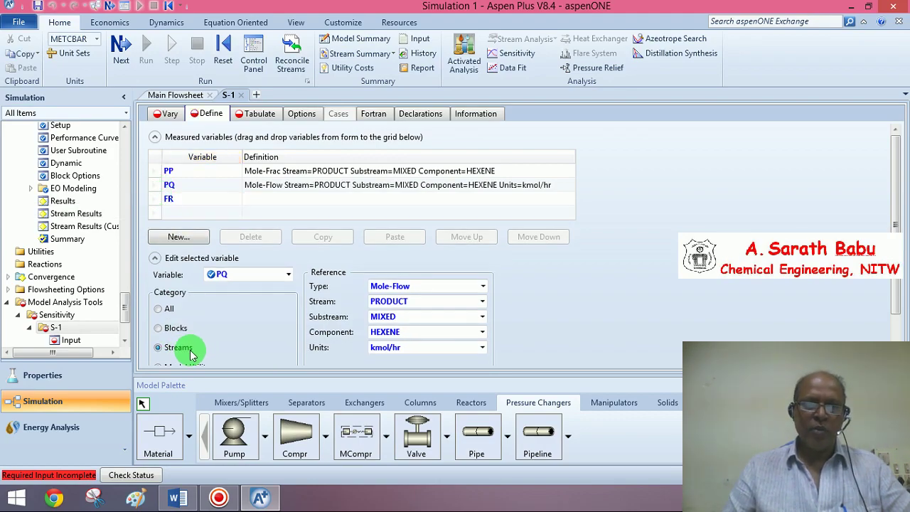
- Select the FR measured variable and make it a stream variable of type Mole-Flow
{"action": "left_click", "coordinate": [160, 199]}
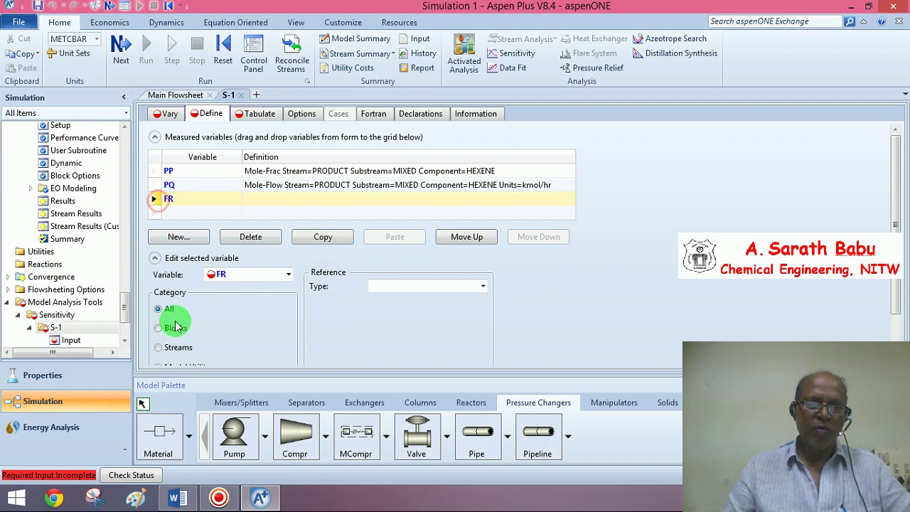
{"action": "scroll", "coordinate": [164, 341], "scroll_direction": "down", "scroll_amount": 2}
{"action": "left_click", "coordinate": [158, 295]}
{"action": "left_click", "coordinate": [483, 235]}
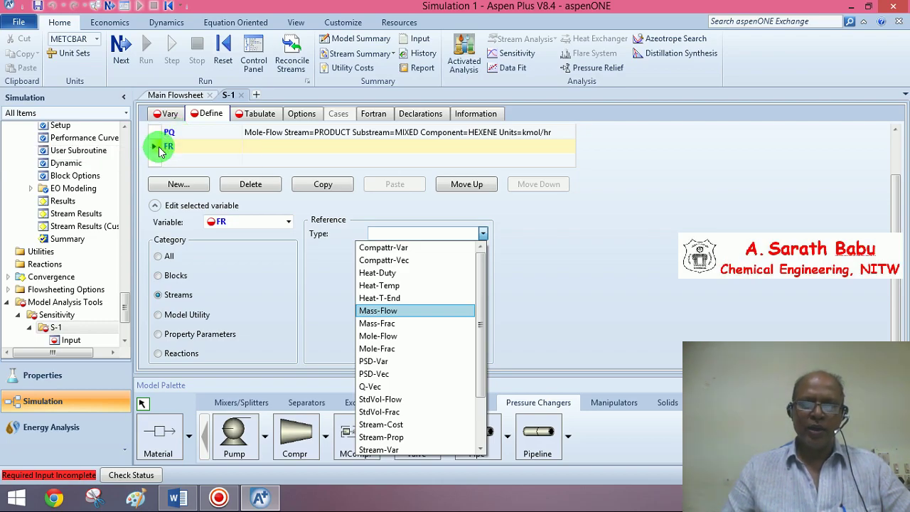
{"action": "left_click", "coordinate": [394, 337]}
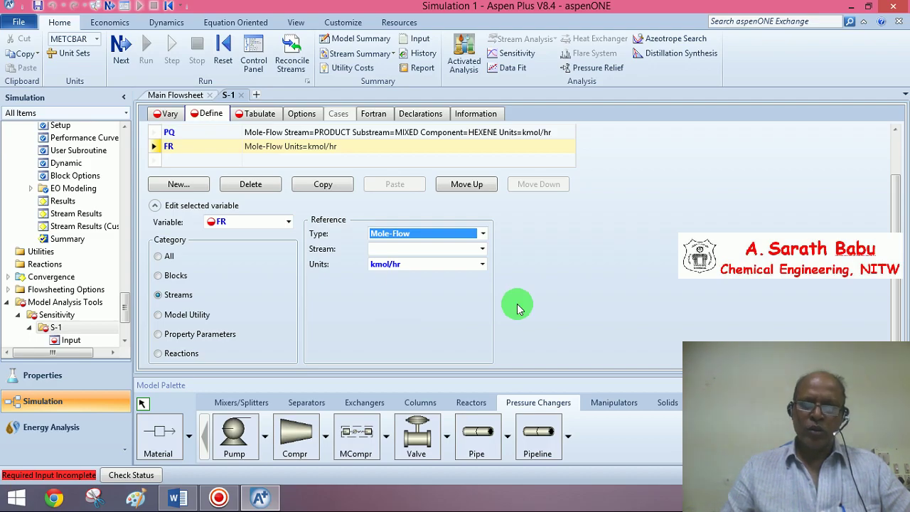
- Check the main flowsheet and the exercise questions in Word for the stream FR needs, and return to the S-1 definitions in Aspen Plus
{"action": "left_click", "coordinate": [483, 248]}
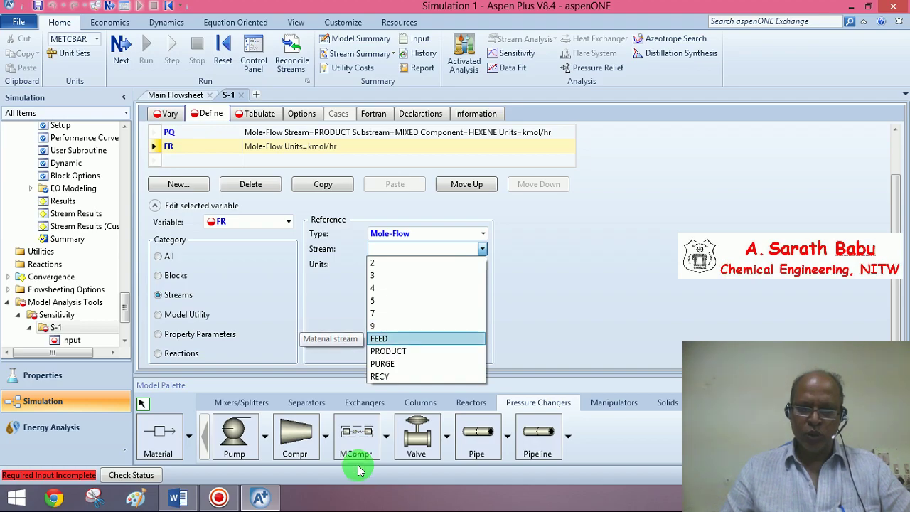
{"action": "left_click", "coordinate": [180, 97]}
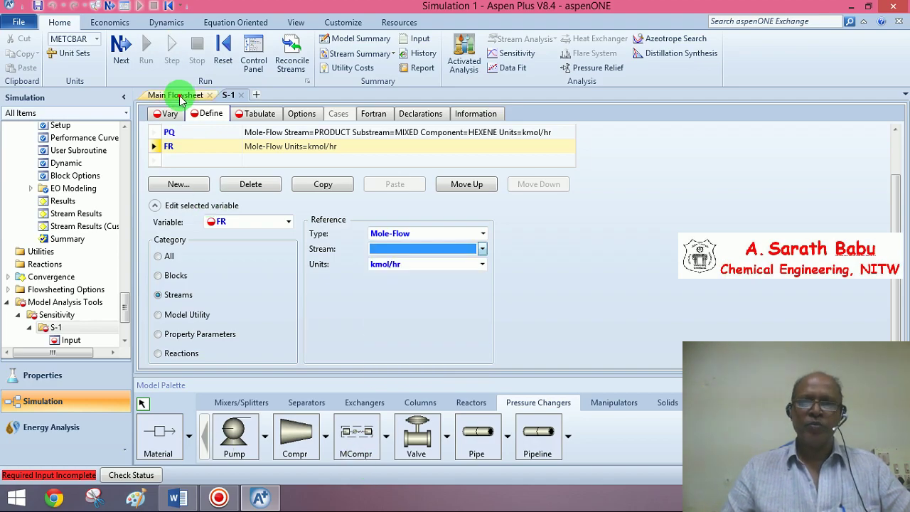
{"action": "left_click", "coordinate": [178, 96]}
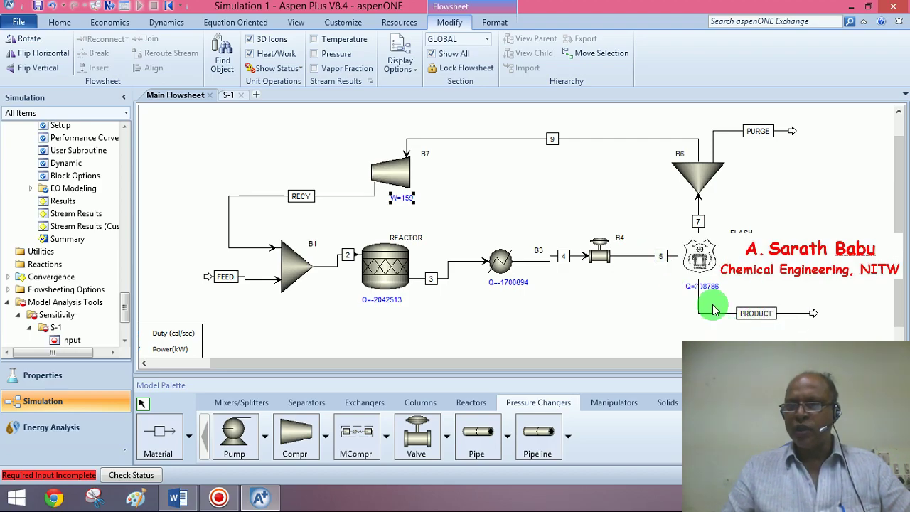
{"action": "left_click", "coordinate": [261, 502]}
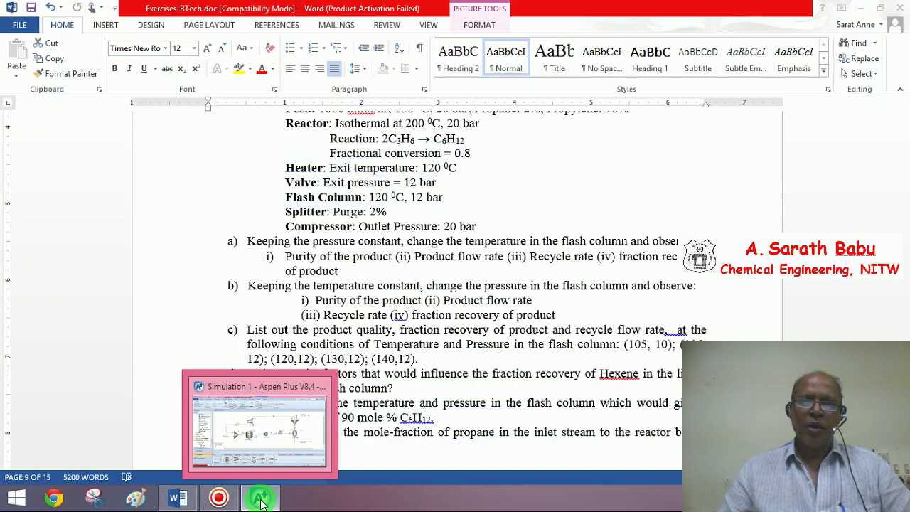
{"action": "left_click", "coordinate": [261, 502]}
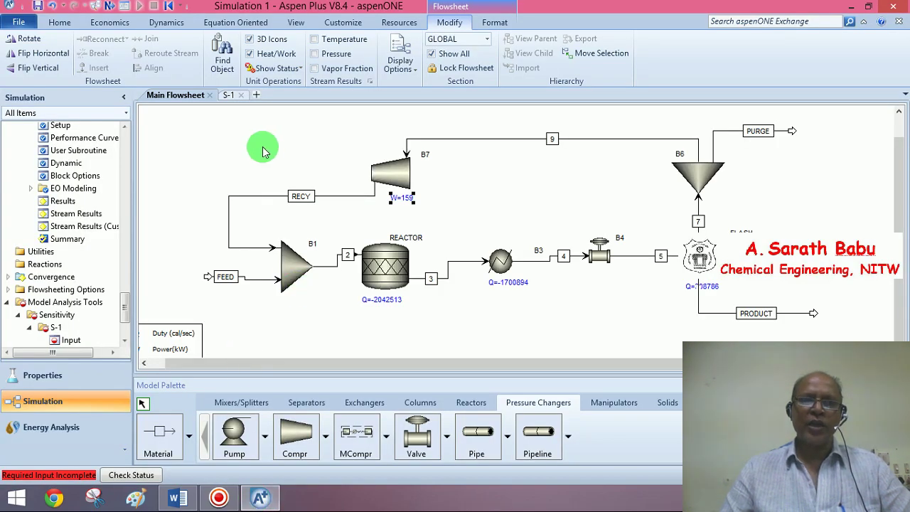
{"action": "left_click", "coordinate": [230, 97]}
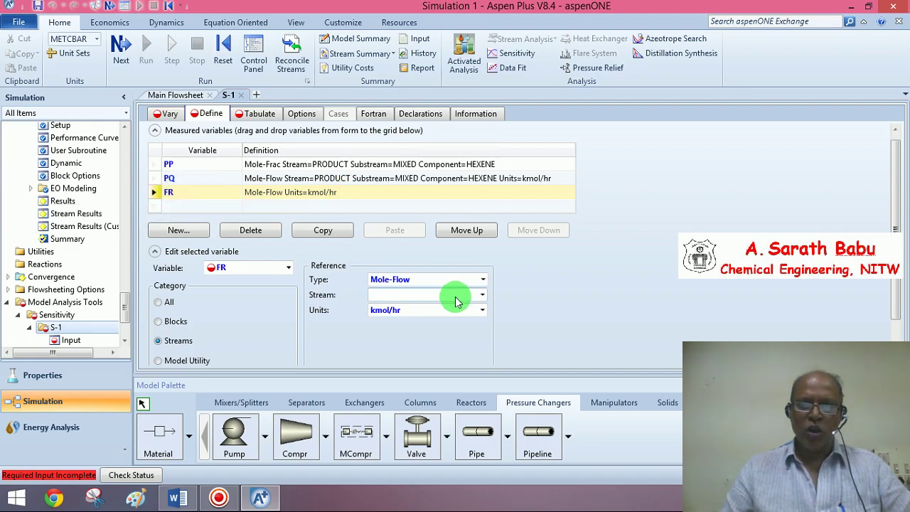
- Point the FR variable at component HEXENE in stream 5
{"action": "left_click", "coordinate": [483, 296]}
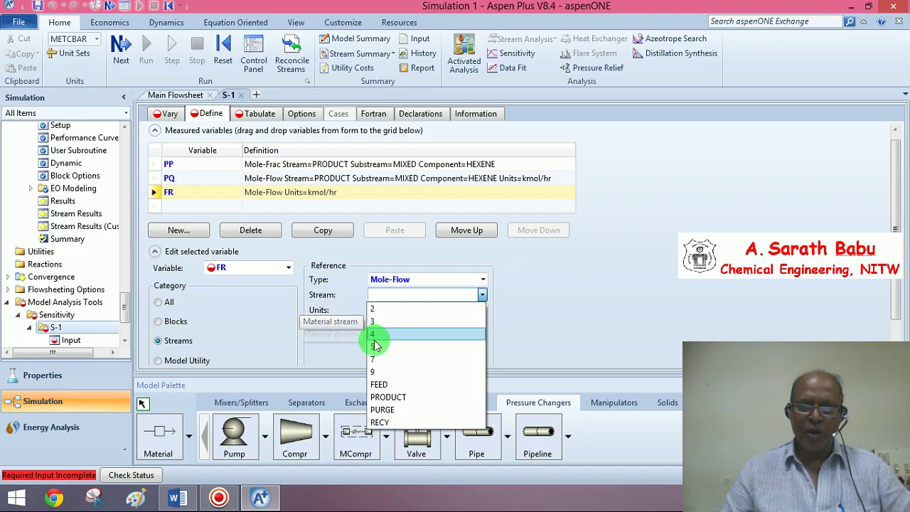
{"action": "left_click", "coordinate": [373, 347]}
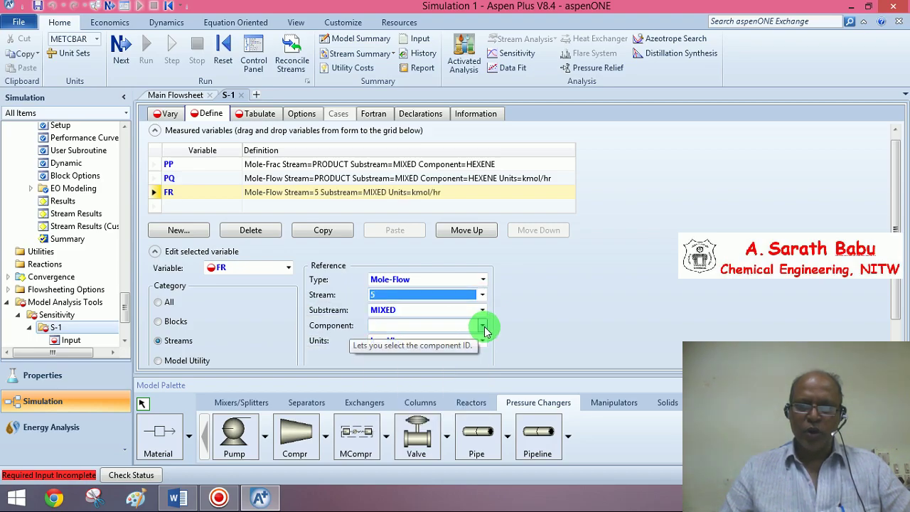
{"action": "left_click", "coordinate": [482, 326]}
{"action": "left_click", "coordinate": [399, 339]}
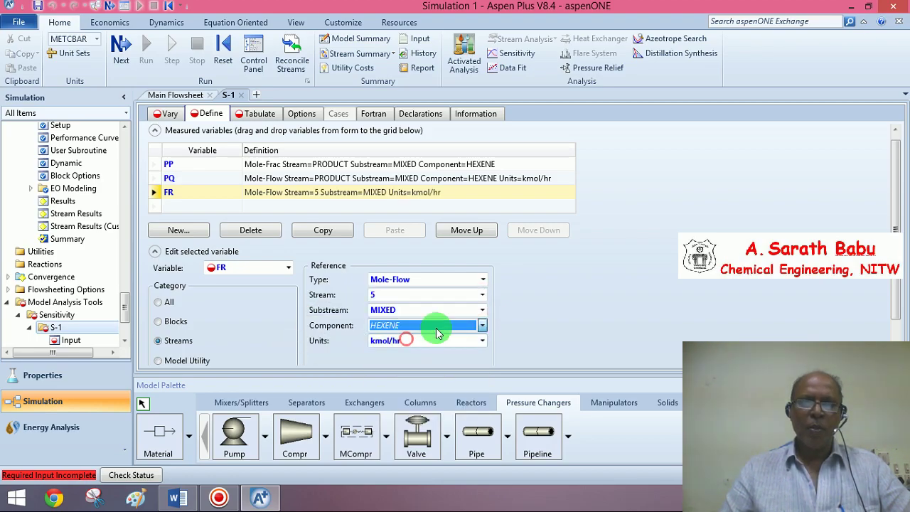
{"action": "left_click", "coordinate": [557, 314]}
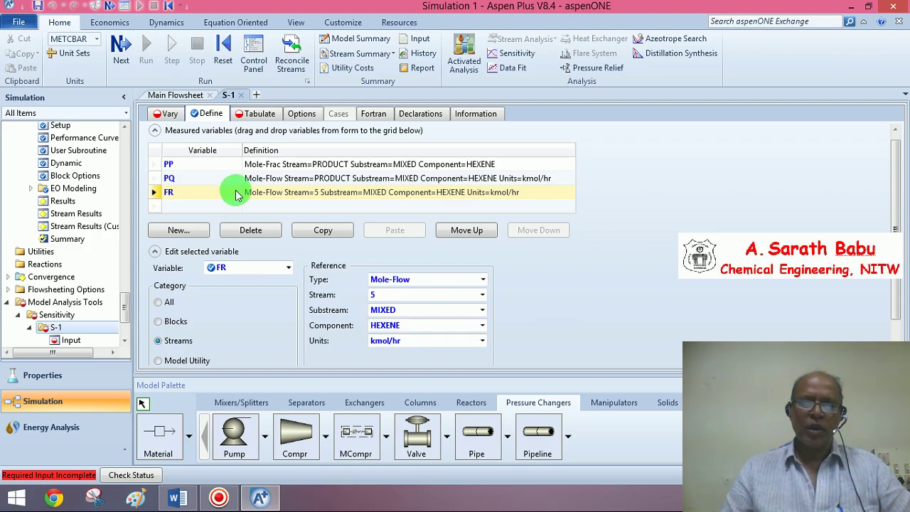
- Add a fourth measured variable named RR below FR and select it for editing
{"action": "left_click", "coordinate": [155, 206]}
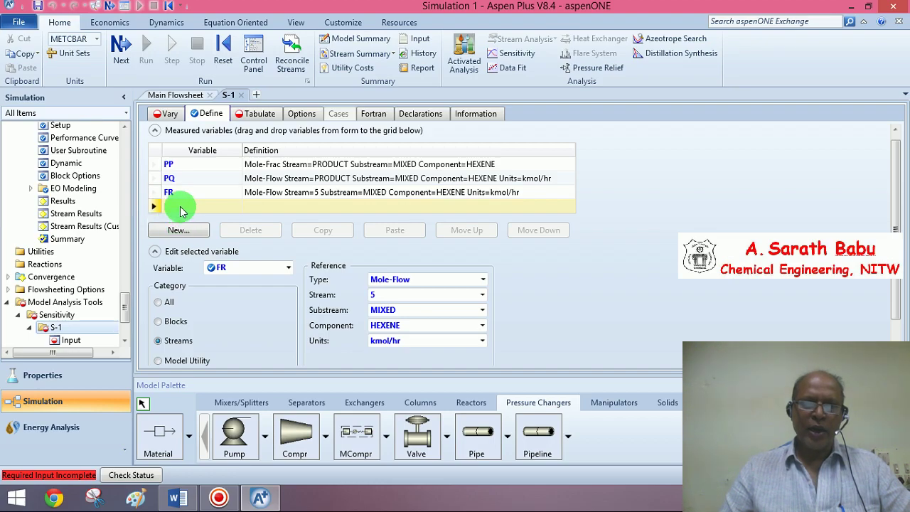
{"action": "left_click", "coordinate": [169, 207]}
{"action": "type", "text": "RR"}
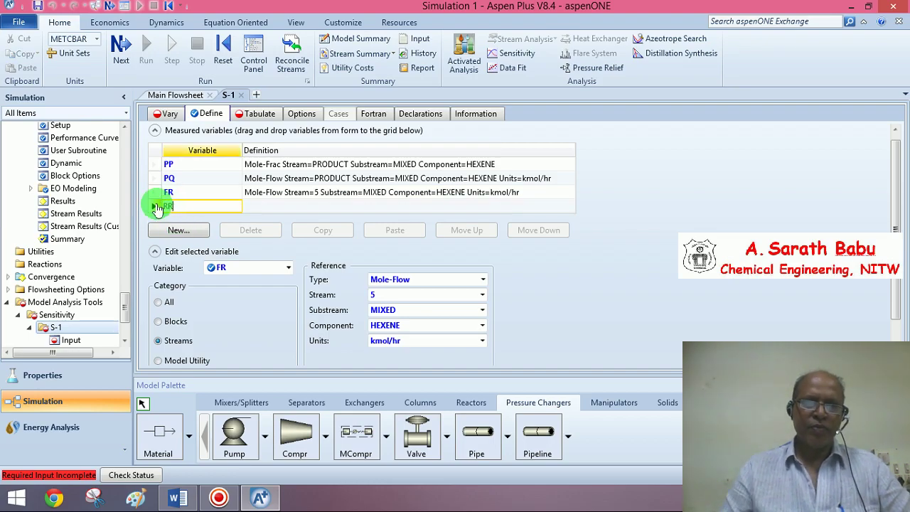
{"action": "key", "text": "Return"}
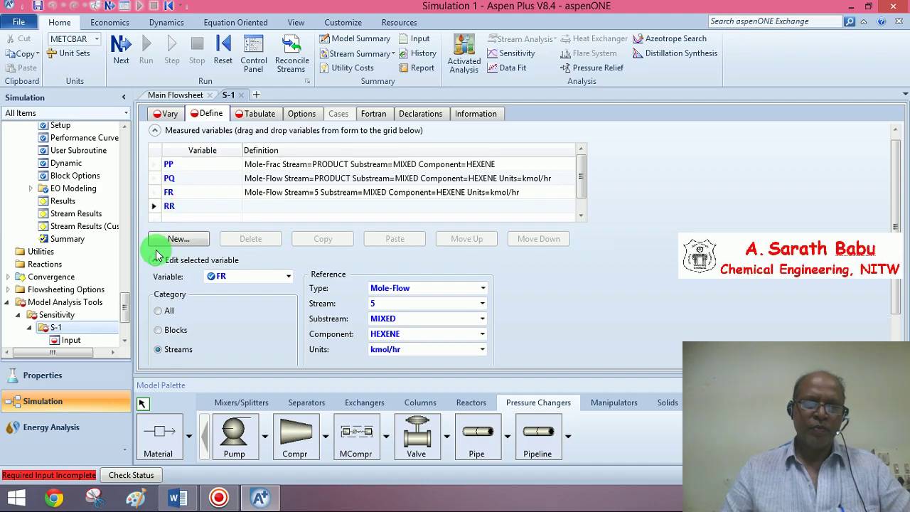
{"action": "left_click", "coordinate": [157, 206]}
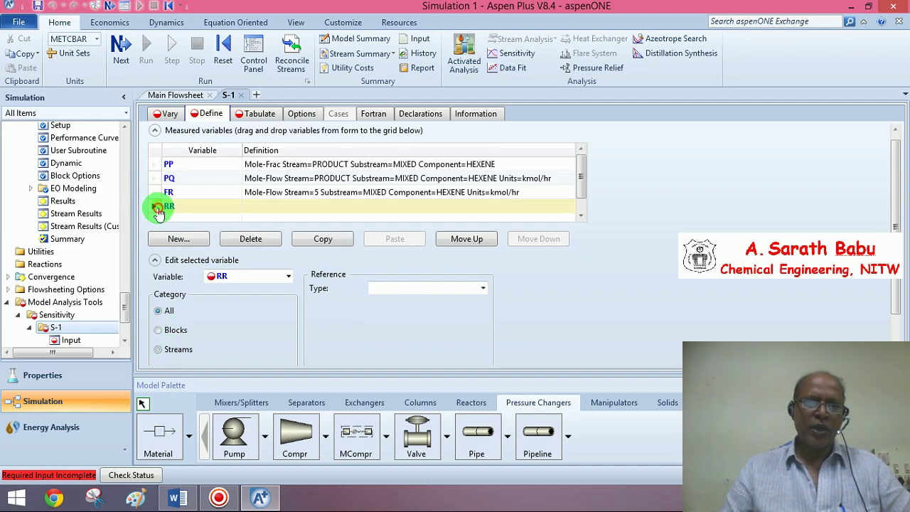
- Define RR as a stream variable of type Stream-Var reading MOLE-FLOW of the RECY stream
{"action": "left_click", "coordinate": [158, 350]}
{"action": "left_click", "coordinate": [484, 288]}
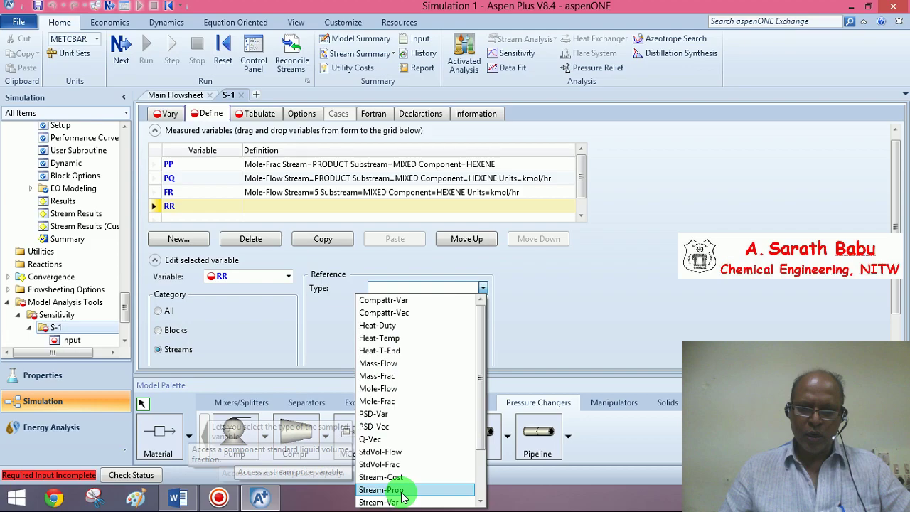
{"action": "scroll", "coordinate": [401, 489], "scroll_direction": "down", "scroll_amount": 2}
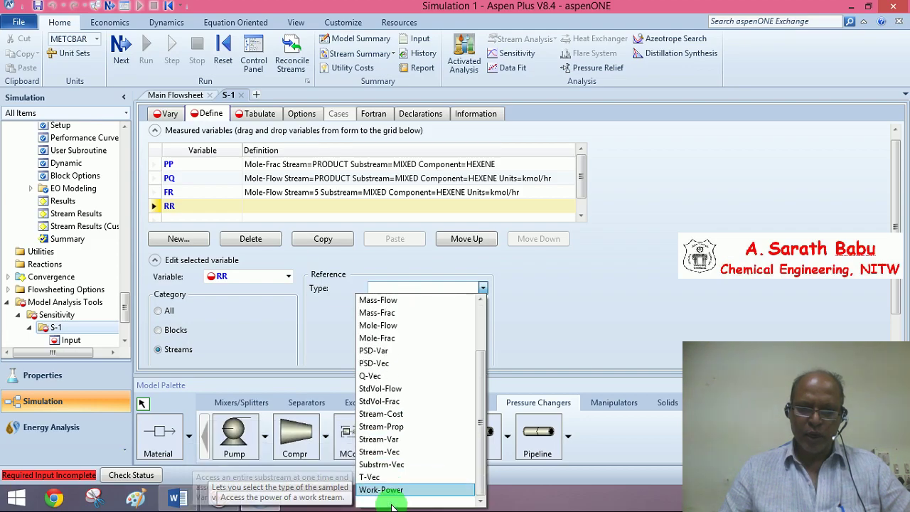
{"action": "left_click", "coordinate": [400, 443]}
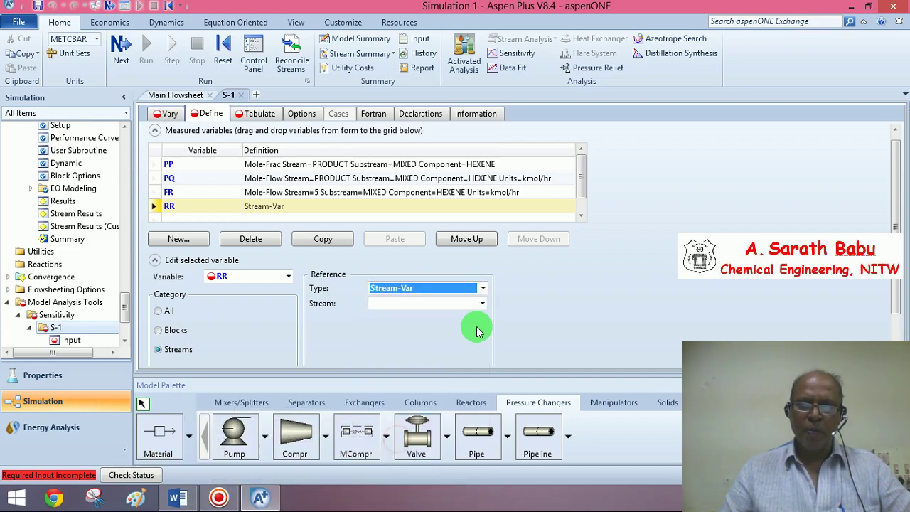
{"action": "left_click", "coordinate": [482, 304]}
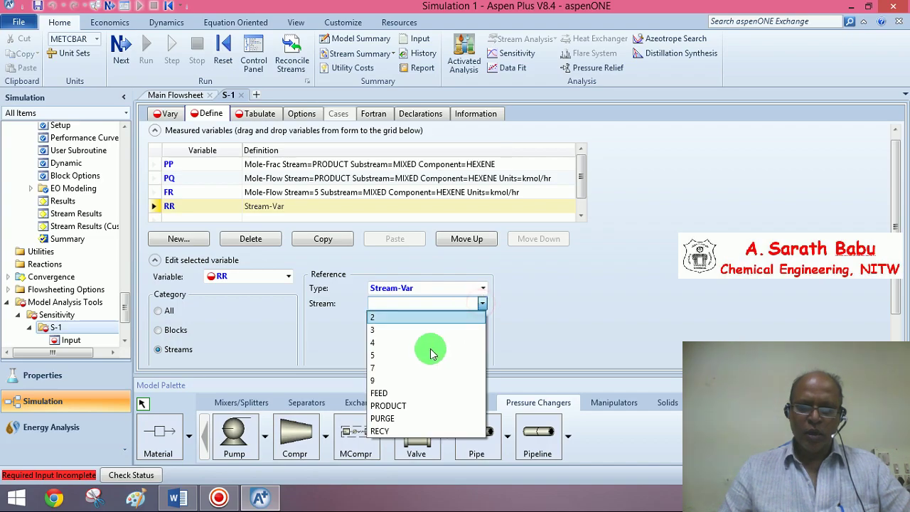
{"action": "left_click", "coordinate": [384, 431]}
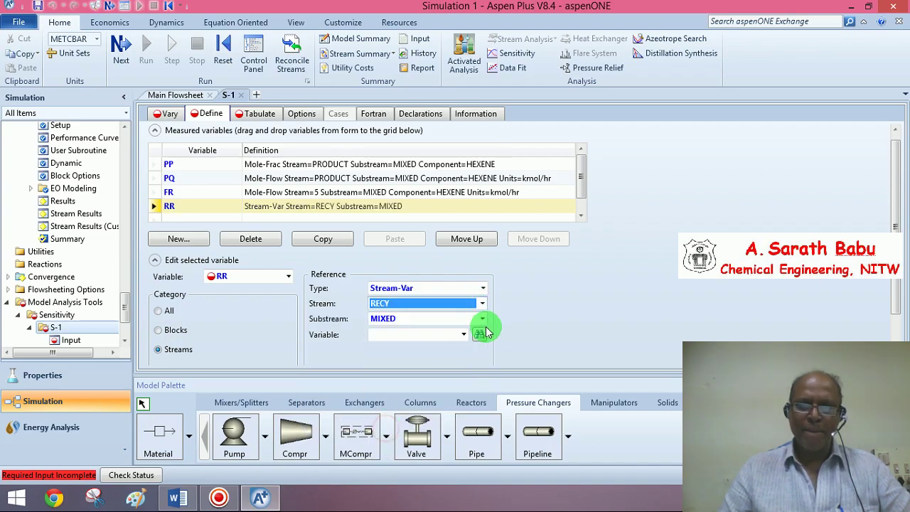
{"action": "left_click", "coordinate": [463, 335]}
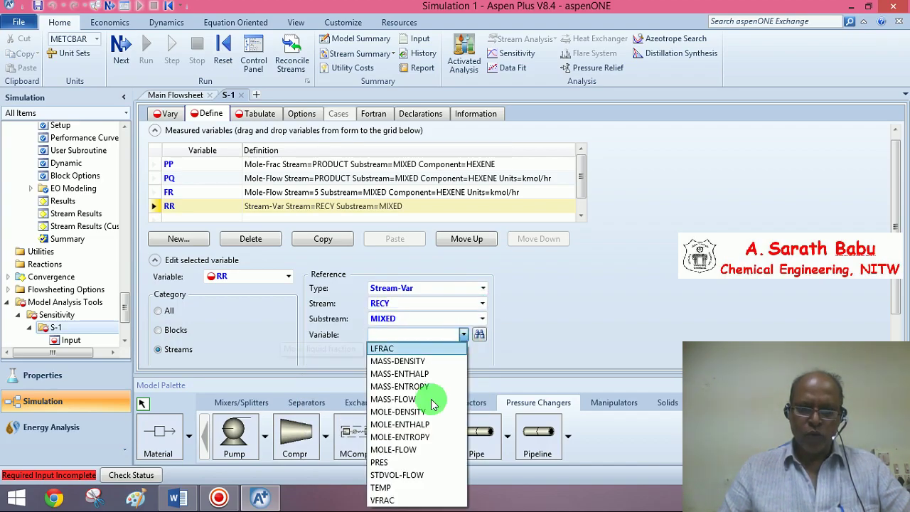
{"action": "left_click", "coordinate": [409, 448]}
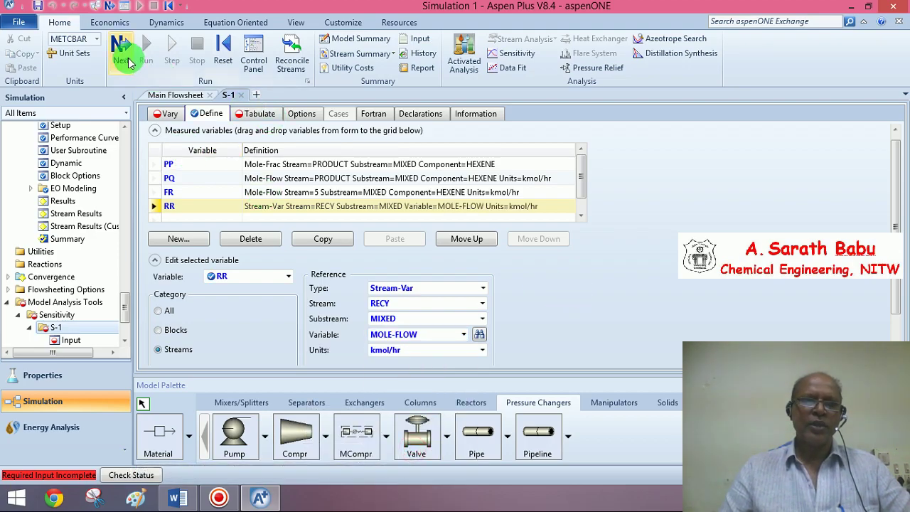
- Fill the sensitivity table automatically with all the defined measured variables
{"action": "left_click", "coordinate": [123, 53]}
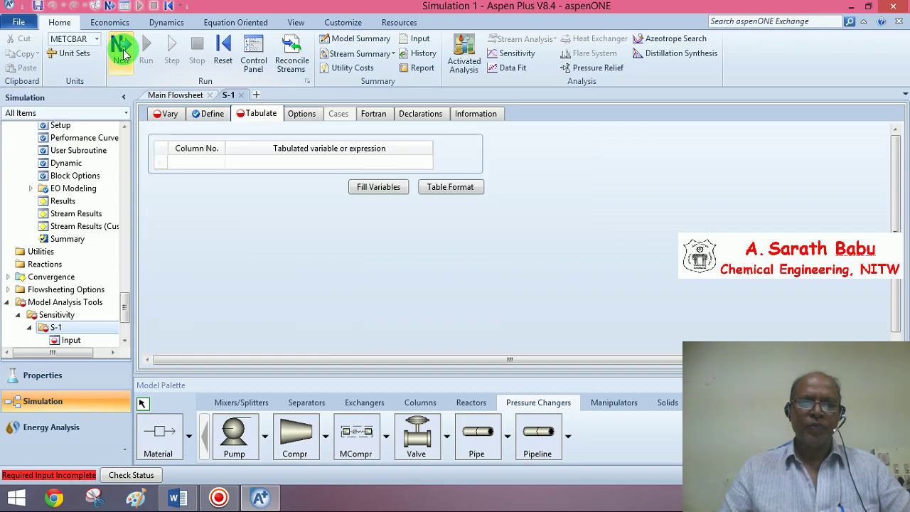
{"action": "left_click", "coordinate": [388, 190]}
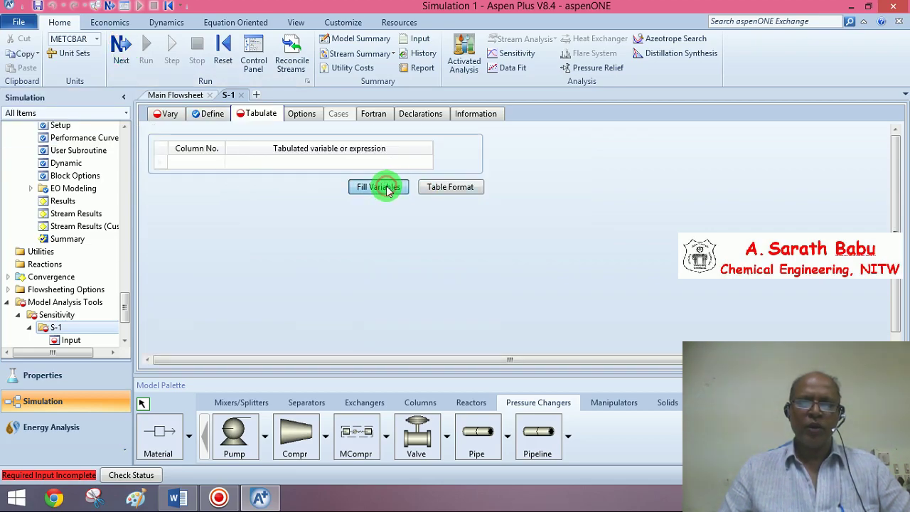
{"action": "left_click", "coordinate": [166, 115]}
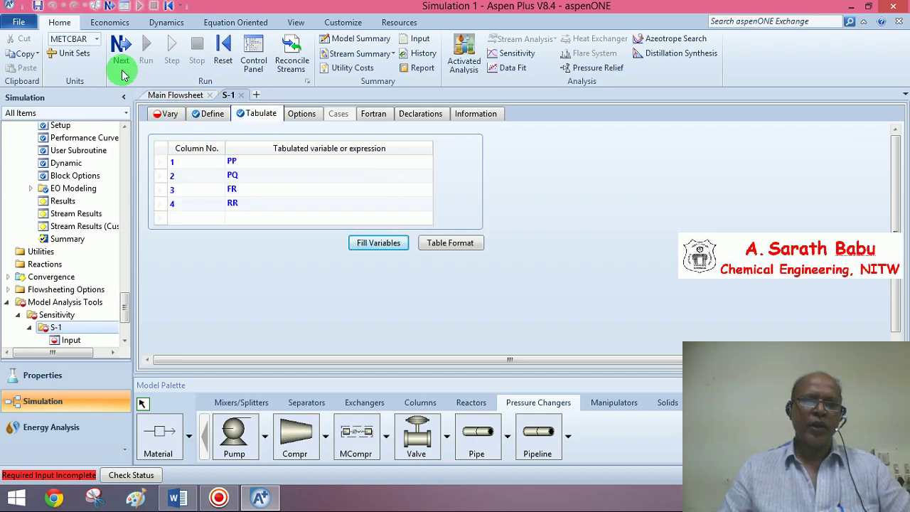
- Define the manipulated variable of sensitivity S-1 as a Block-Var reading TEMP of the FLASH block
{"action": "left_click", "coordinate": [121, 47]}
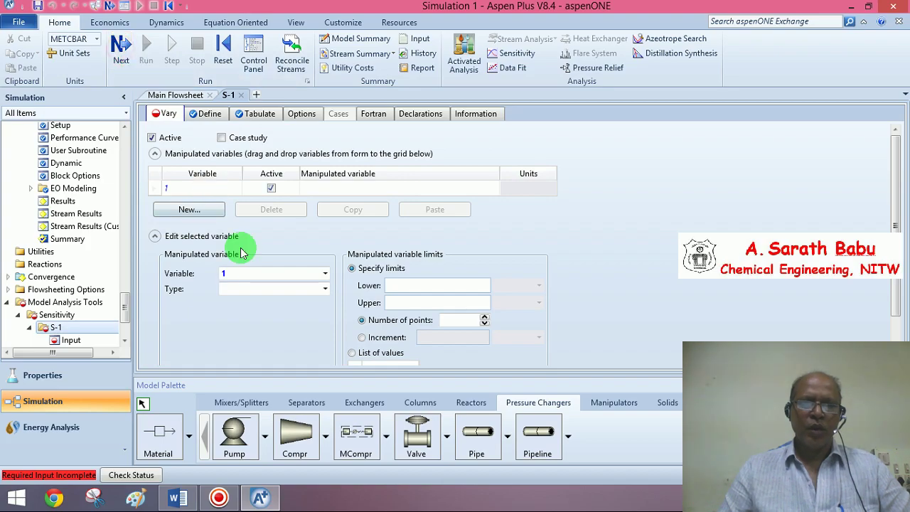
{"action": "left_click", "coordinate": [325, 290]}
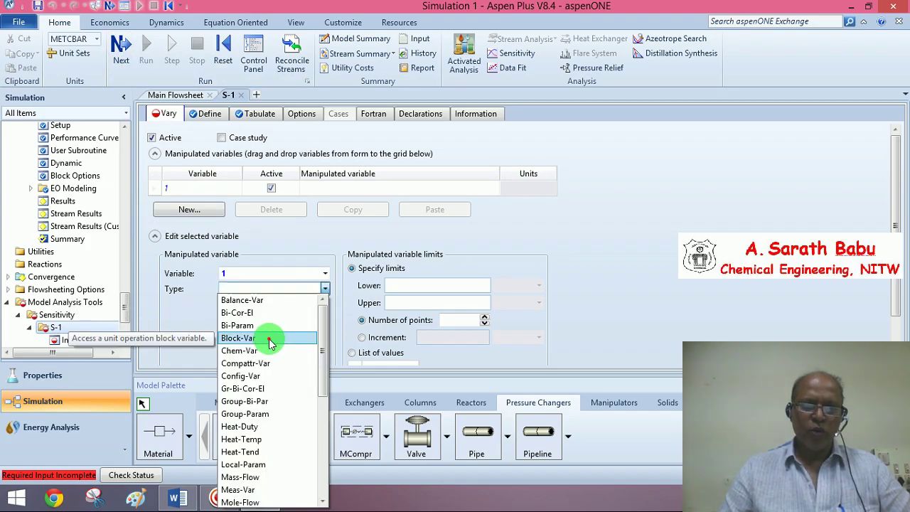
{"action": "left_click", "coordinate": [269, 338]}
{"action": "left_click", "coordinate": [325, 304]}
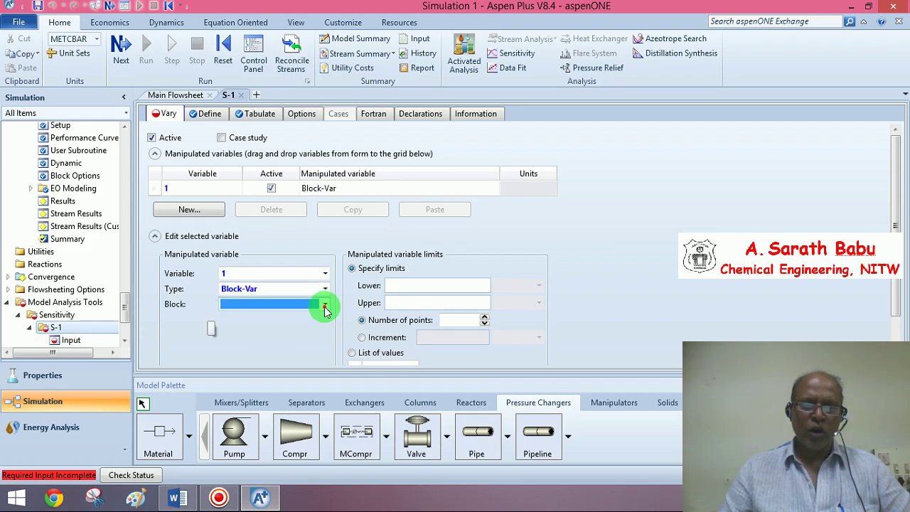
{"action": "left_click", "coordinate": [238, 381]}
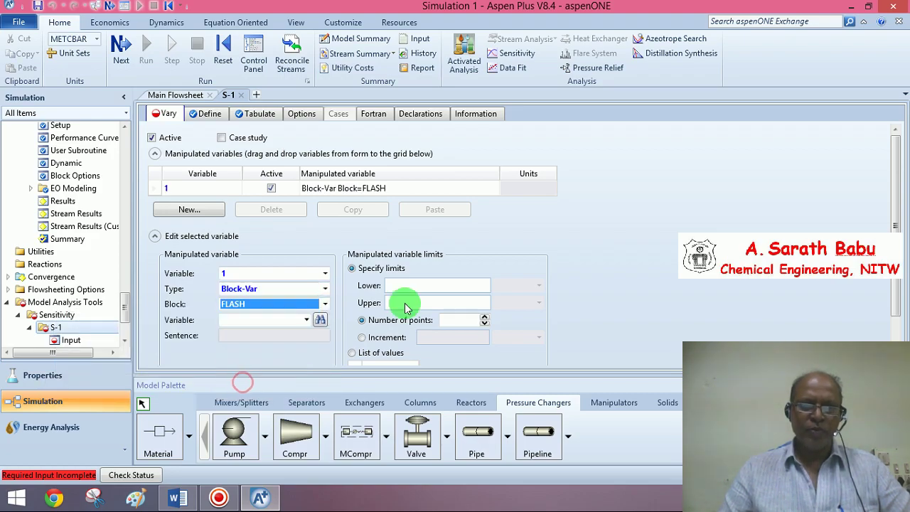
{"action": "left_click", "coordinate": [305, 324]}
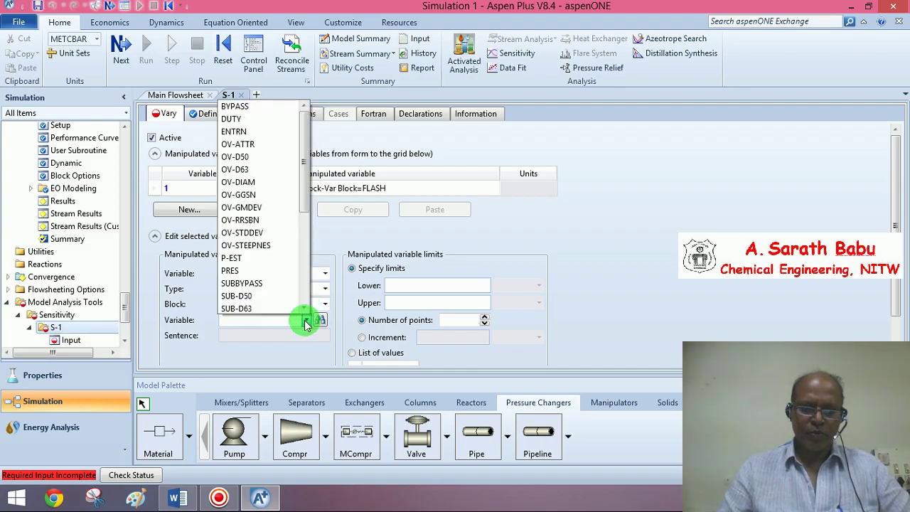
{"action": "scroll", "coordinate": [306, 320], "scroll_direction": "down", "scroll_amount": 4}
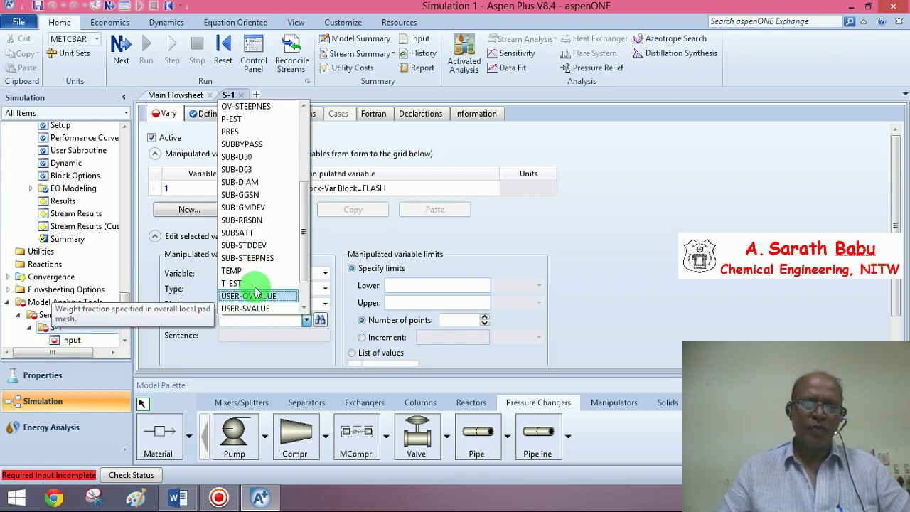
{"action": "left_click", "coordinate": [252, 273]}
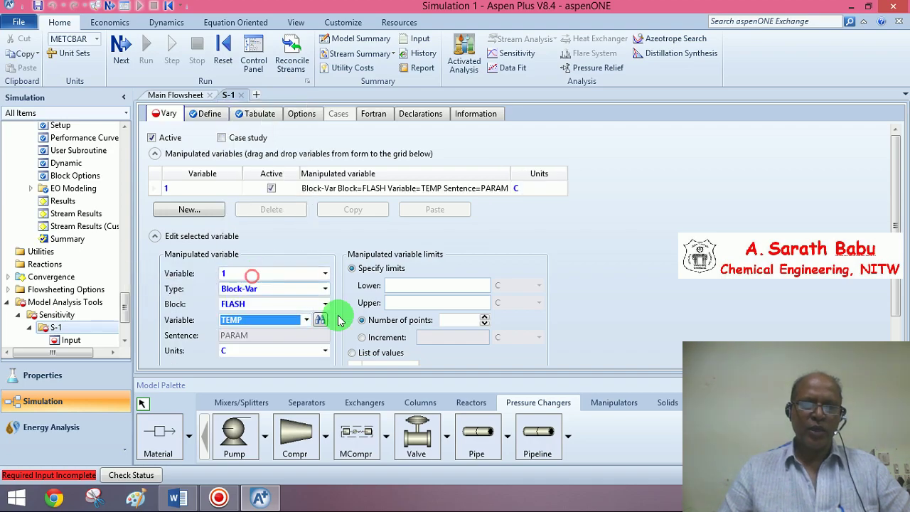
- Set the flash temperature limits to a lower value of 105 C and an upper value of 140 C, with an increment of 5 C
{"action": "left_click", "coordinate": [401, 285]}
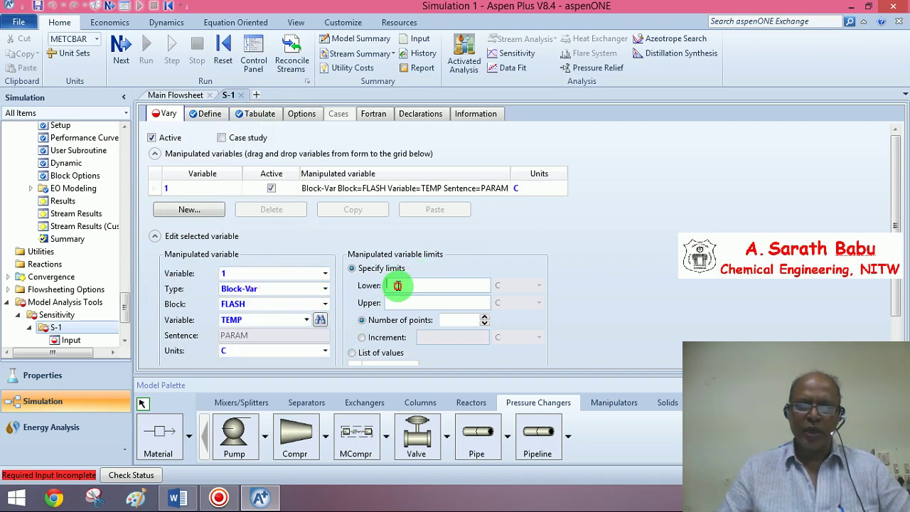
{"action": "type", "text": "105"}
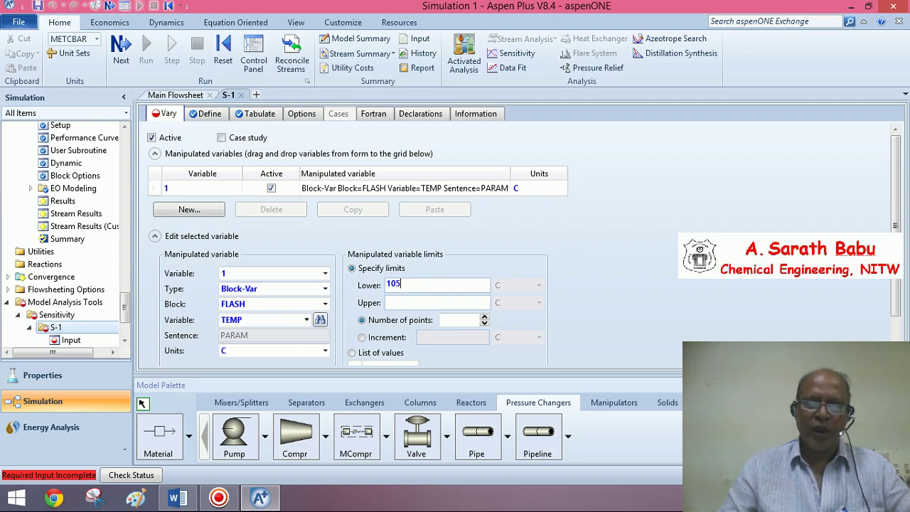
{"action": "left_click", "coordinate": [391, 302]}
{"action": "type", "text": "140"}
{"action": "left_click", "coordinate": [430, 339]}
{"action": "left_click", "coordinate": [362, 337]}
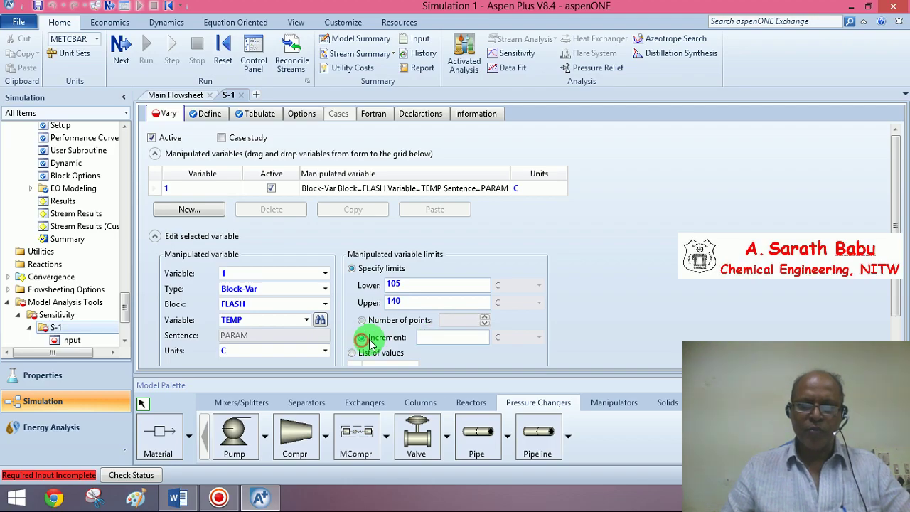
{"action": "left_click", "coordinate": [436, 336]}
{"action": "type", "text": "5"}
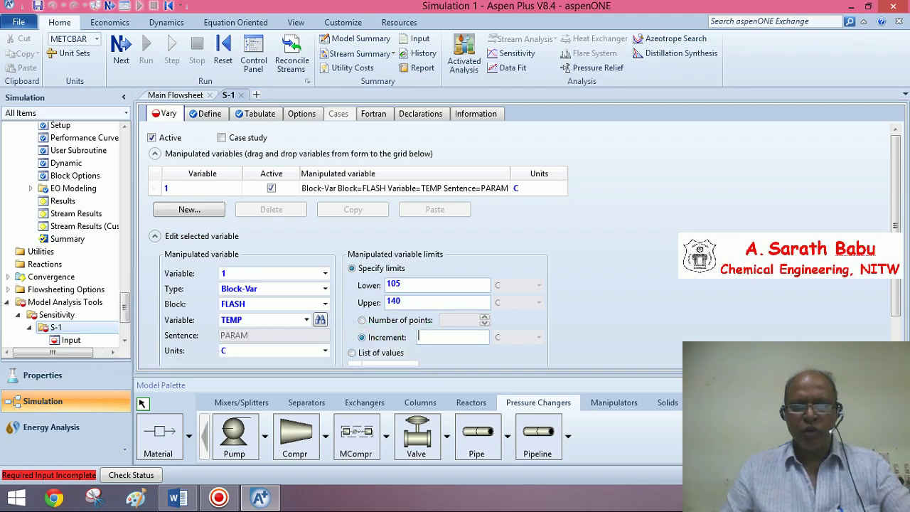
{"action": "key", "text": "Return"}
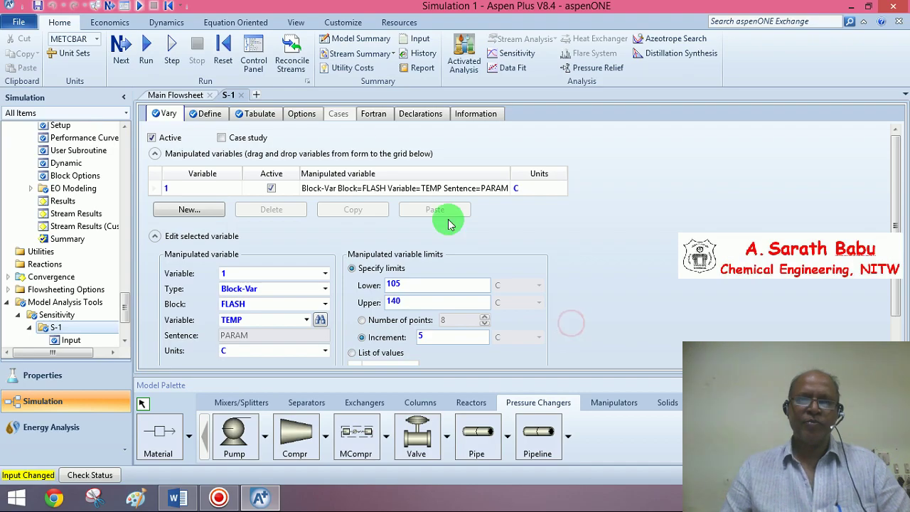
- Run the simulation with the temperature sensitivity and dismiss the economic analysis recommendation
{"action": "left_click", "coordinate": [122, 54]}
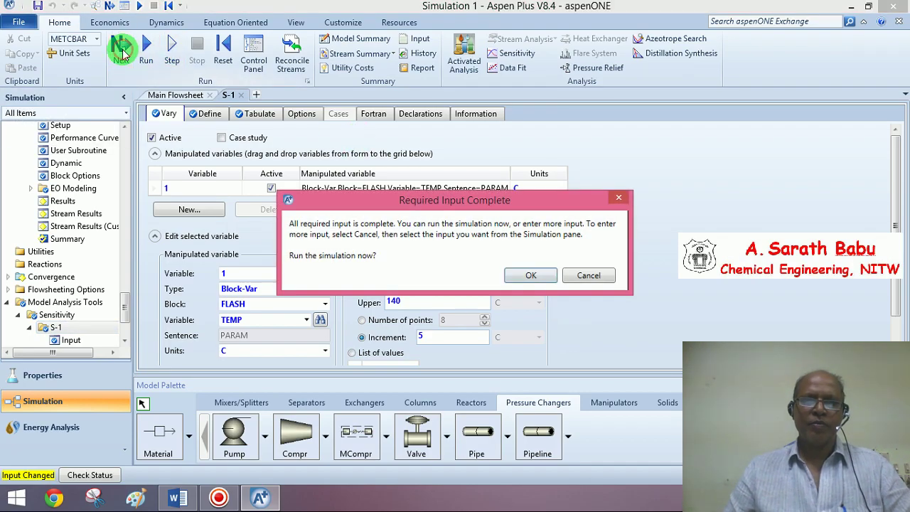
{"action": "left_click", "coordinate": [530, 276]}
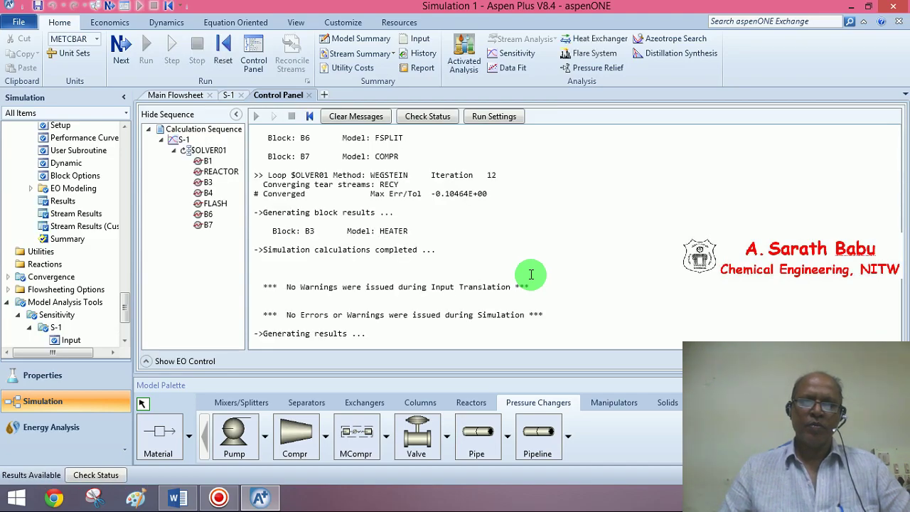
{"action": "left_click", "coordinate": [499, 270]}
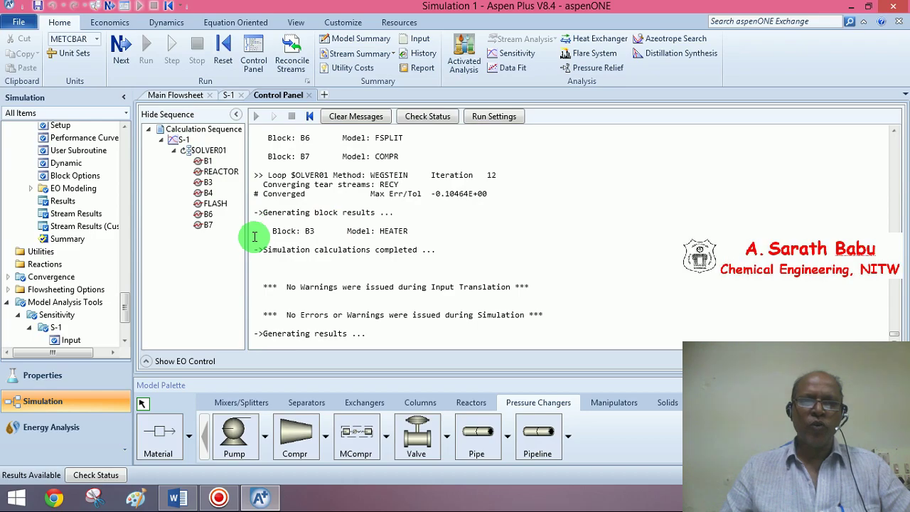
- Examine the S-1 sensitivity results table for how PP, PQ, FR and RR vary with flash temperature, and close it
{"action": "left_click", "coordinate": [178, 95]}
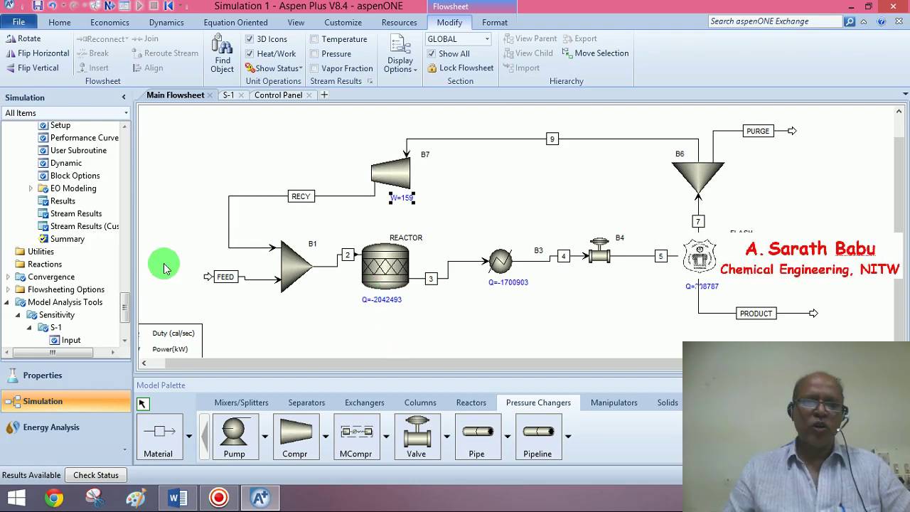
{"action": "scroll", "coordinate": [127, 313], "scroll_direction": "down", "scroll_amount": 3}
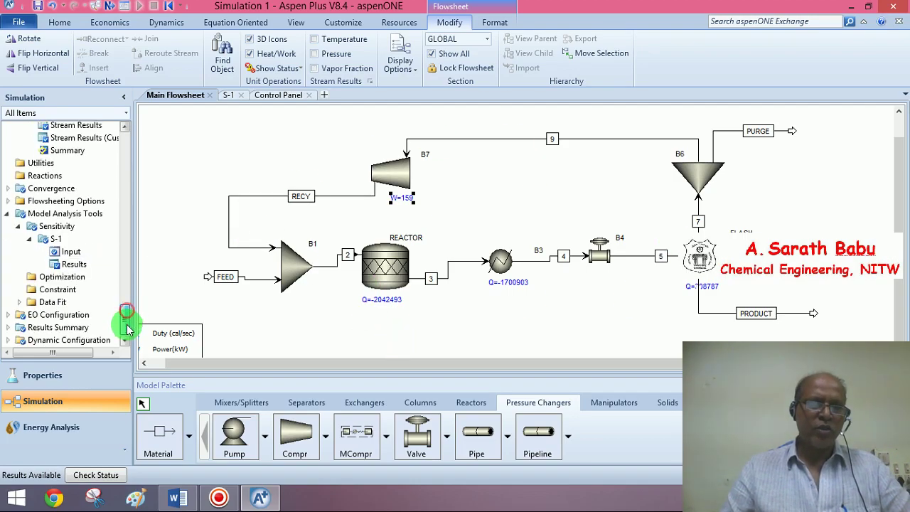
{"action": "left_click", "coordinate": [73, 264]}
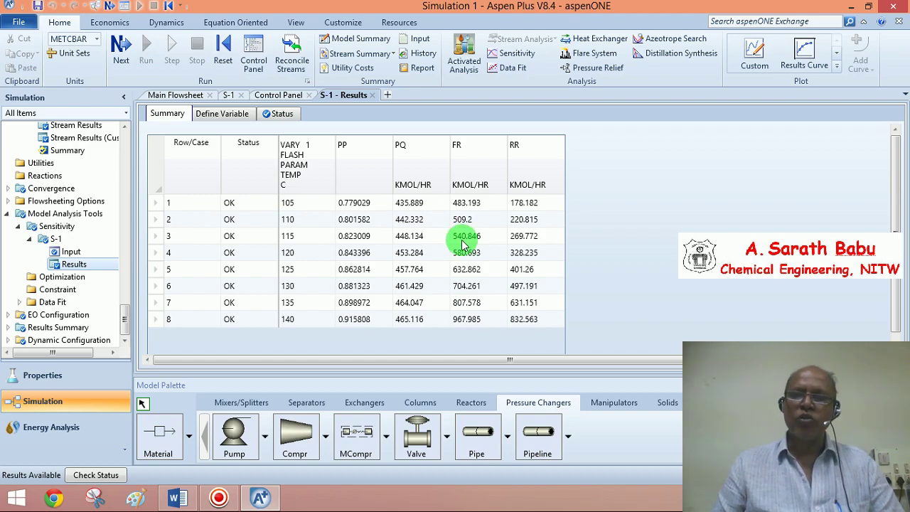
{"action": "left_click", "coordinate": [372, 95]}
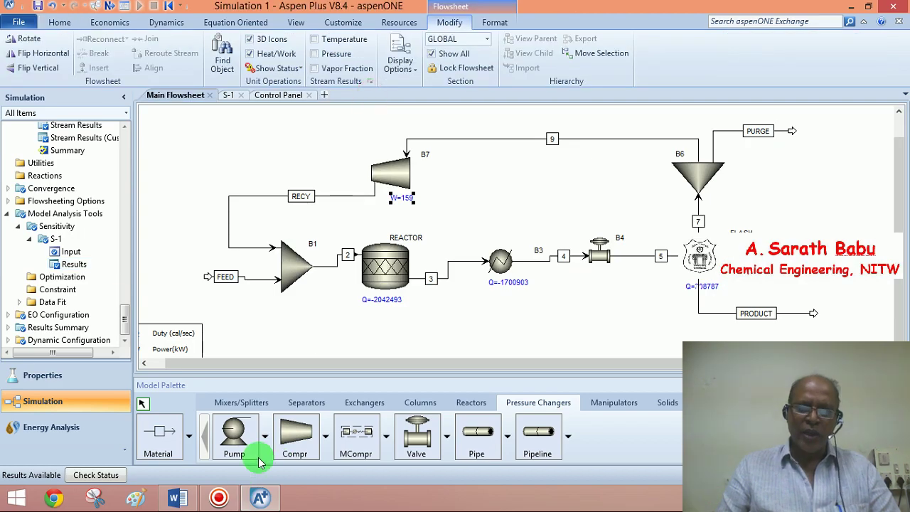
- Switch to the Word exercise document to read the parts about changing flash pressure, and return to Aspen Plus
{"action": "left_click", "coordinate": [182, 496]}
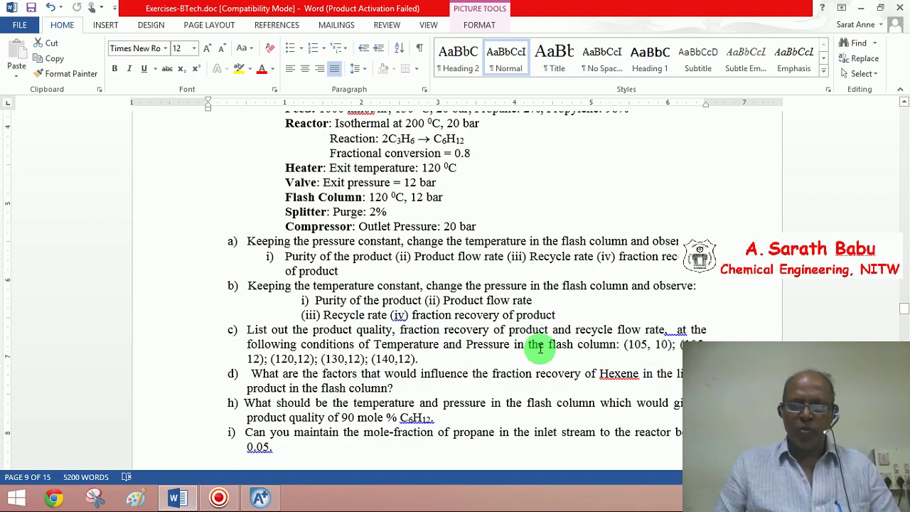
{"action": "left_click", "coordinate": [261, 500]}
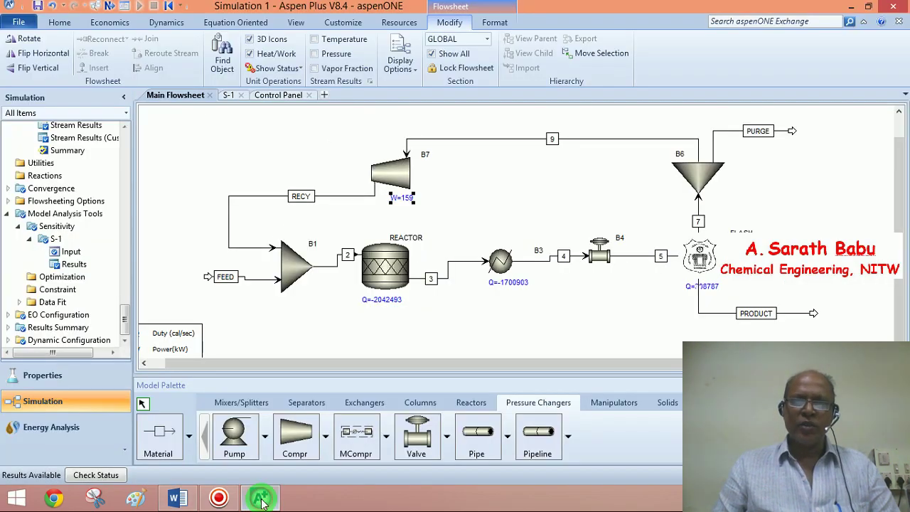
- Change the manipulated FLASH block variable in the S-1 sensitivity input to PRES
{"action": "left_click_drag", "start_coordinate": [123, 320], "coordinate": [130, 339]}
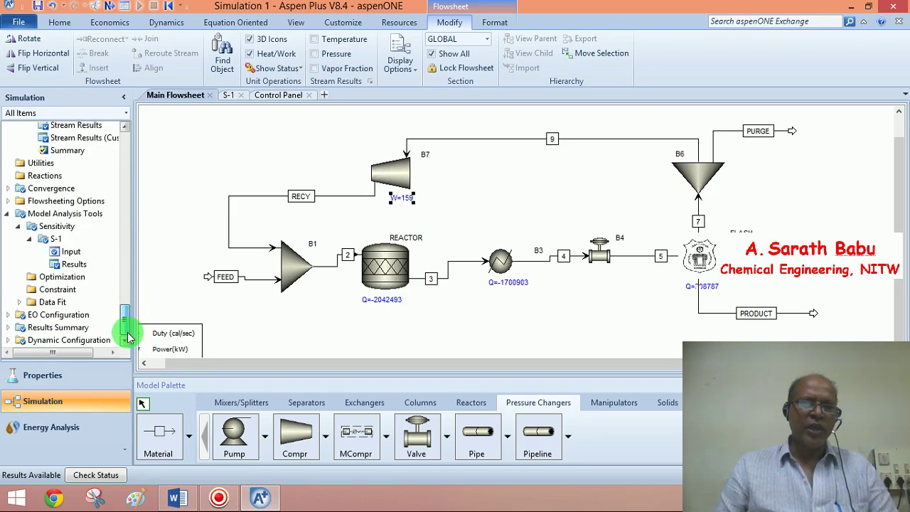
{"action": "left_click", "coordinate": [71, 252]}
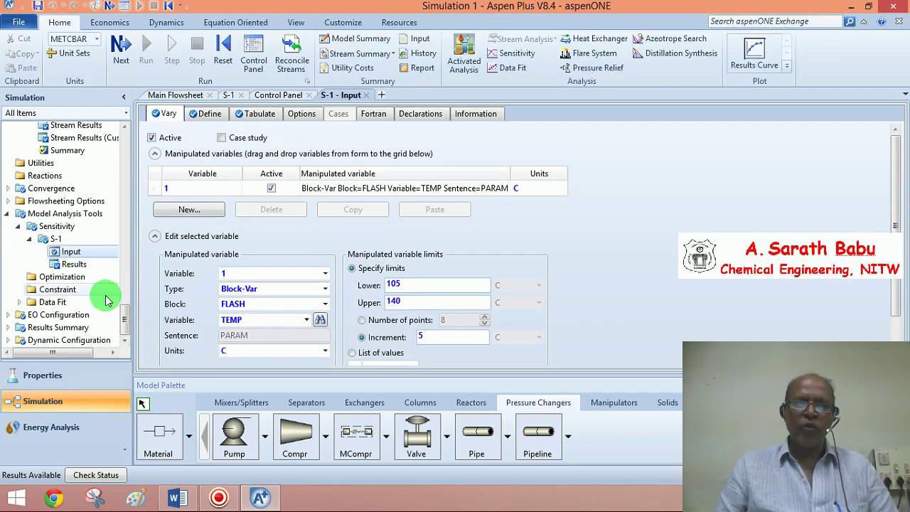
{"action": "left_click", "coordinate": [170, 116]}
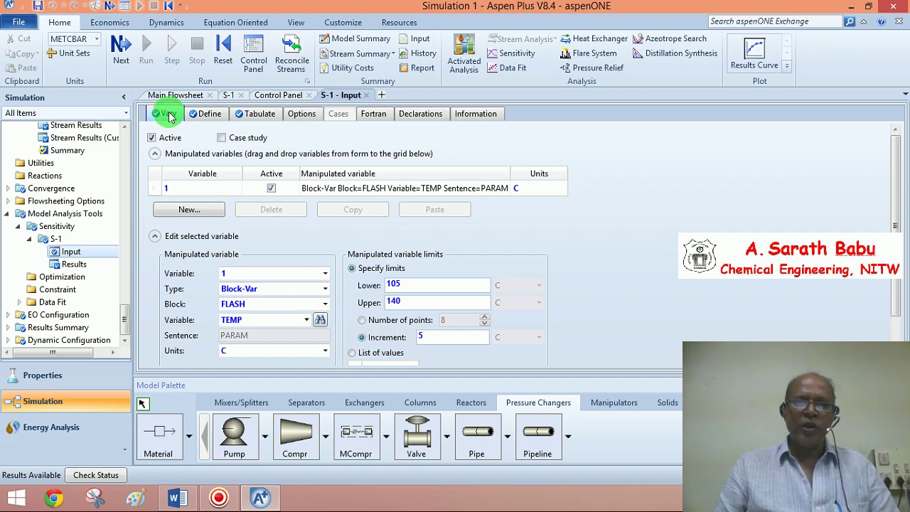
{"action": "left_click", "coordinate": [307, 321]}
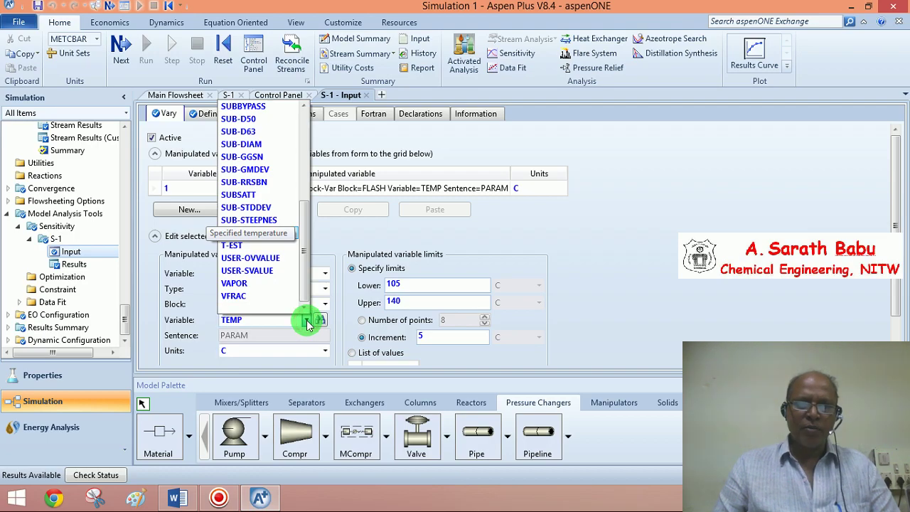
{"action": "scroll", "coordinate": [306, 321], "scroll_direction": "up", "scroll_amount": 1}
{"action": "scroll", "coordinate": [302, 307], "scroll_direction": "down", "scroll_amount": 1}
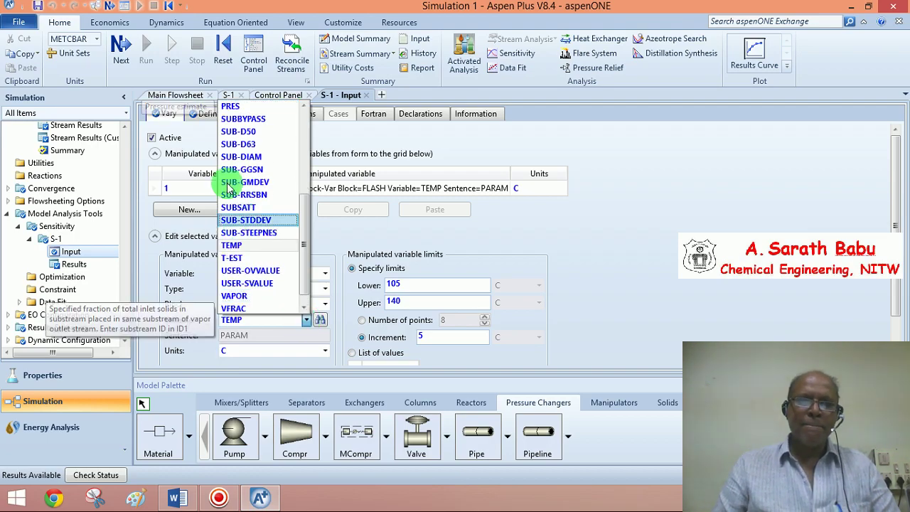
{"action": "left_click", "coordinate": [227, 107]}
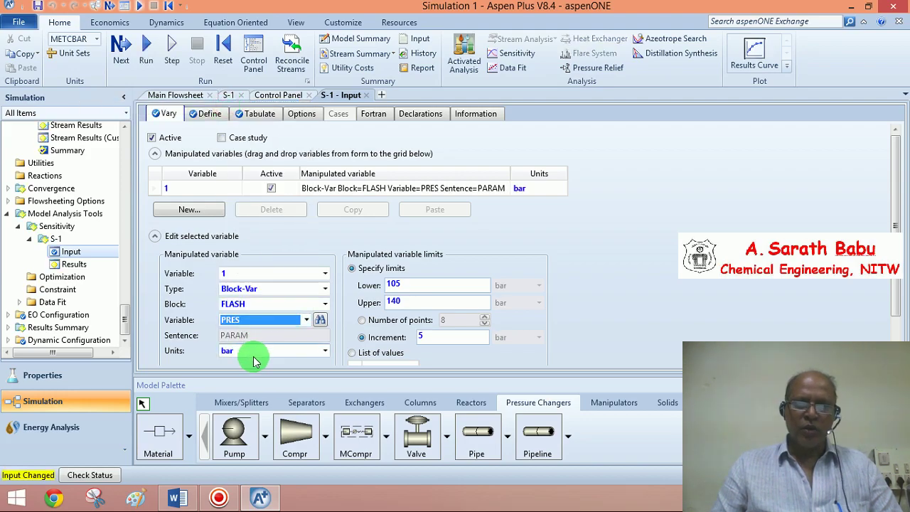
- Set the flash pressure limits to a lower value of 10 bar and an upper value of 12 bar, with an increment of 1 bar
{"action": "left_click", "coordinate": [422, 286]}
{"action": "key", "text": "BackSpace"}
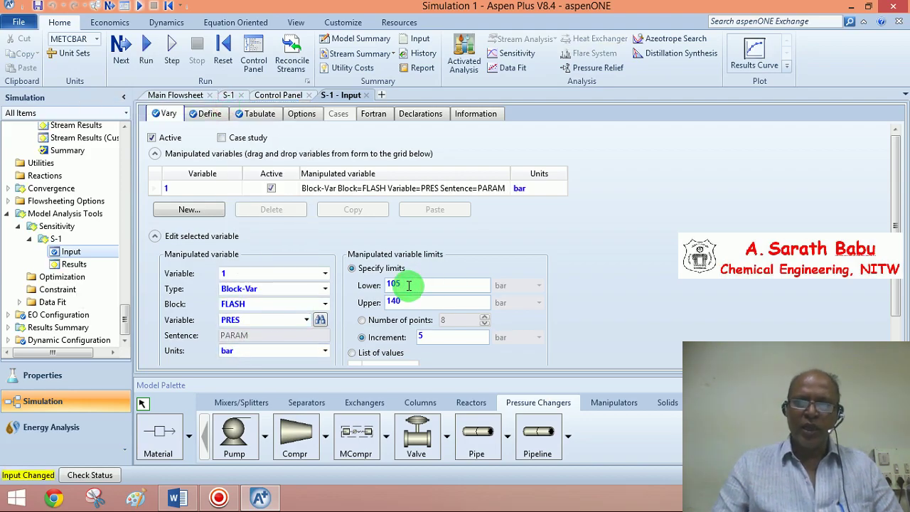
{"action": "double_click", "coordinate": [405, 301]}
{"action": "type", "text": "1"}
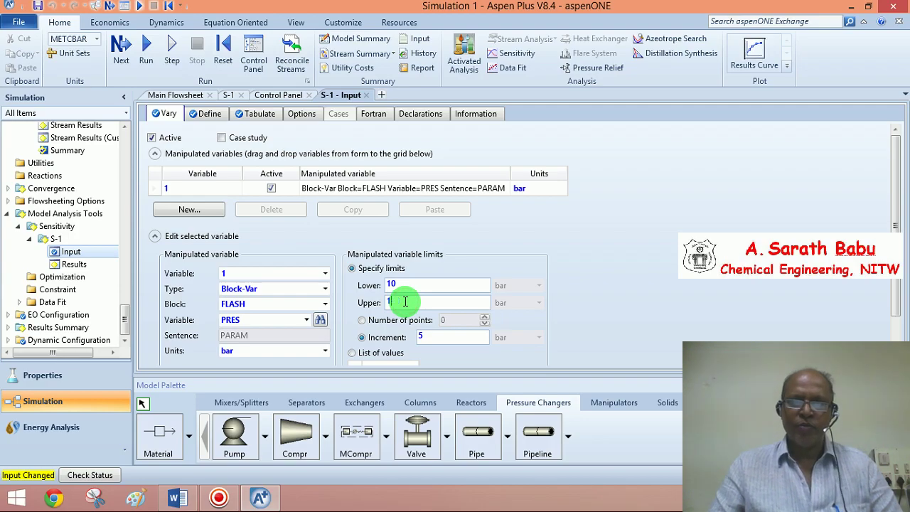
{"action": "type", "text": "2"}
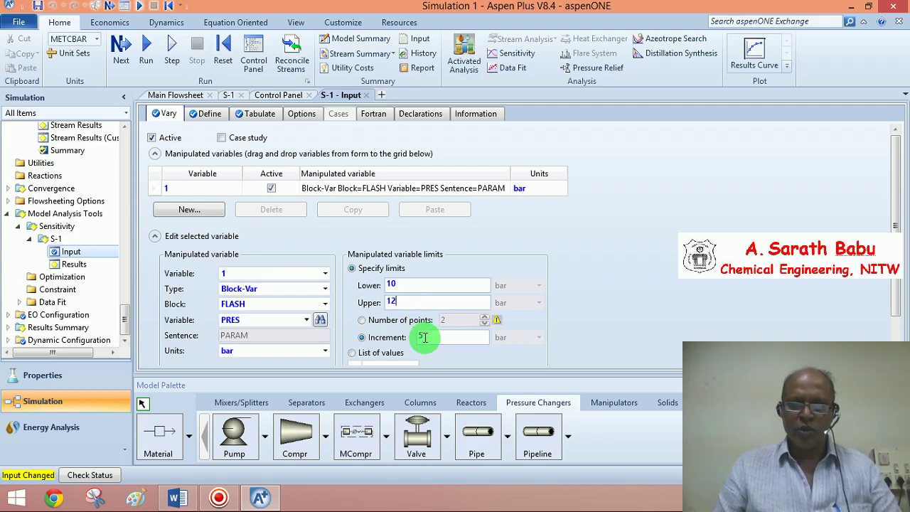
{"action": "double_click", "coordinate": [424, 337]}
{"action": "type", "text": "1"}
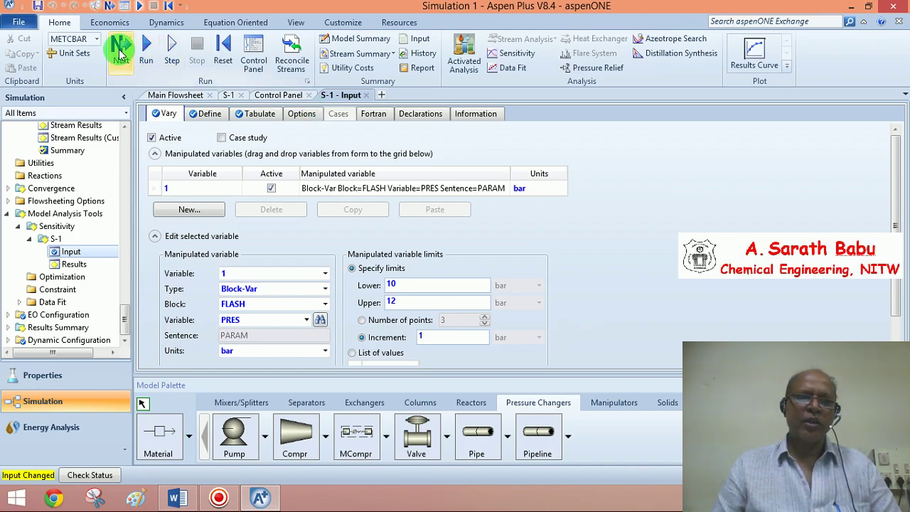
- Run the simulation with the pressure sensitivity and open the S-1 results table to review the pressure cases
{"action": "left_click", "coordinate": [119, 52]}
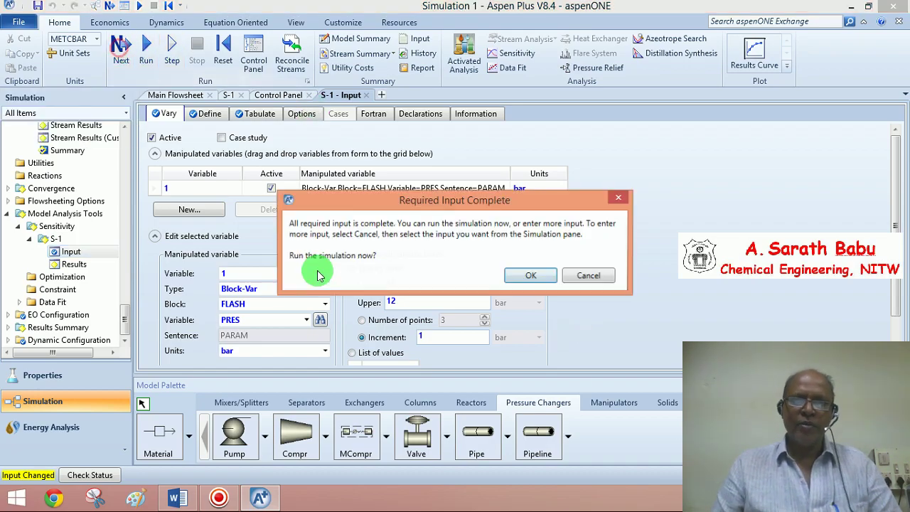
{"action": "left_click", "coordinate": [530, 275]}
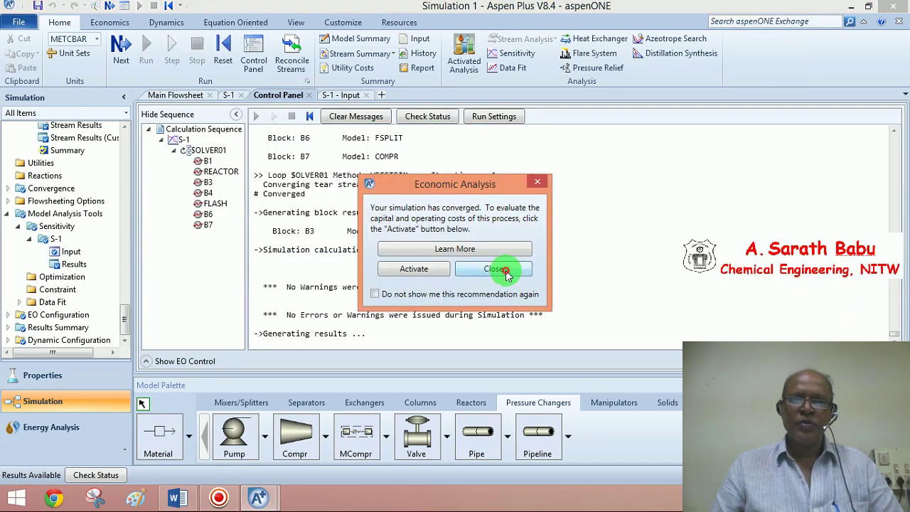
{"action": "left_click", "coordinate": [506, 270]}
{"action": "left_click", "coordinate": [74, 264]}
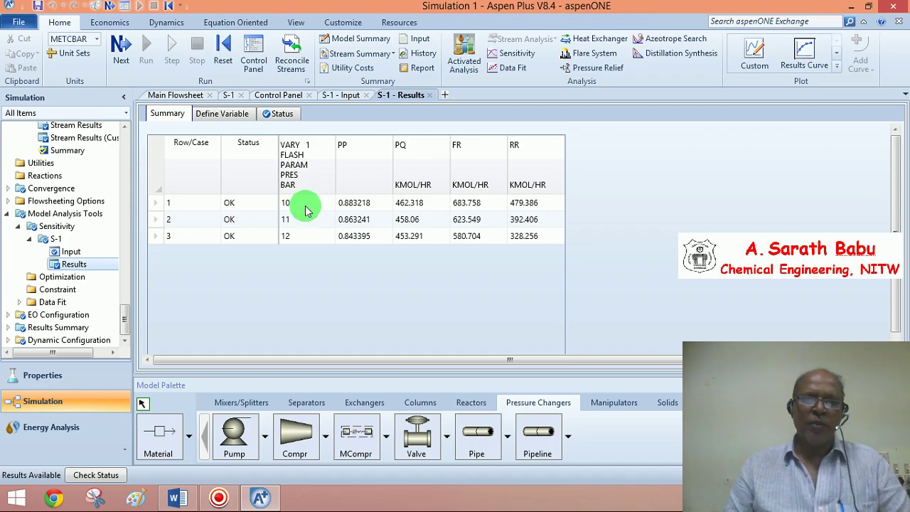
{"action": "scroll", "coordinate": [313, 249], "scroll_direction": "down", "scroll_amount": 1}
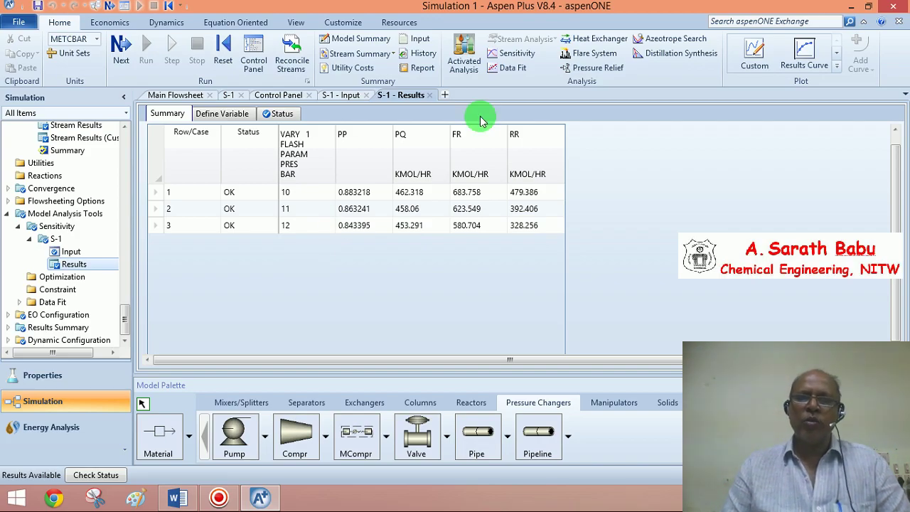
- Close the S-1 results, S-1 input, Control Panel and S-1 forms, leaving only the main flowsheet open
{"action": "left_click", "coordinate": [430, 96]}
{"action": "left_click", "coordinate": [365, 97]}
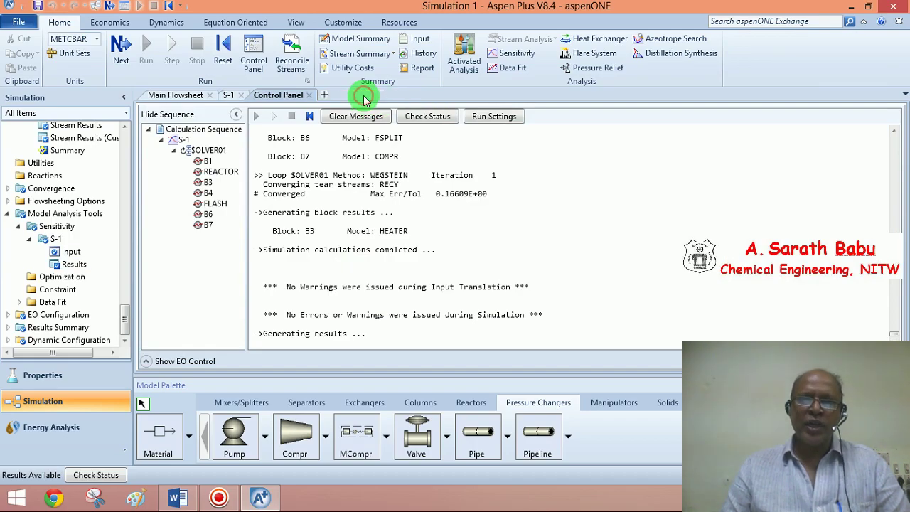
{"action": "left_click", "coordinate": [310, 97]}
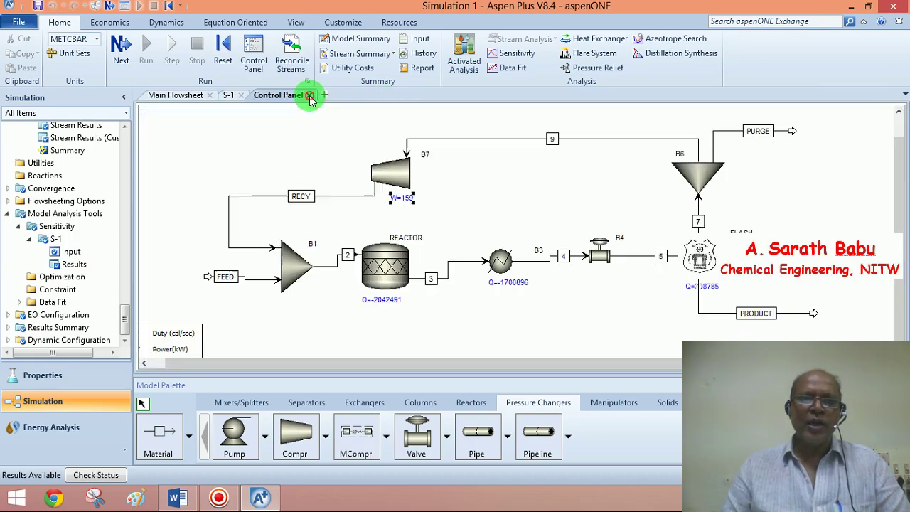
{"action": "left_click", "coordinate": [242, 97]}
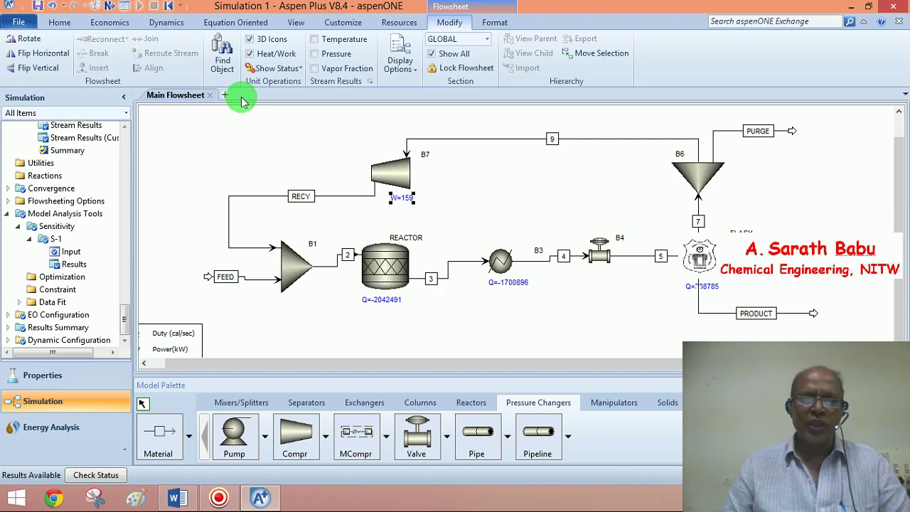
- Switch to the Word exercise document and read part d on the factors influencing fraction recovery of Hexene
{"action": "left_click", "coordinate": [179, 502]}
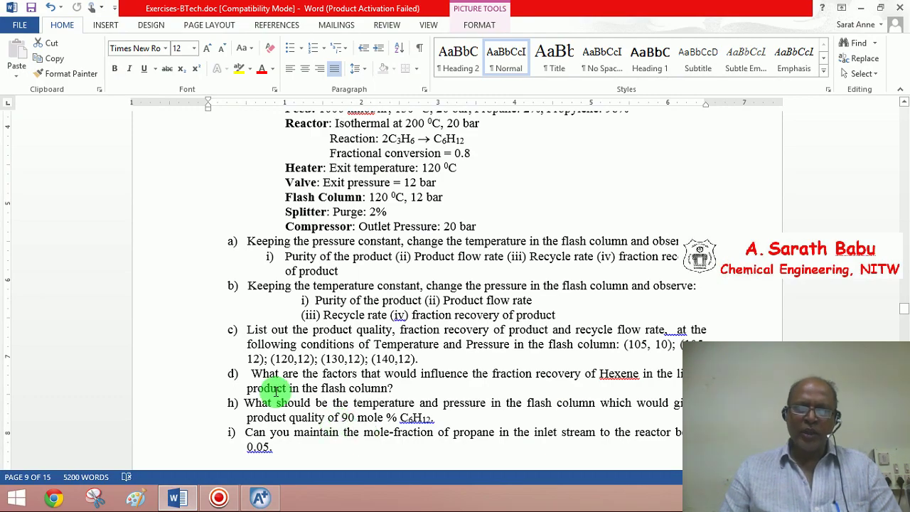
{"action": "left_click", "coordinate": [245, 374]}
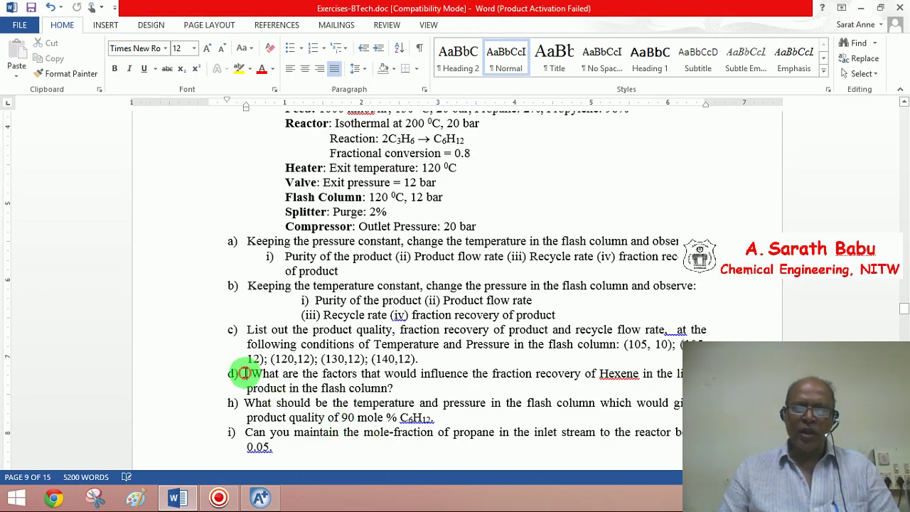
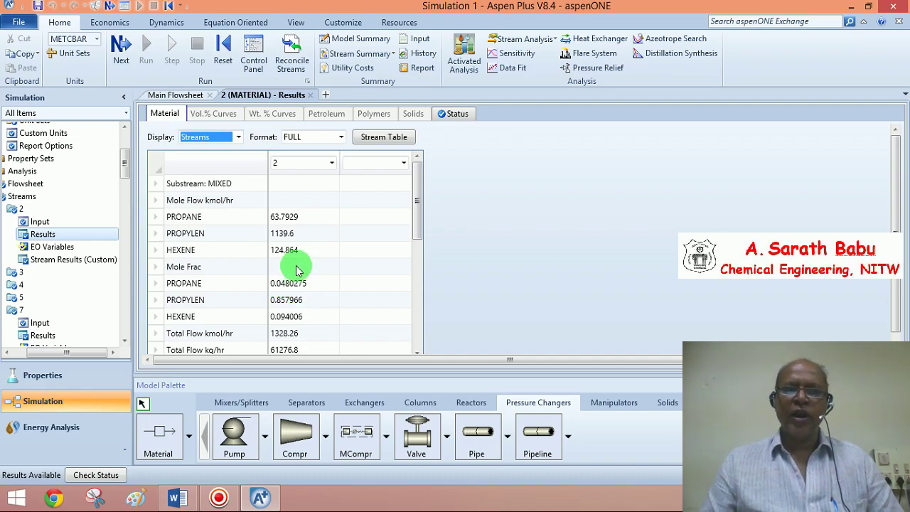
- Close the stream 2 results and switch to the Word document to read part c on the flash temperature and pressure combinations
{"action": "left_click", "coordinate": [311, 95]}
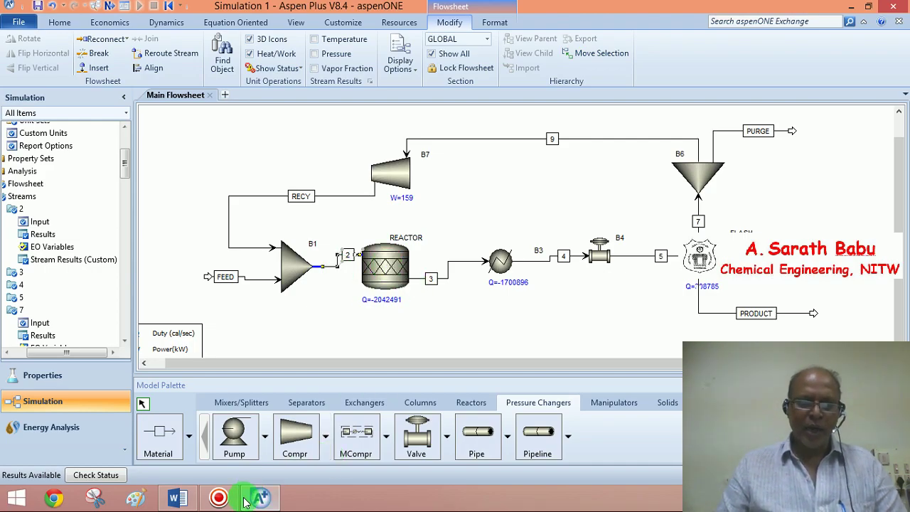
{"action": "mouse_move", "coordinate": [246, 502]}
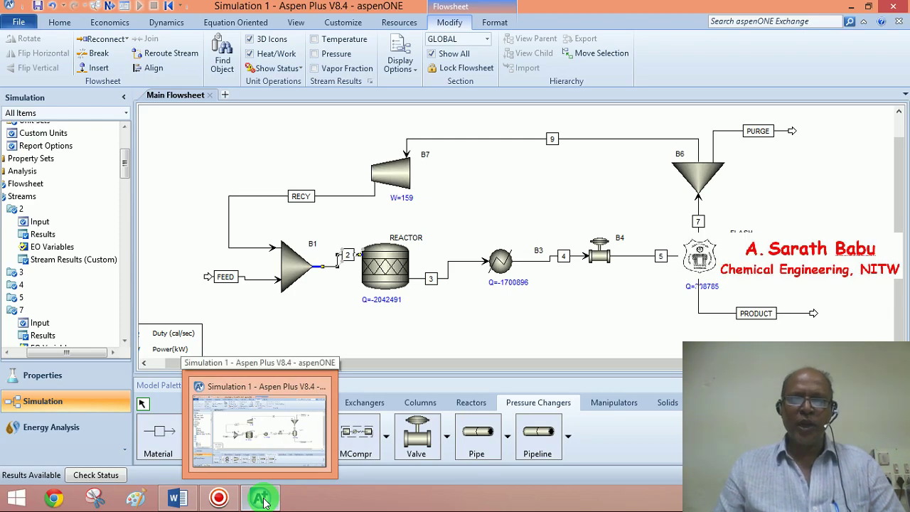
{"action": "left_click", "coordinate": [192, 501]}
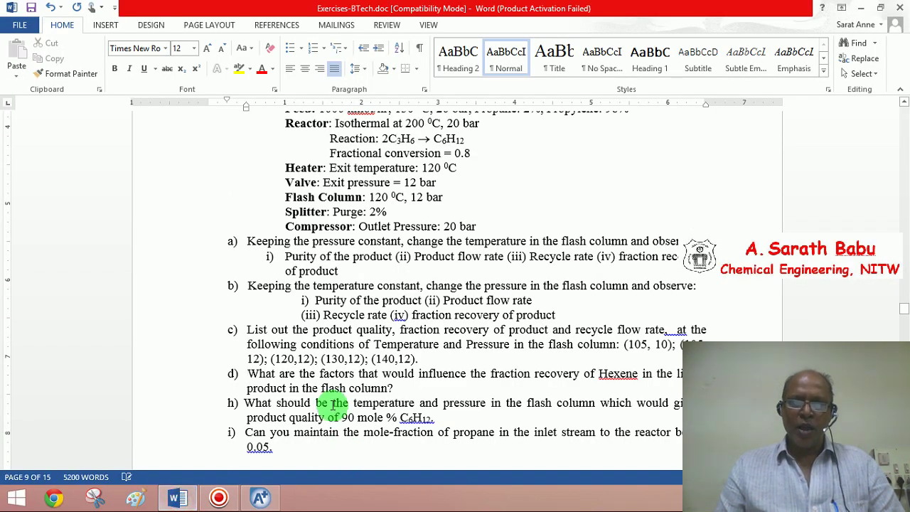
{"action": "left_click_drag", "start_coordinate": [245, 329], "coordinate": [423, 360]}
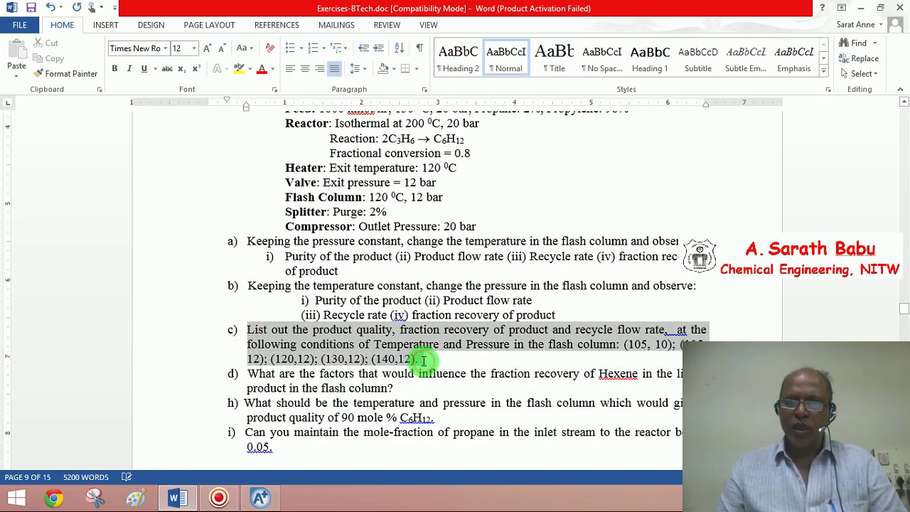
{"action": "left_click", "coordinate": [424, 361]}
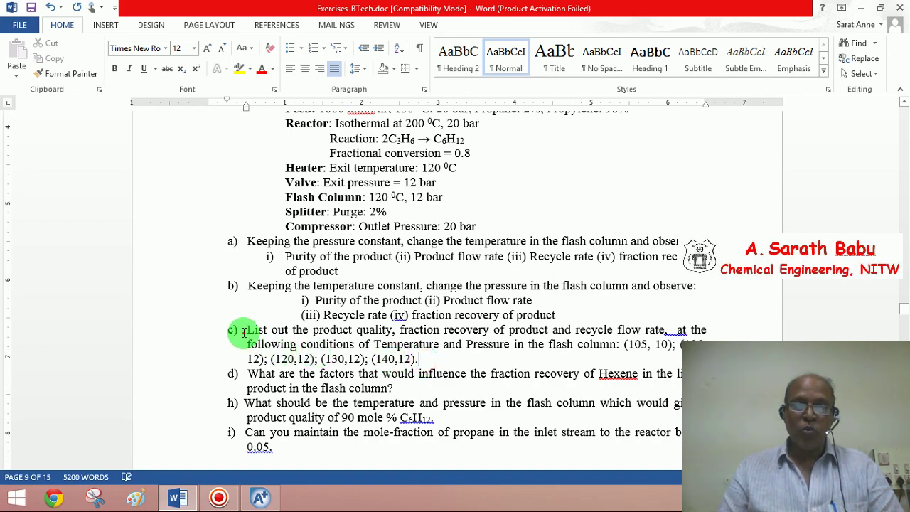
{"action": "left_click_drag", "start_coordinate": [243, 332], "coordinate": [437, 361]}
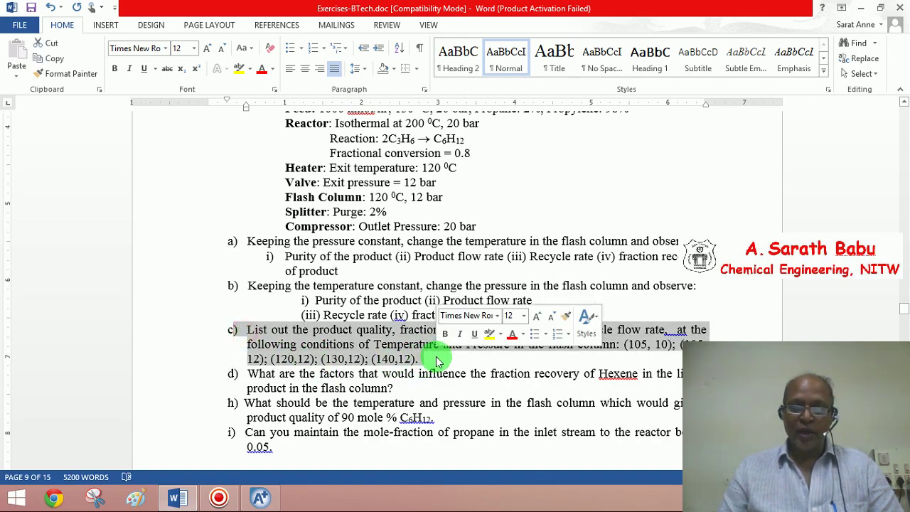
{"action": "left_click", "coordinate": [646, 364]}
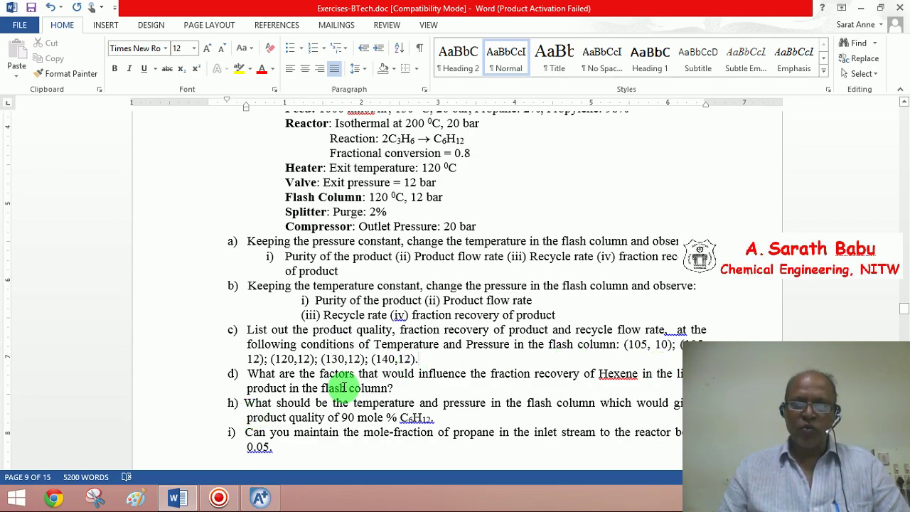
{"action": "left_click", "coordinate": [423, 358]}
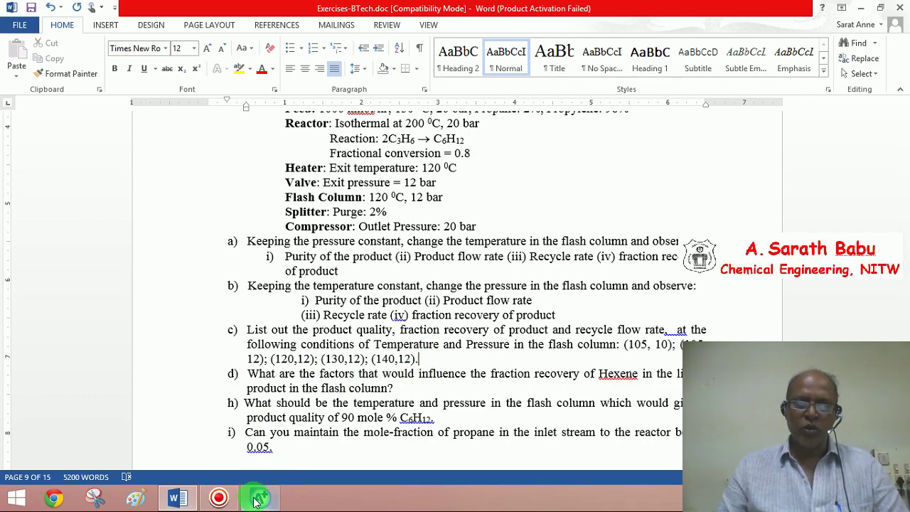
- Return to Aspen Plus and open the input form of sensitivity analysis S-1
{"action": "left_click", "coordinate": [259, 499]}
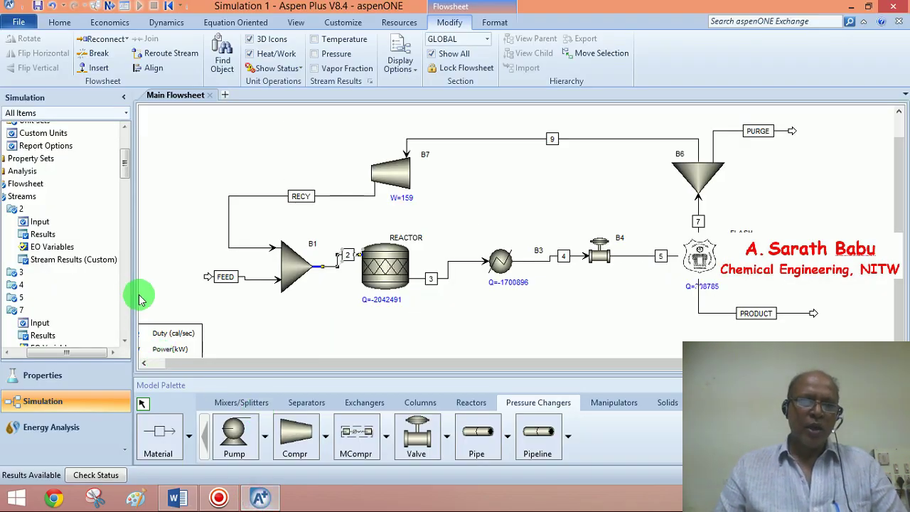
{"action": "left_click_drag", "start_coordinate": [125, 166], "coordinate": [126, 327]}
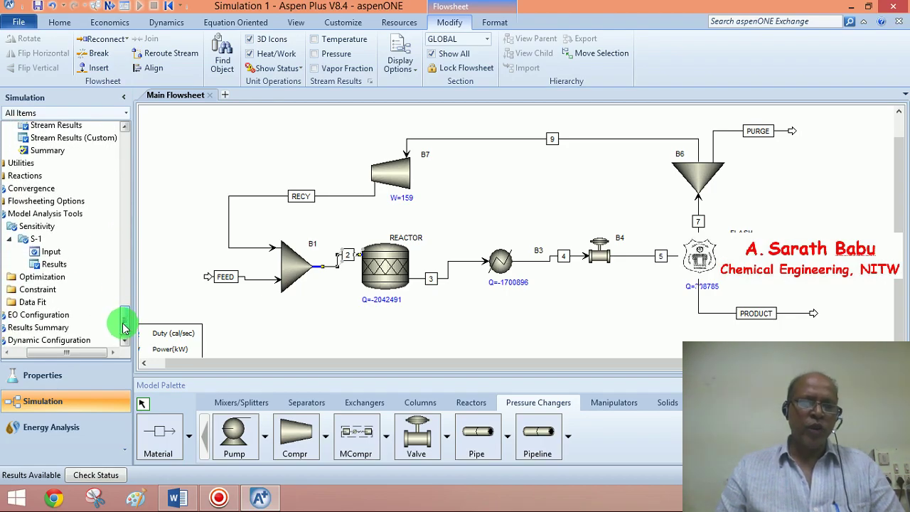
{"action": "left_click", "coordinate": [51, 252]}
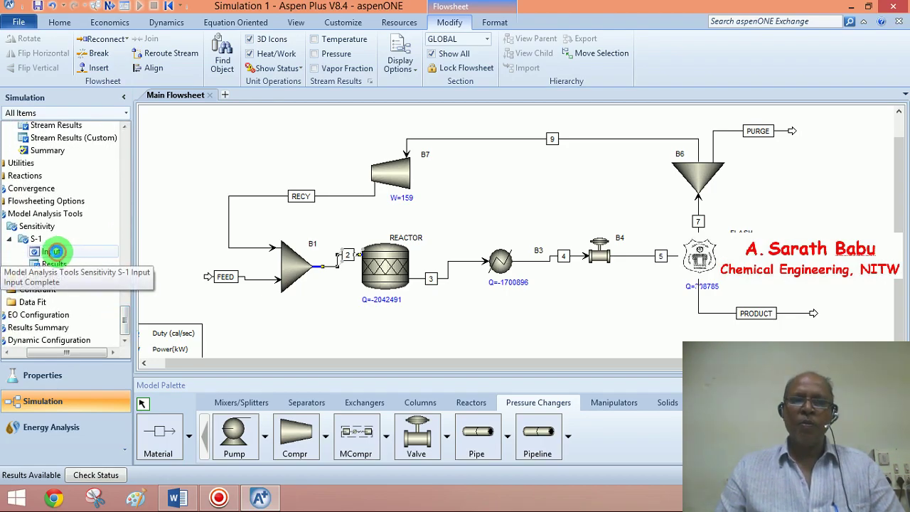
{"action": "double_click", "coordinate": [55, 252]}
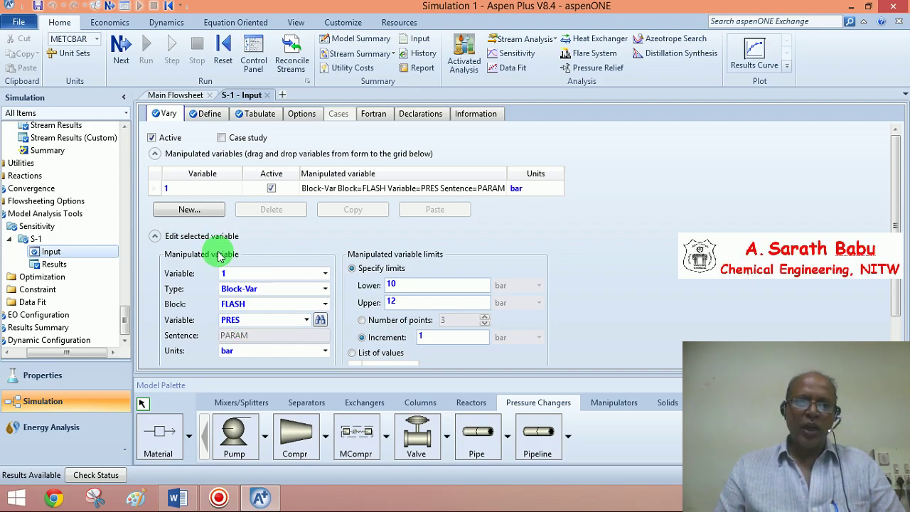
- Add a second manipulated variable to S-1 of type Block-Var for the FLASH block, with TEMP as its variable
{"action": "left_click", "coordinate": [188, 209]}
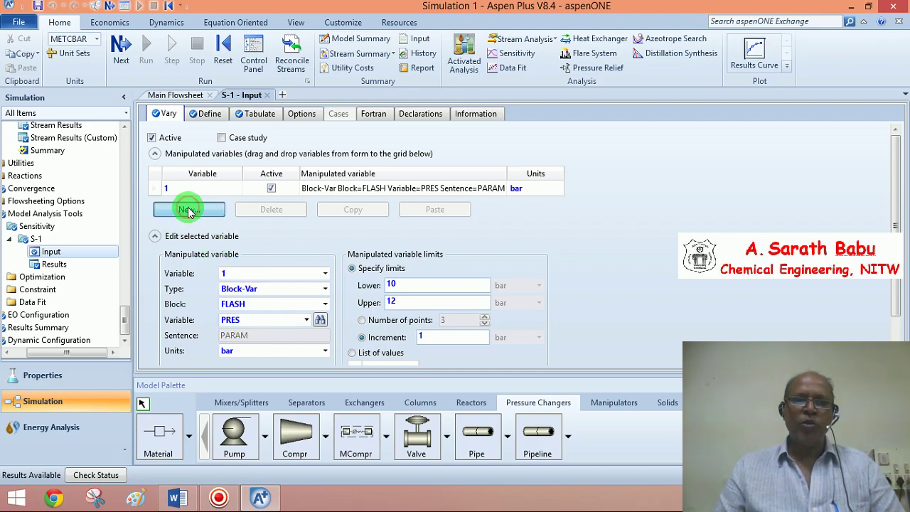
{"action": "left_click", "coordinate": [325, 307]}
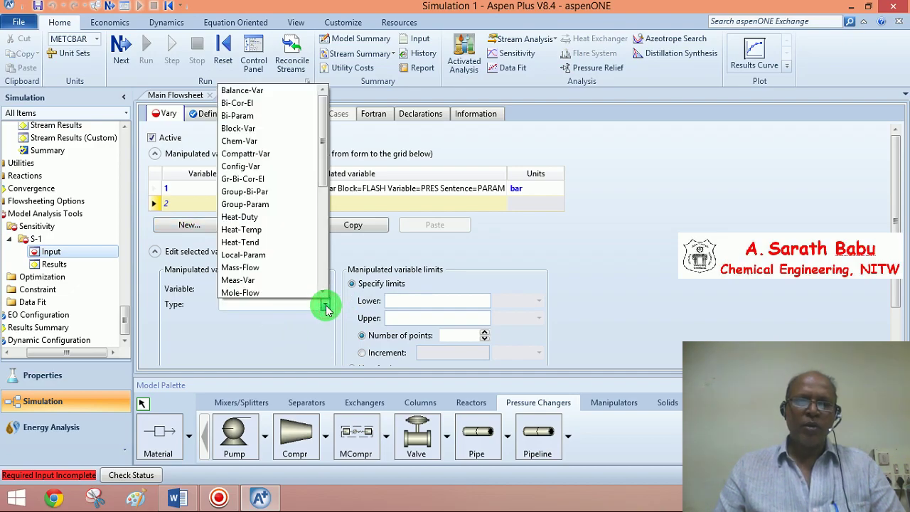
{"action": "left_click", "coordinate": [263, 128]}
{"action": "left_click", "coordinate": [323, 320]}
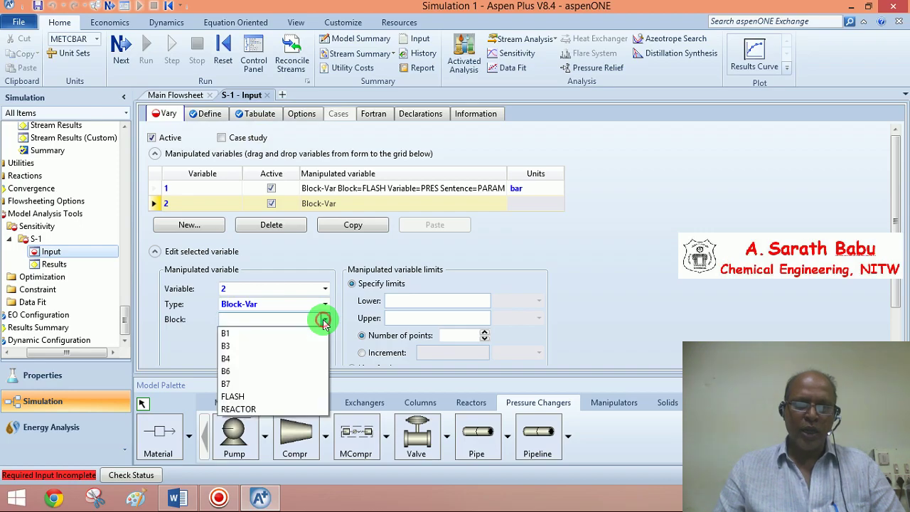
{"action": "left_click", "coordinate": [239, 400]}
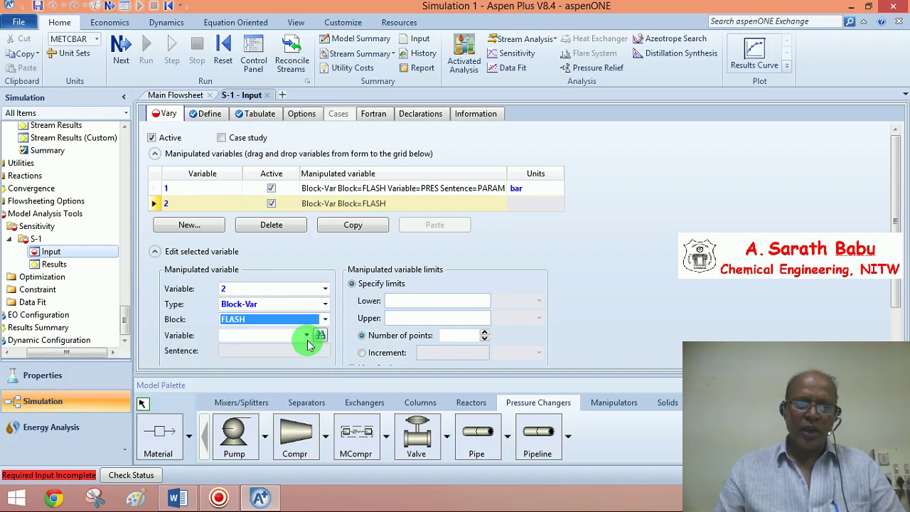
{"action": "left_click", "coordinate": [306, 336]}
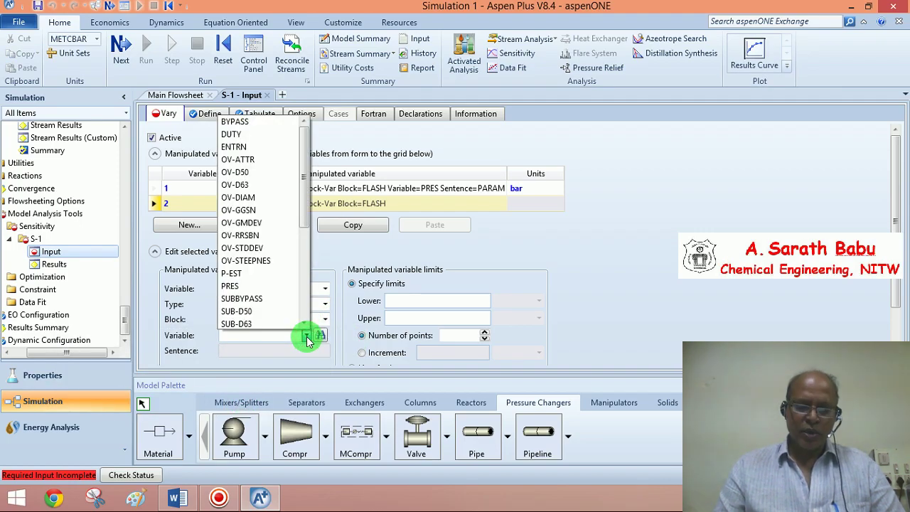
{"action": "scroll", "coordinate": [307, 335], "scroll_direction": "down", "scroll_amount": 4}
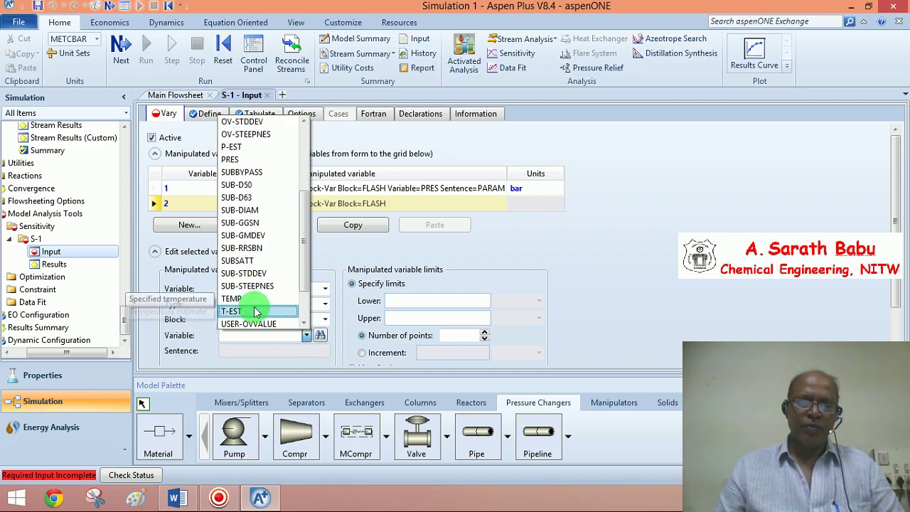
{"action": "left_click", "coordinate": [254, 299]}
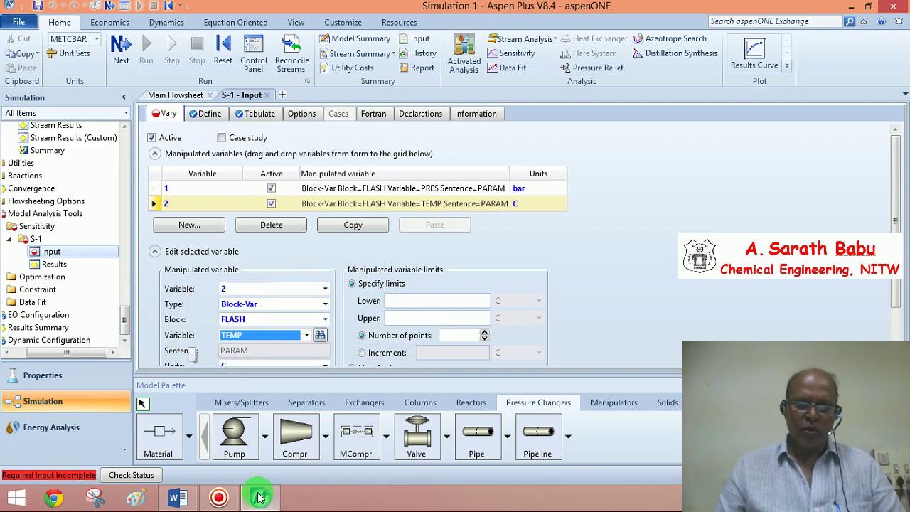
- Set the flash temperature limits to a lower value of 105 C and an upper value of 140 C, with an increment of 5 C
{"action": "left_click", "coordinate": [186, 500]}
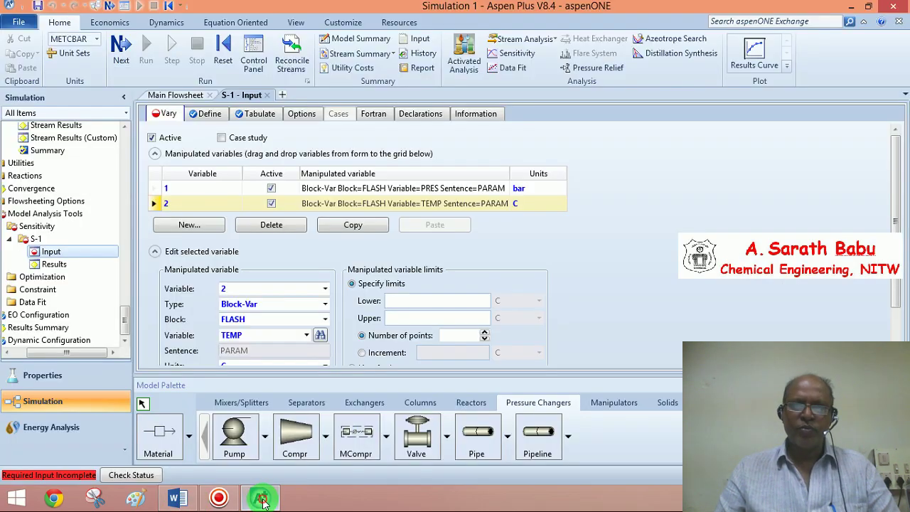
{"action": "left_click", "coordinate": [260, 498]}
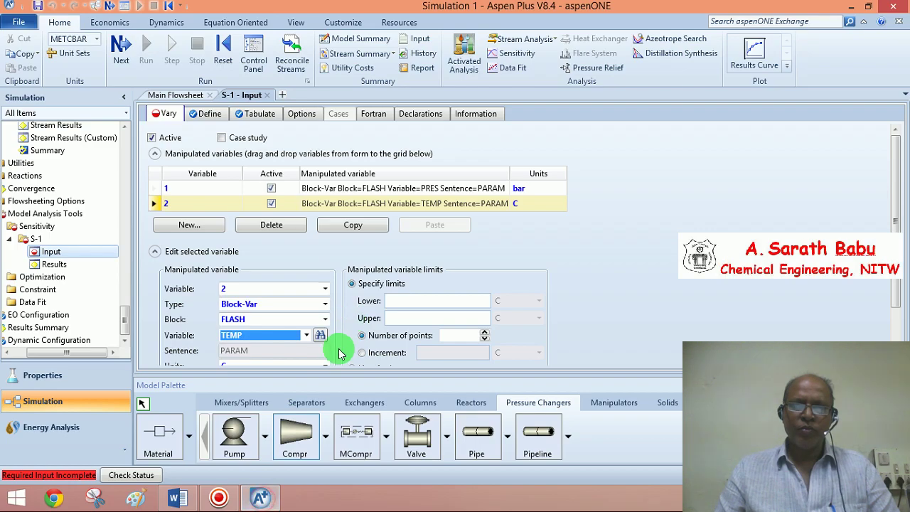
{"action": "left_click", "coordinate": [391, 301]}
{"action": "type", "text": "105"}
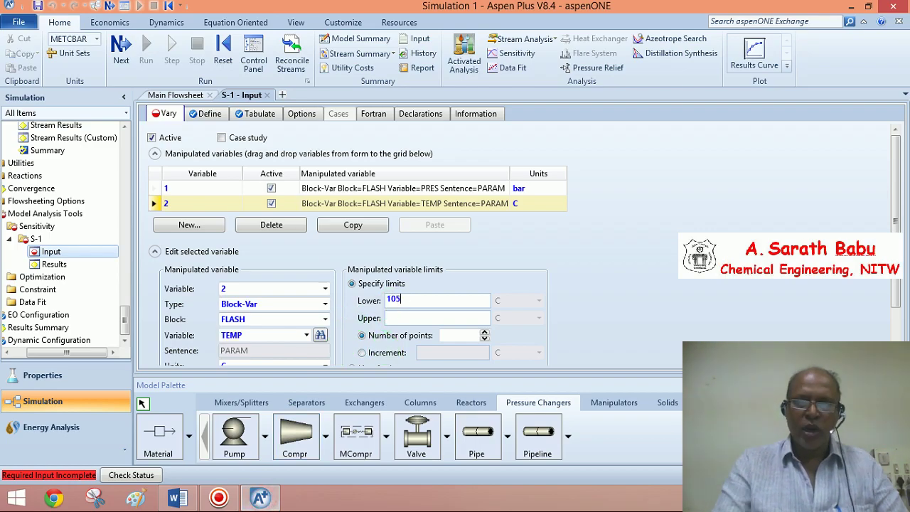
{"action": "left_click", "coordinate": [391, 318]}
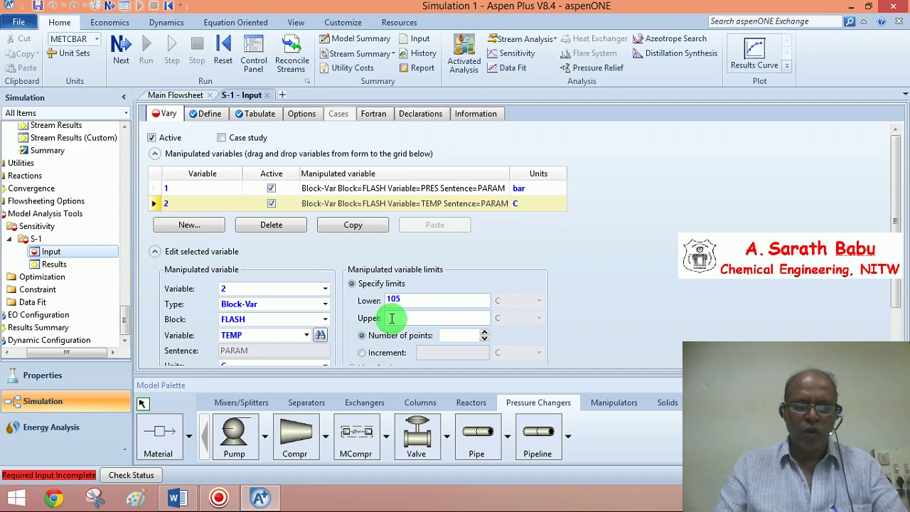
{"action": "type", "text": "140"}
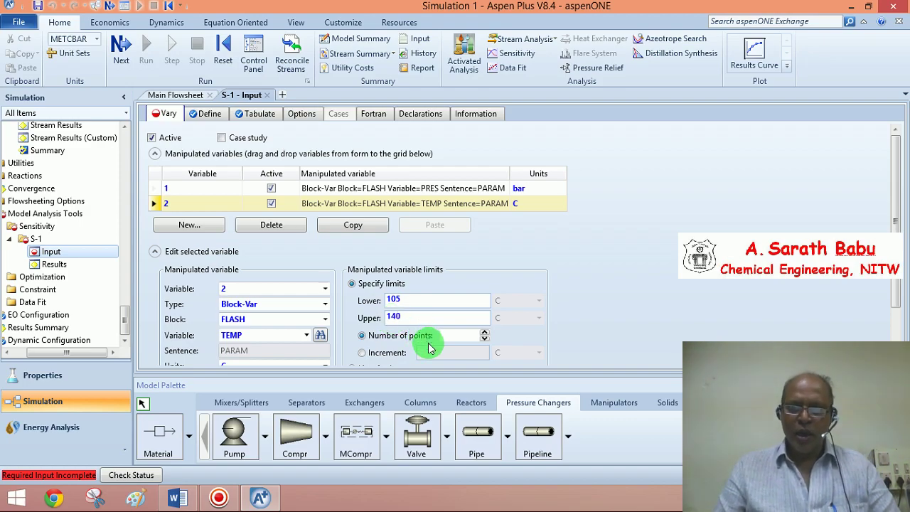
{"action": "left_click", "coordinate": [361, 353]}
{"action": "left_click", "coordinate": [431, 353]}
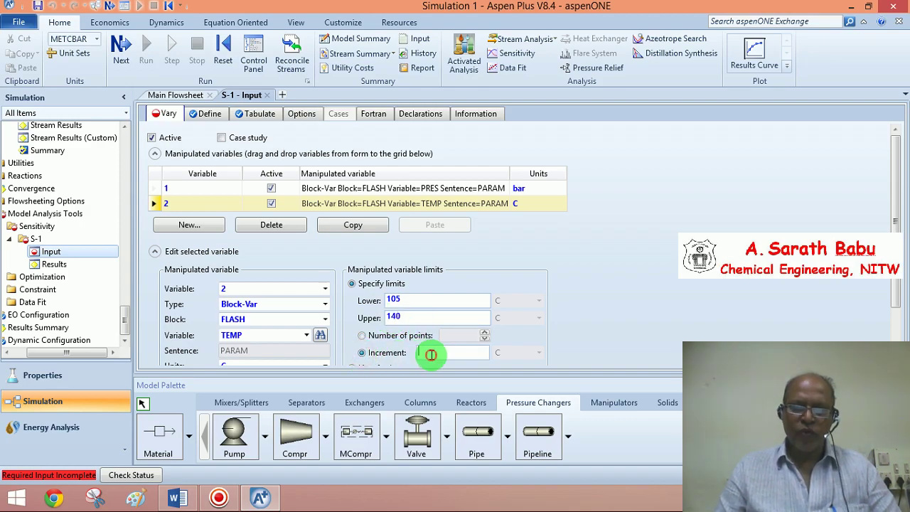
{"action": "type", "text": "5"}
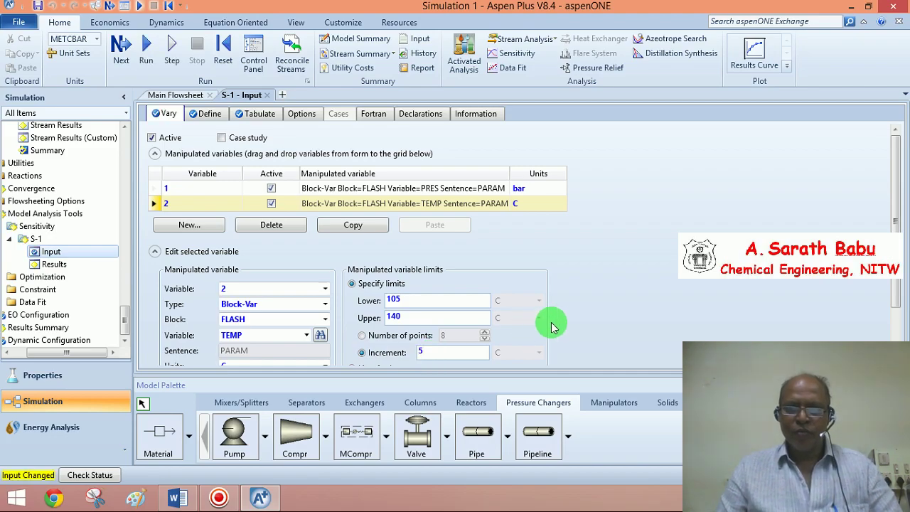
{"action": "left_click", "coordinate": [555, 324]}
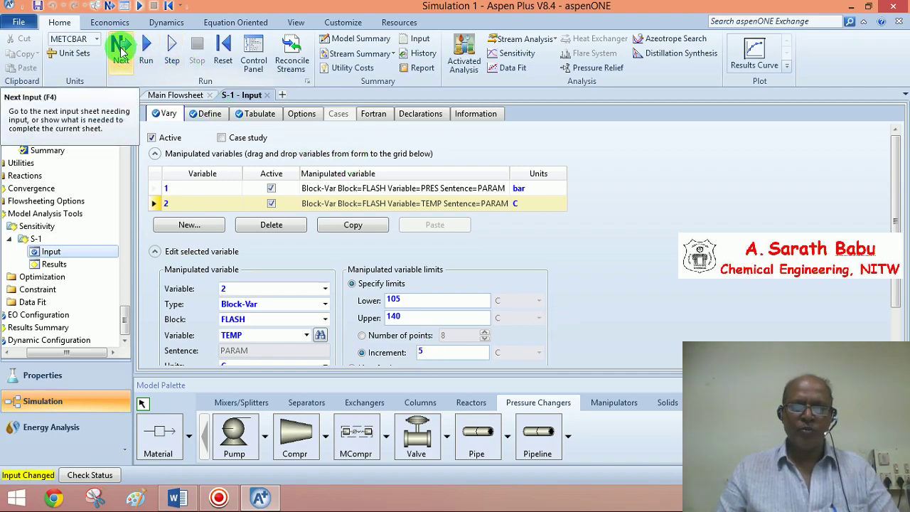
- Run the simulation with both flash pressure and temperature varied in the S-1 sensitivity
{"action": "left_click", "coordinate": [121, 49]}
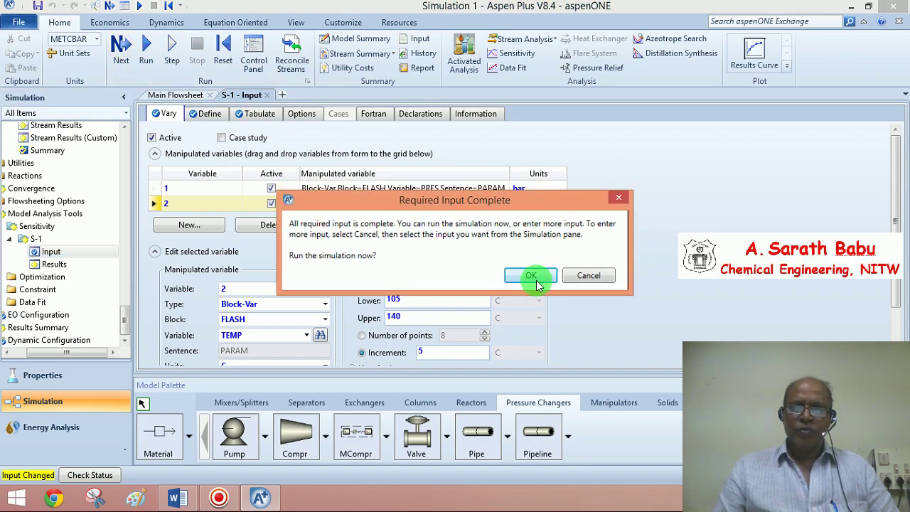
{"action": "left_click", "coordinate": [538, 283]}
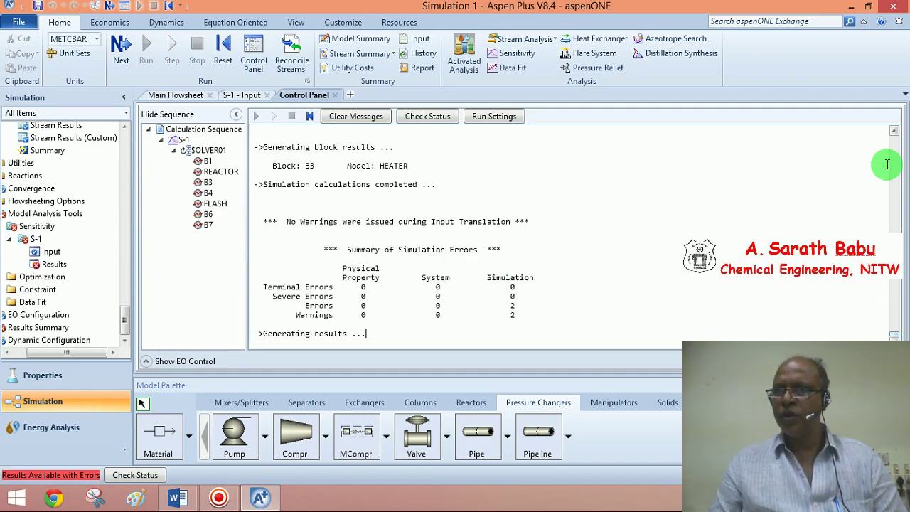
- Read back through the simulation run messages for the source of the reported errors
{"action": "left_click", "coordinate": [894, 132]}
{"action": "left_click", "coordinate": [894, 133]}
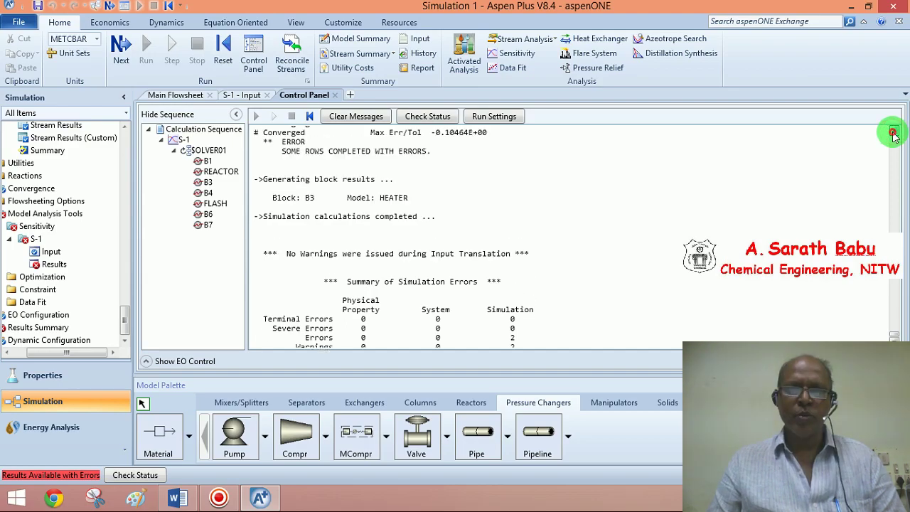
{"action": "left_click", "coordinate": [894, 133]}
{"action": "left_click", "coordinate": [894, 132]}
{"action": "left_click", "coordinate": [894, 132]}
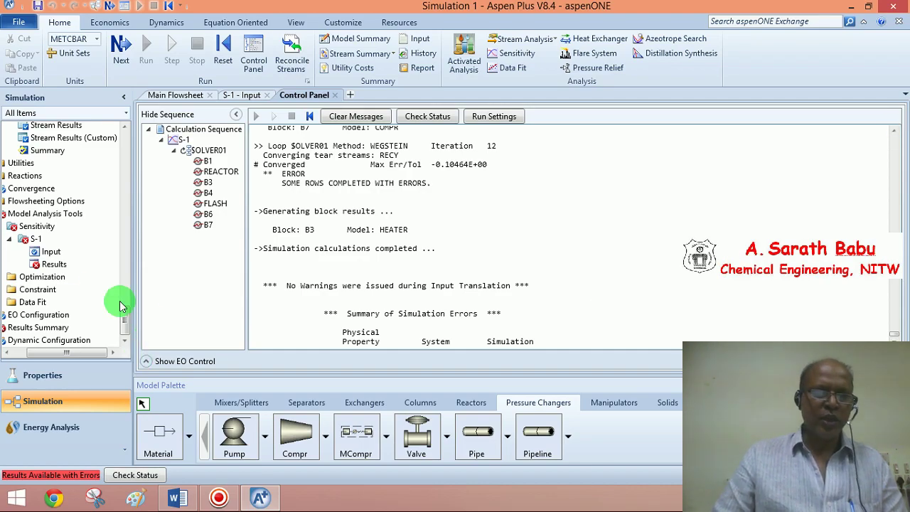
- Open the S-1 results table and compare its rows with the conditions listed in part c of the Word exercise
{"action": "double_click", "coordinate": [54, 264]}
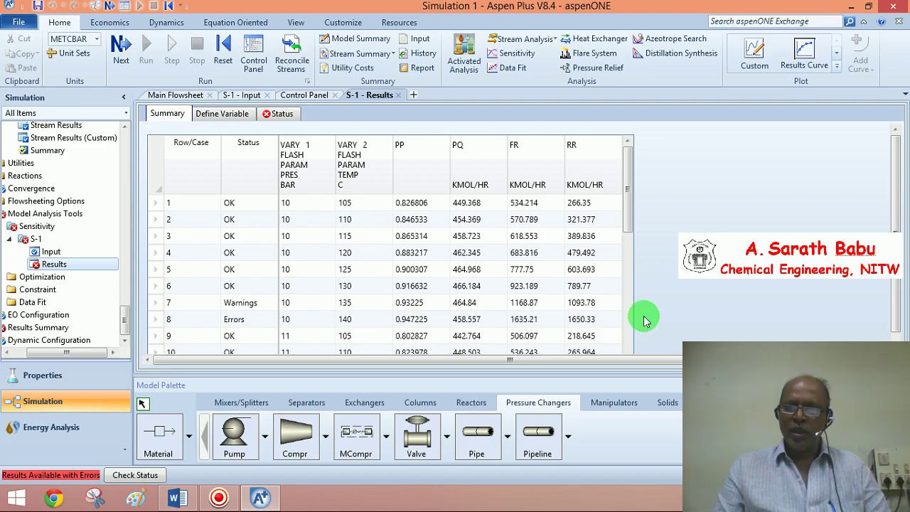
{"action": "left_click_drag", "start_coordinate": [626, 214], "coordinate": [628, 250]}
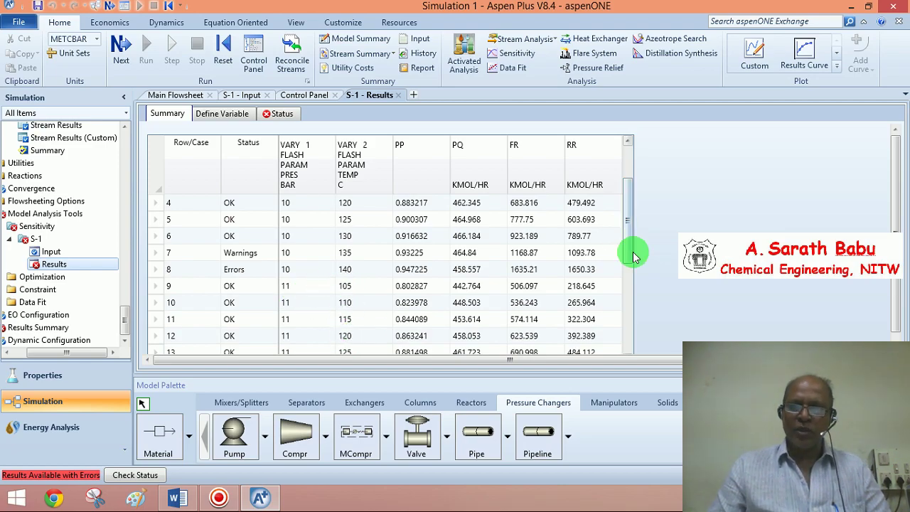
{"action": "left_click_drag", "start_coordinate": [626, 249], "coordinate": [627, 337]}
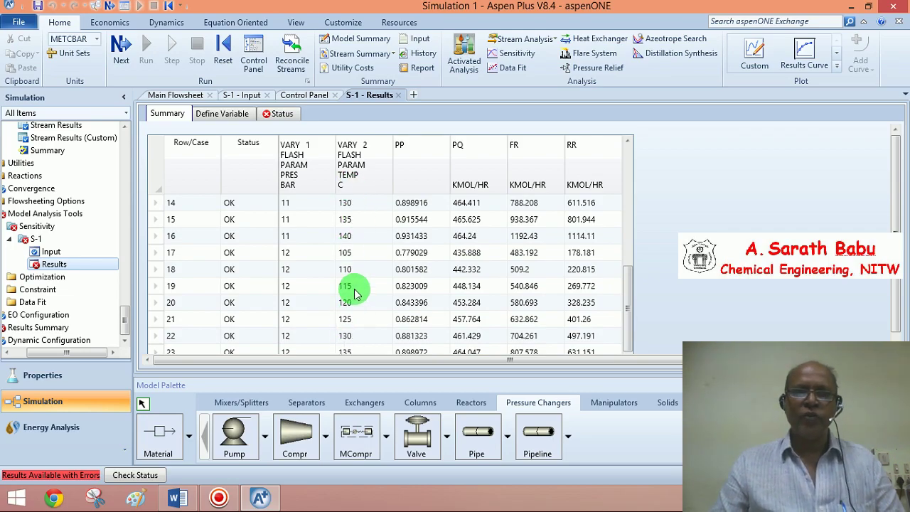
{"action": "left_click", "coordinate": [171, 505]}
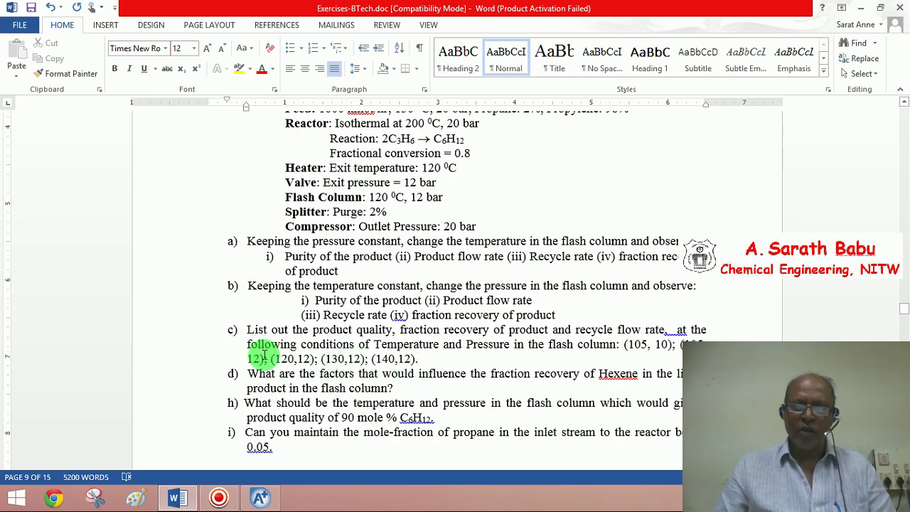
{"action": "left_click", "coordinate": [256, 500]}
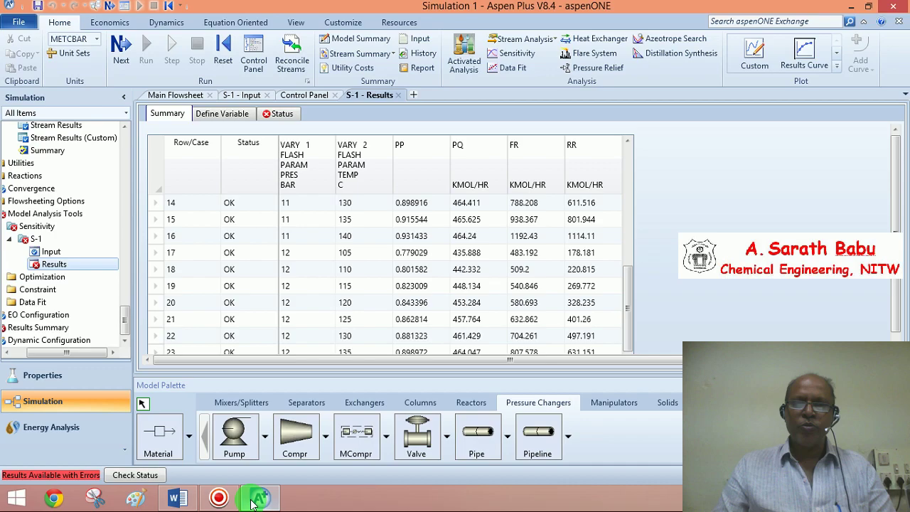
- Set the flash pressure increment of S-1 to 2 bar and rerun the simulation
{"action": "left_click", "coordinate": [246, 97]}
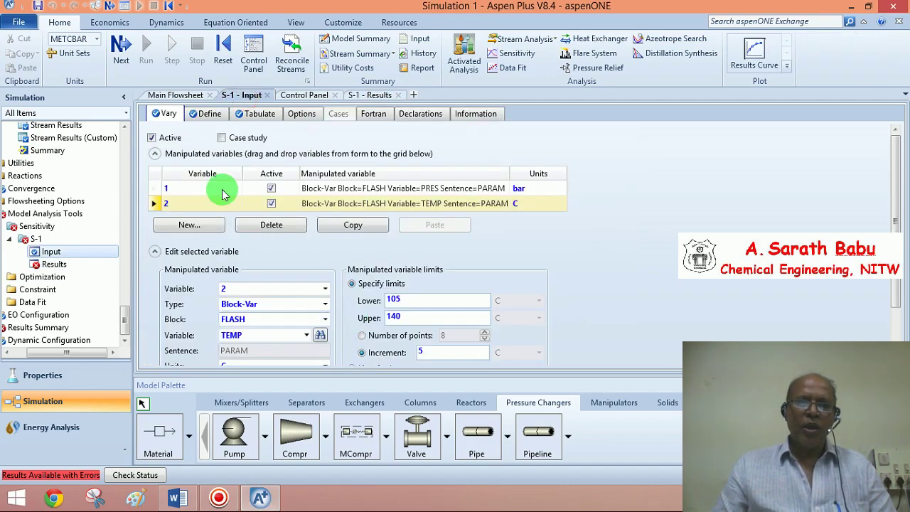
{"action": "left_click", "coordinate": [155, 189]}
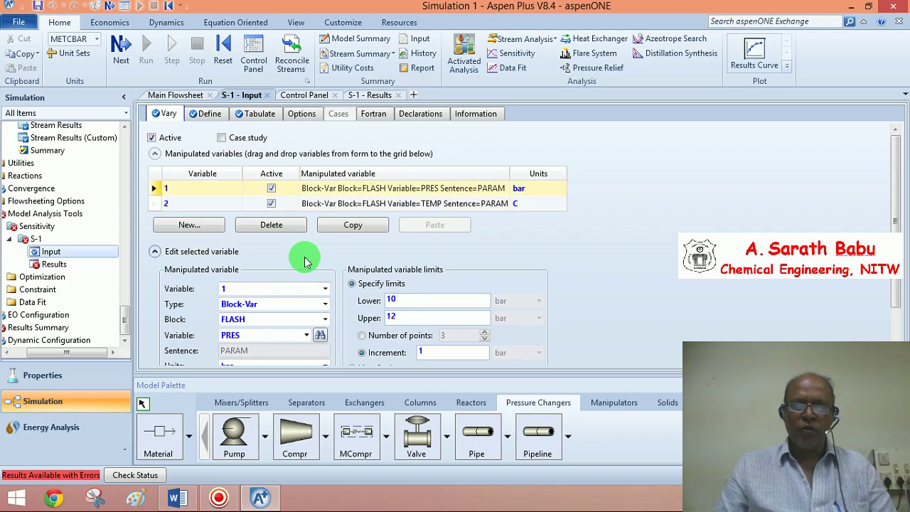
{"action": "left_click", "coordinate": [434, 353]}
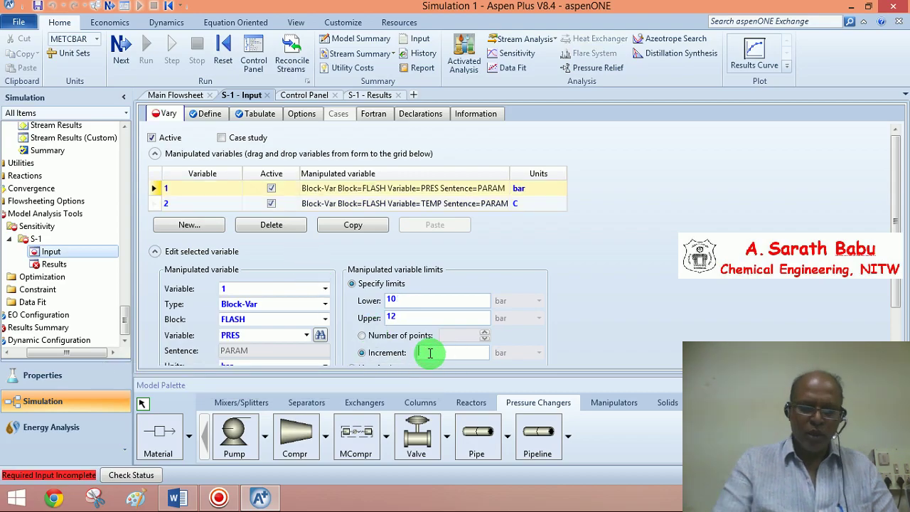
{"action": "key", "text": "BackSpace"}
{"action": "type", "text": "2"}
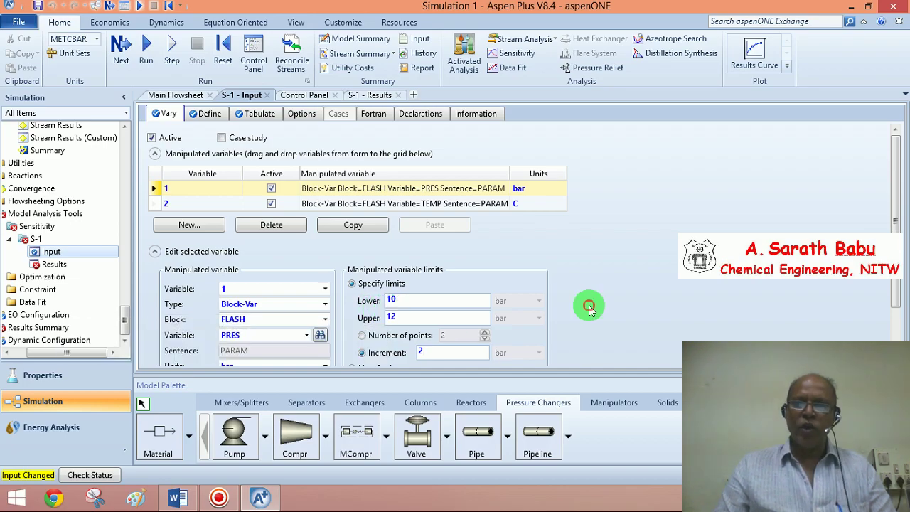
{"action": "left_click", "coordinate": [119, 45]}
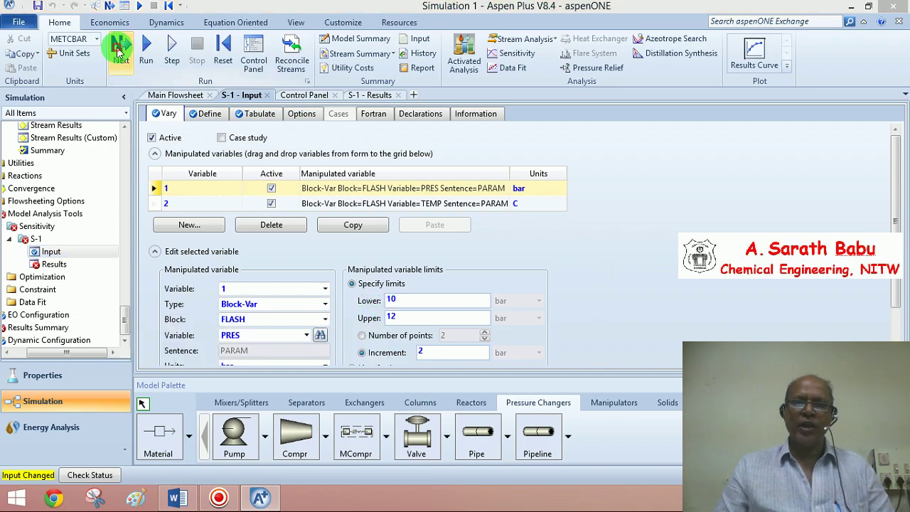
{"action": "left_click", "coordinate": [532, 276]}
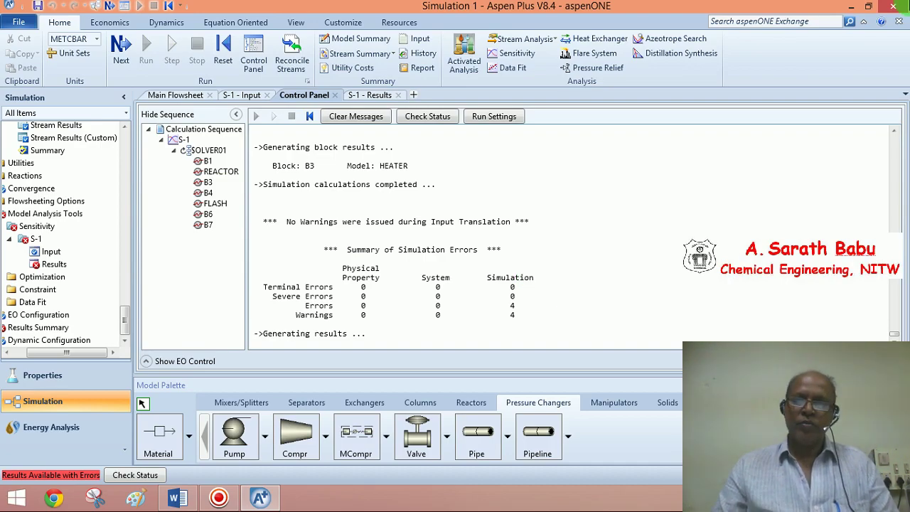
- Examine the recalculated S-1 results table and check it against the temperature and pressure pairs requested in the Word exercise
{"action": "left_click", "coordinate": [54, 264]}
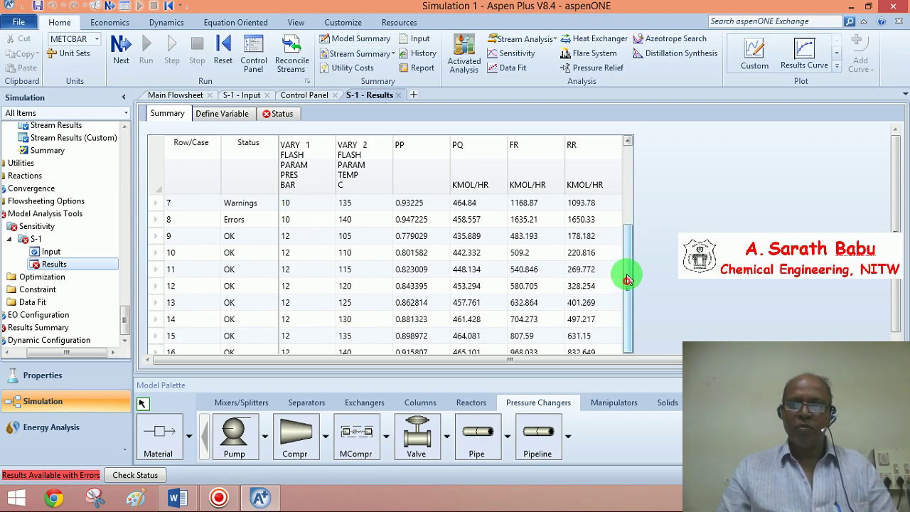
{"action": "left_click_drag", "start_coordinate": [628, 280], "coordinate": [620, 205]}
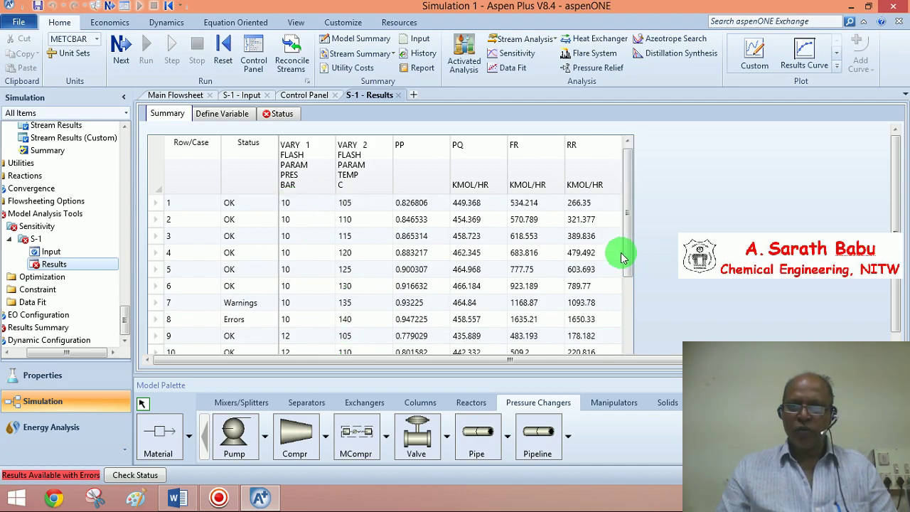
{"action": "left_click_drag", "start_coordinate": [629, 254], "coordinate": [631, 312]}
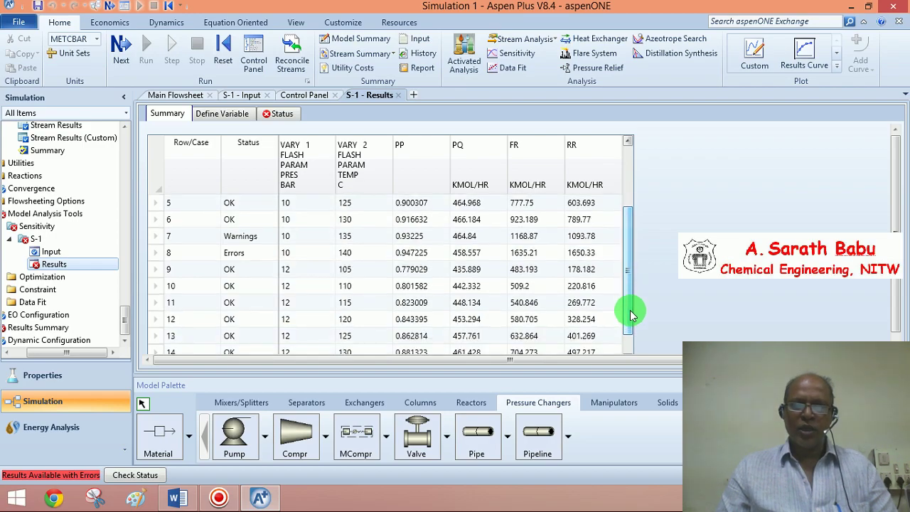
{"action": "left_click", "coordinate": [177, 497]}
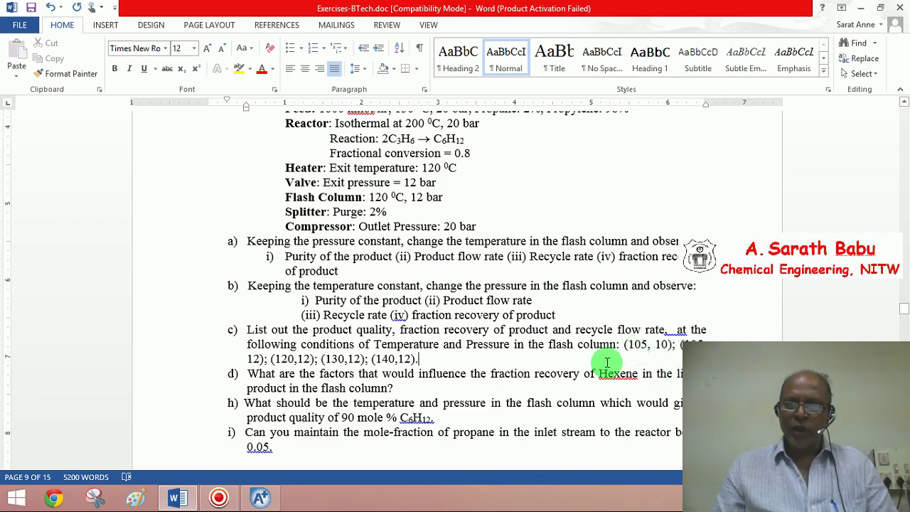
{"action": "left_click", "coordinate": [263, 503]}
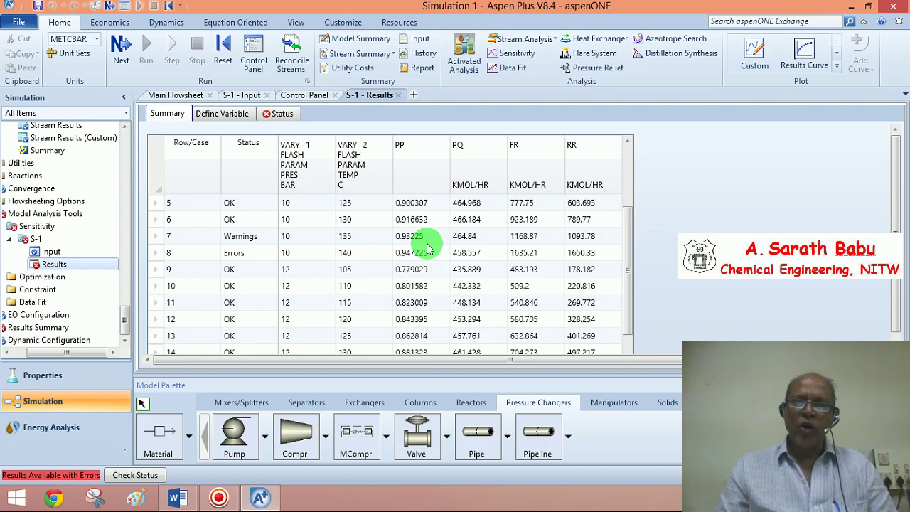
- Close the S-1 results and the run messages, and switch S-1 to a case study of the flash pressure and temperature
{"action": "left_click", "coordinate": [399, 95]}
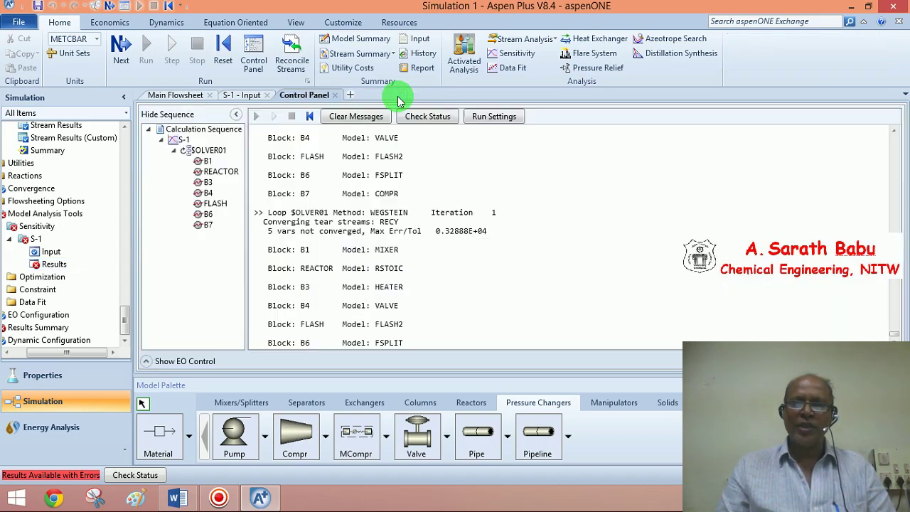
{"action": "left_click", "coordinate": [334, 95]}
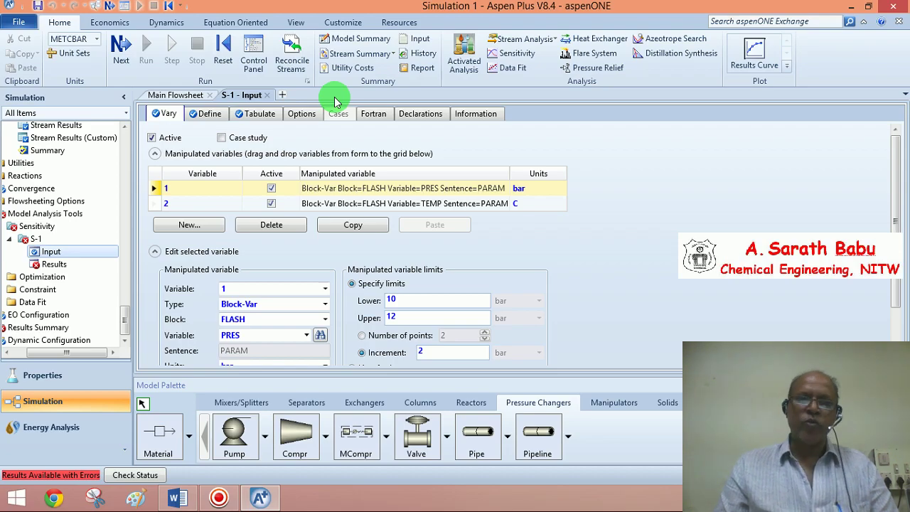
{"action": "left_click", "coordinate": [222, 138]}
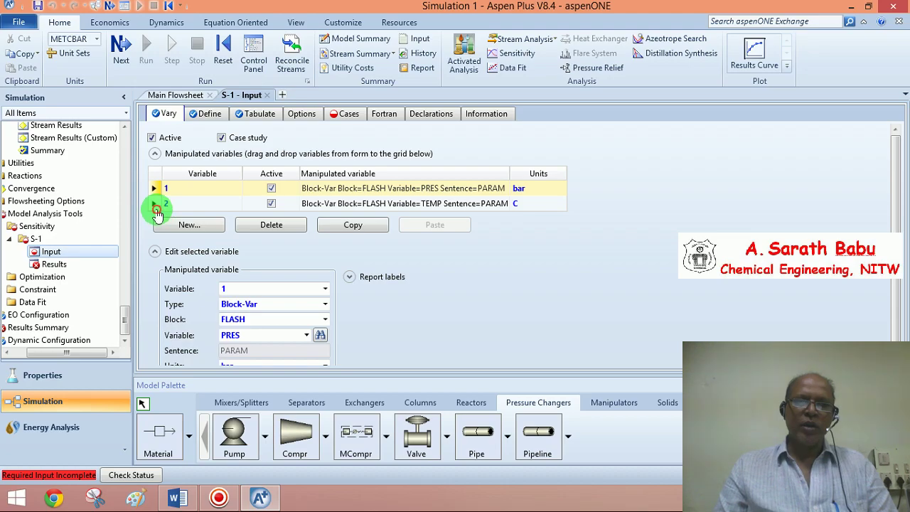
{"action": "left_click", "coordinate": [157, 210]}
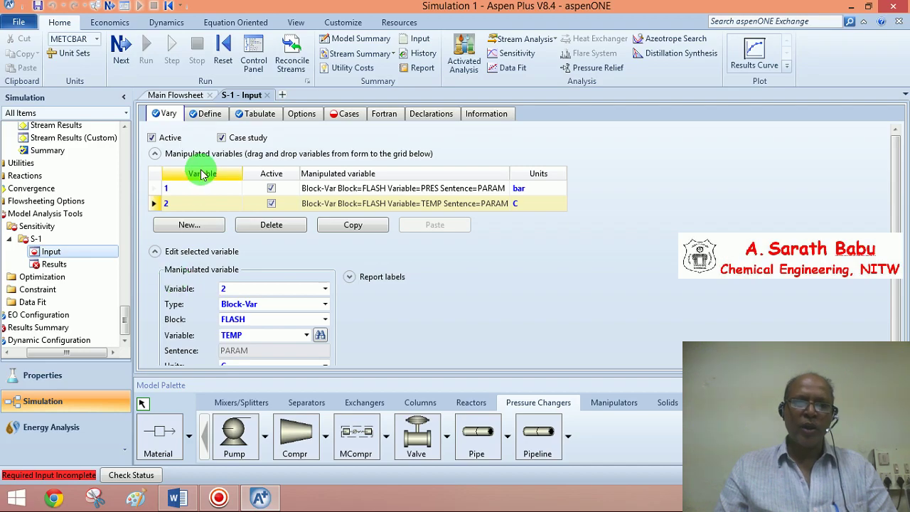
{"action": "left_click", "coordinate": [234, 189]}
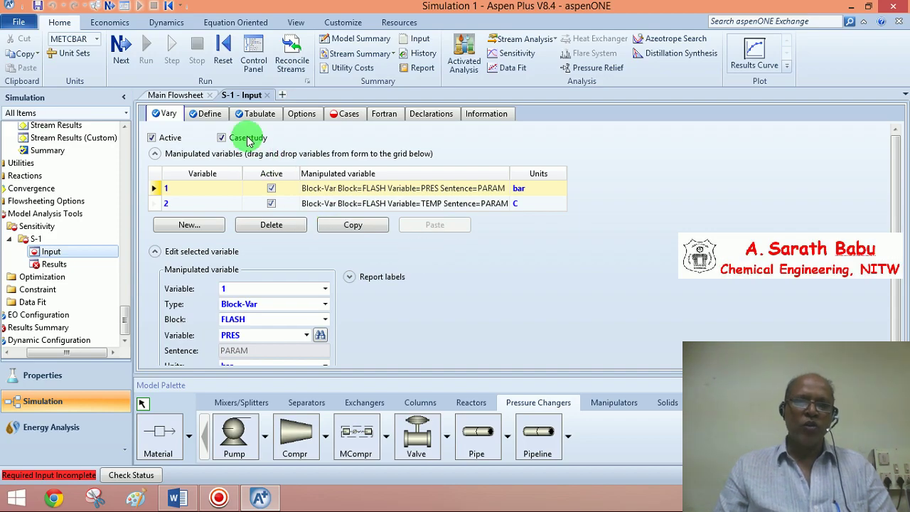
- Add case number 1 to the S-1 table of values for the varied variables
{"action": "left_click", "coordinate": [345, 116]}
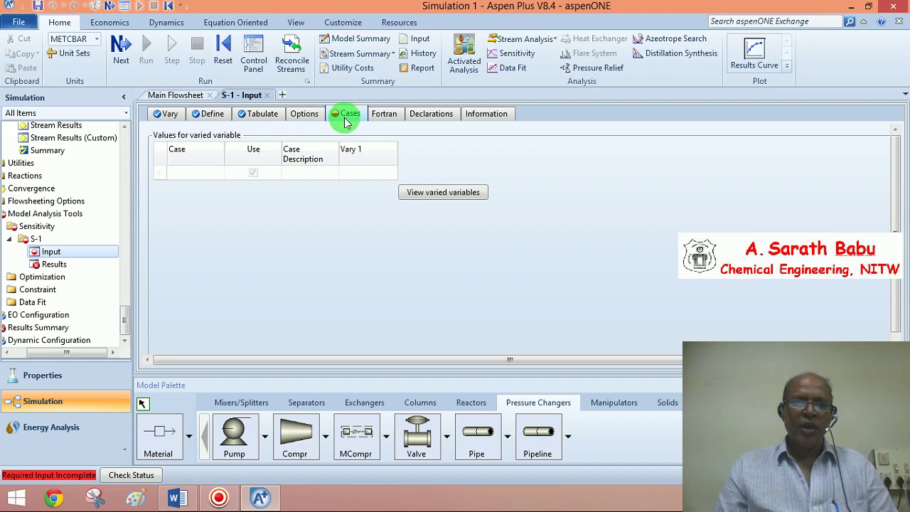
{"action": "left_click", "coordinate": [182, 175]}
{"action": "left_click", "coordinate": [218, 170]}
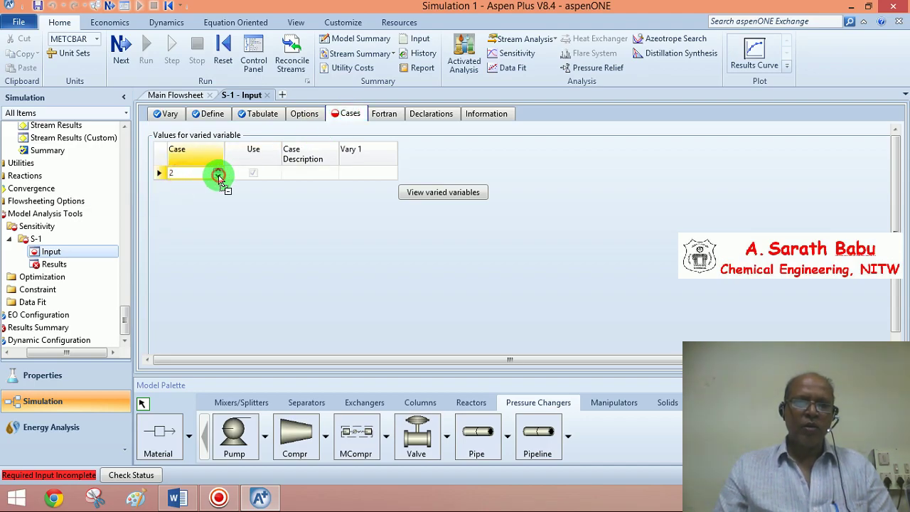
{"action": "left_click", "coordinate": [219, 176]}
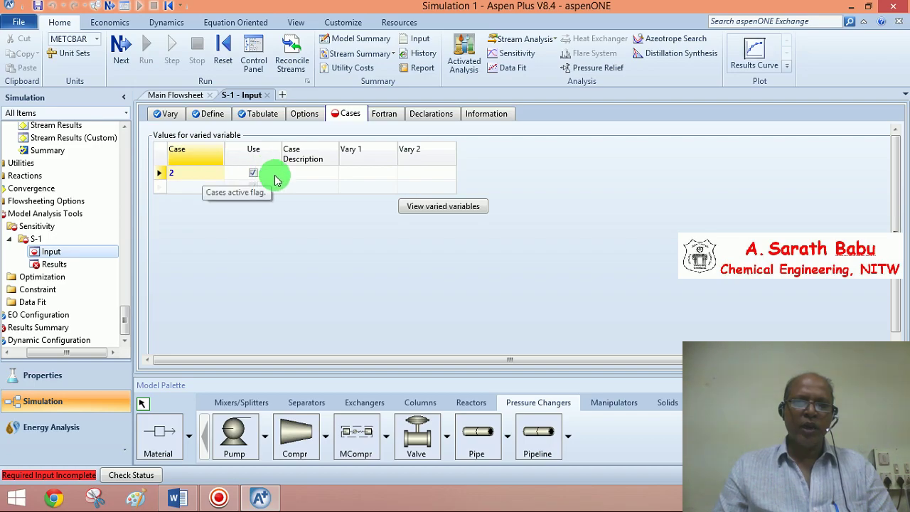
{"action": "left_click", "coordinate": [163, 172]}
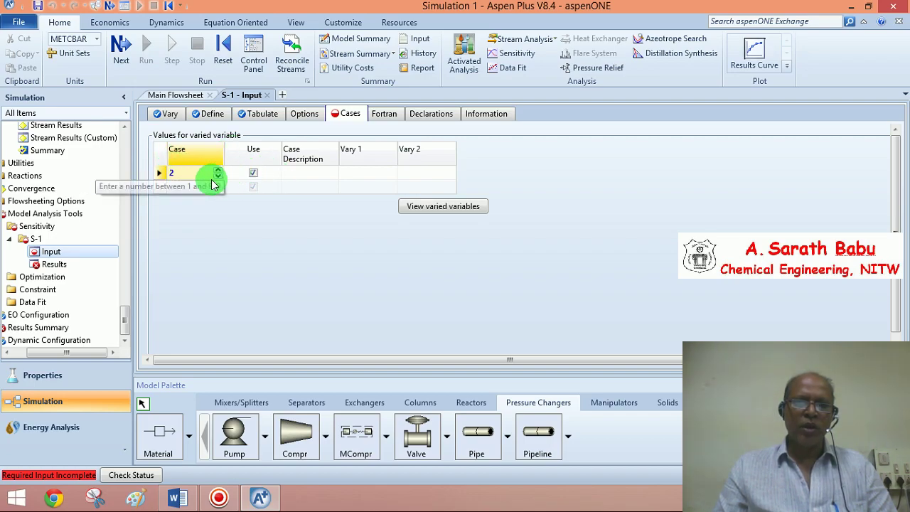
{"action": "left_click", "coordinate": [218, 175]}
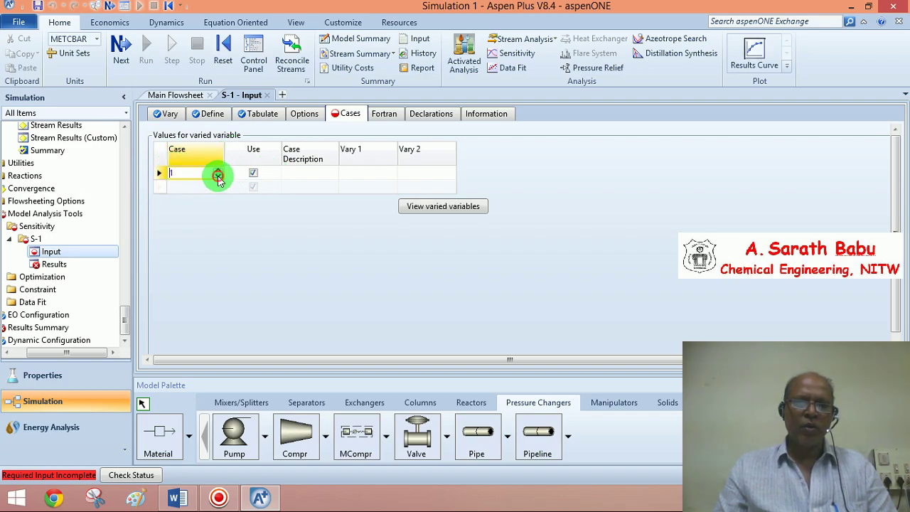
- Describe case 1 as Case-1 and give it the values 10 for Vary 1 and 105 for Vary 2
{"action": "left_click", "coordinate": [293, 179]}
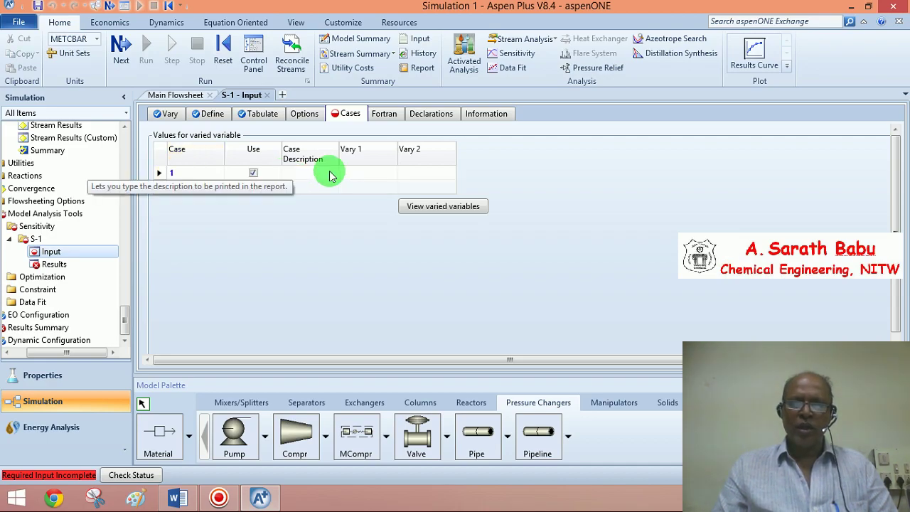
{"action": "left_click", "coordinate": [310, 178]}
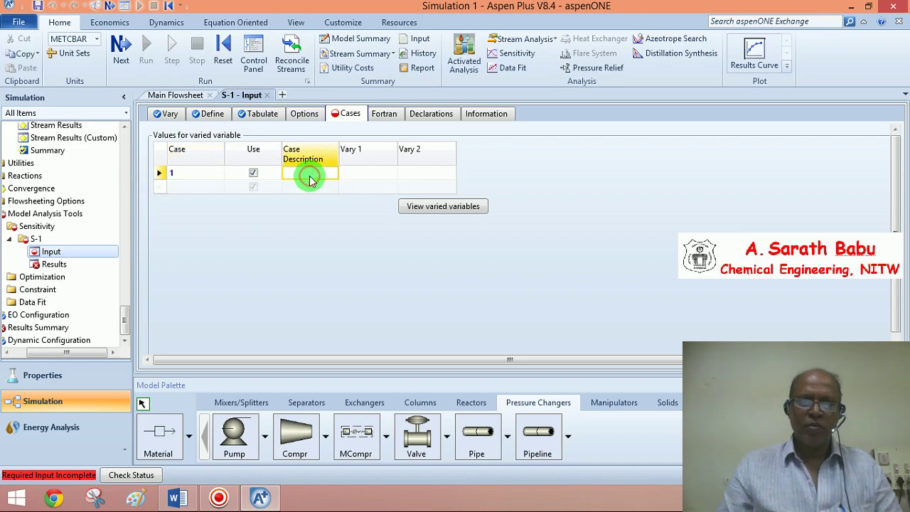
{"action": "type", "text": "Case"}
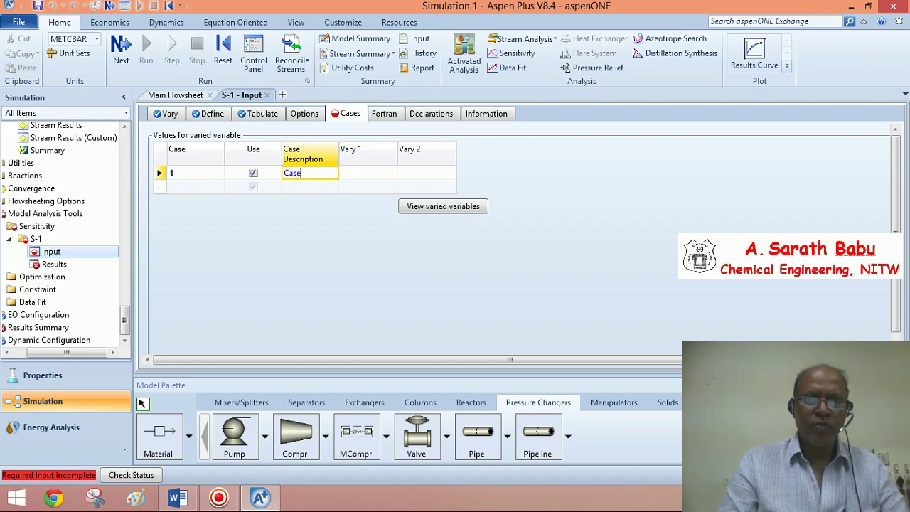
{"action": "type", "text": "-1"}
{"action": "left_click", "coordinate": [353, 175]}
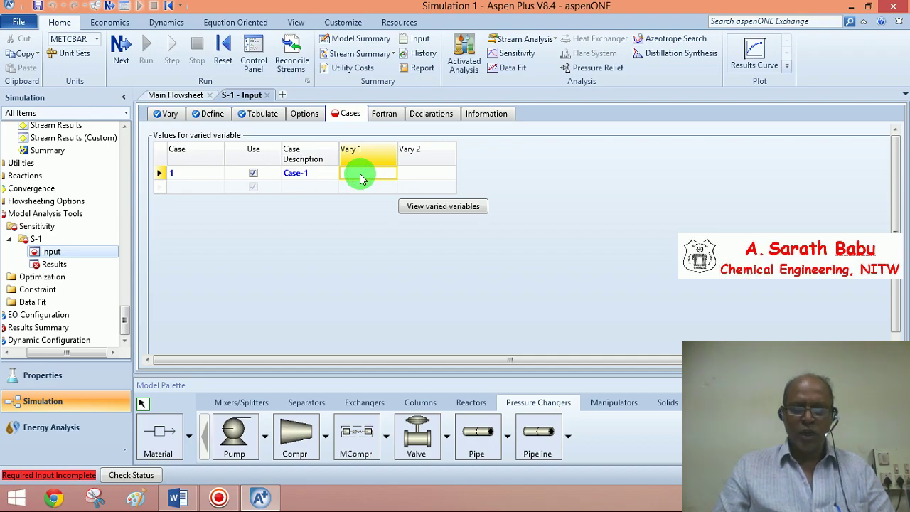
{"action": "type", "text": "10"}
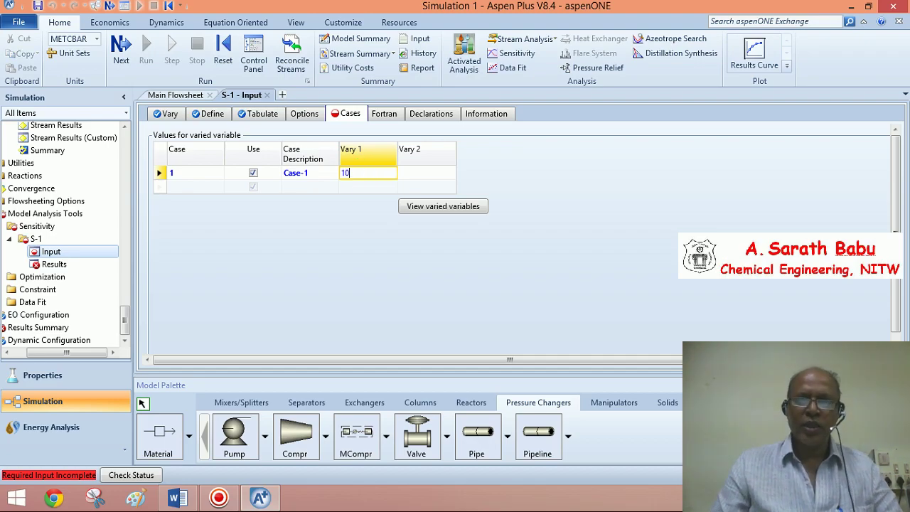
{"action": "left_click", "coordinate": [424, 175]}
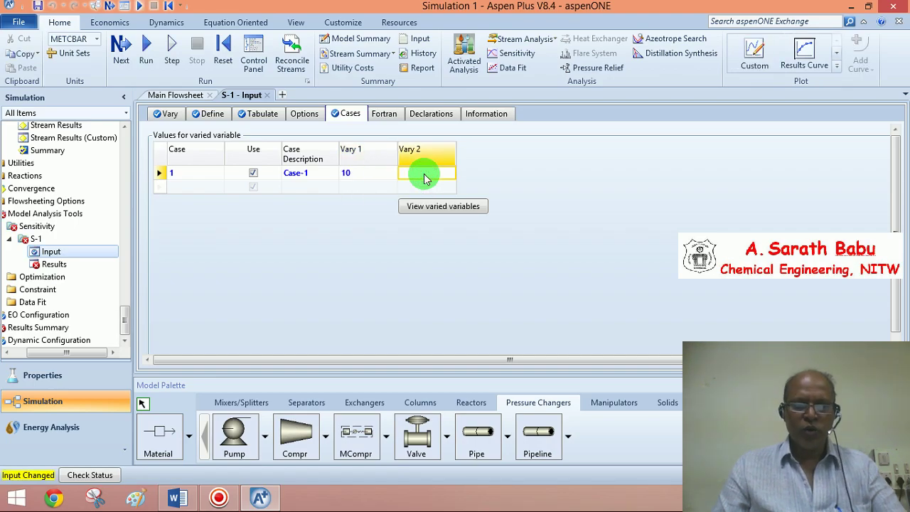
{"action": "type", "text": "105"}
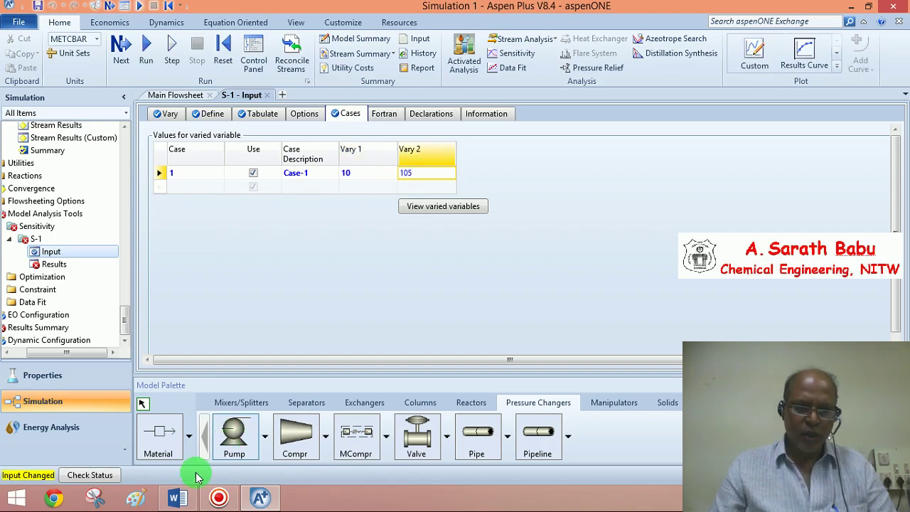
- Check the temperature and pressure pairs in the Word exercise and add case number 2 to the S-1 case table
{"action": "left_click", "coordinate": [177, 498]}
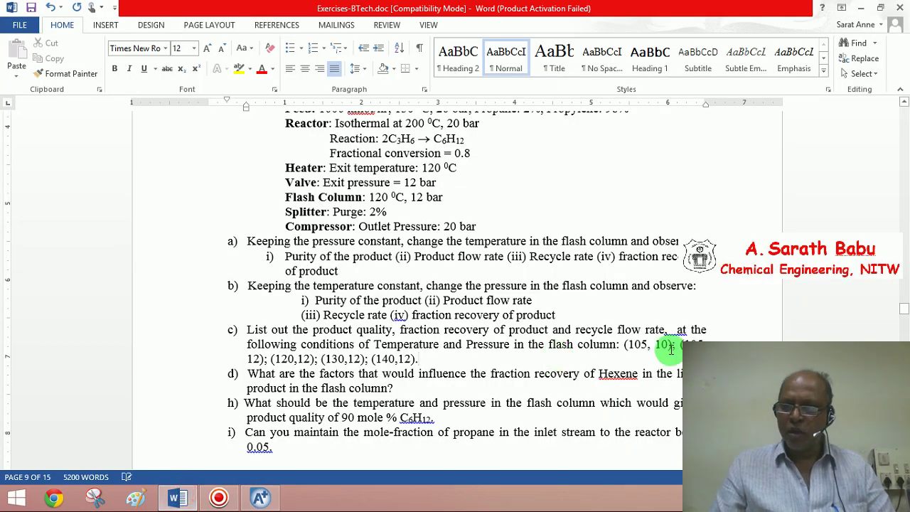
{"action": "left_click", "coordinate": [257, 503]}
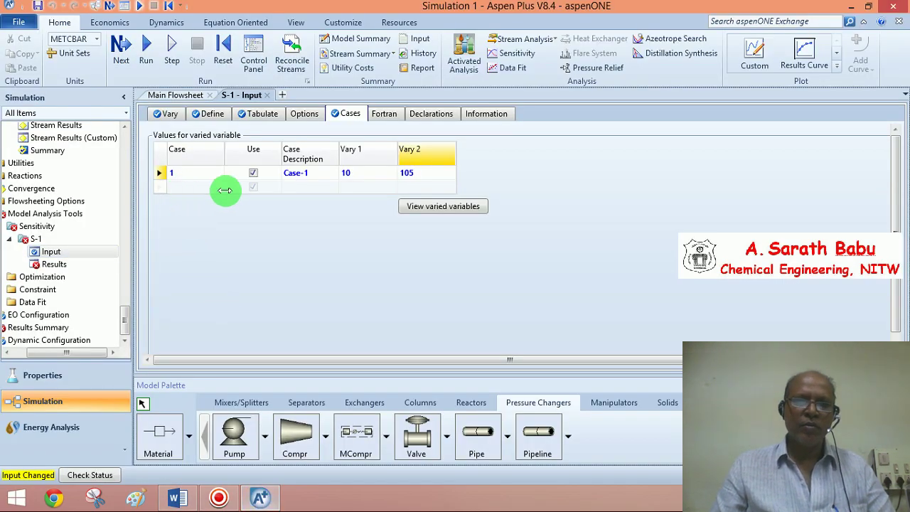
{"action": "left_click", "coordinate": [201, 187]}
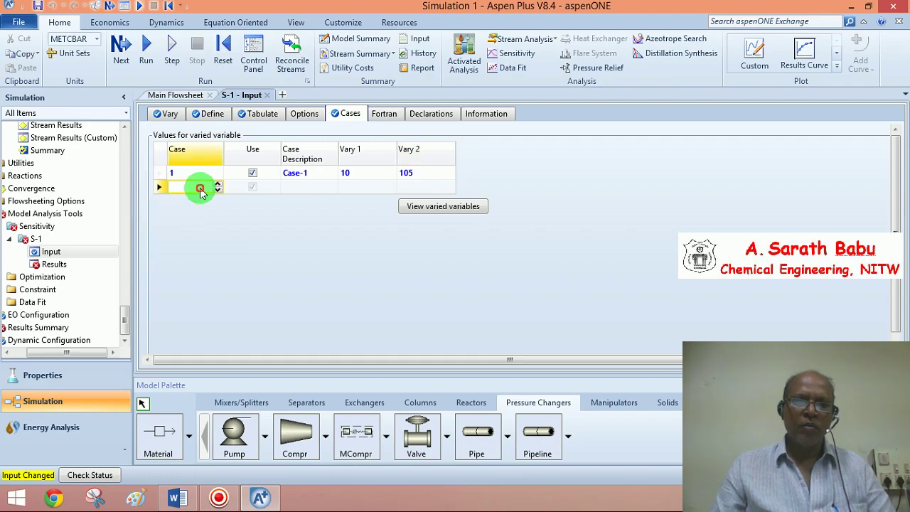
{"action": "key", "text": "Delete"}
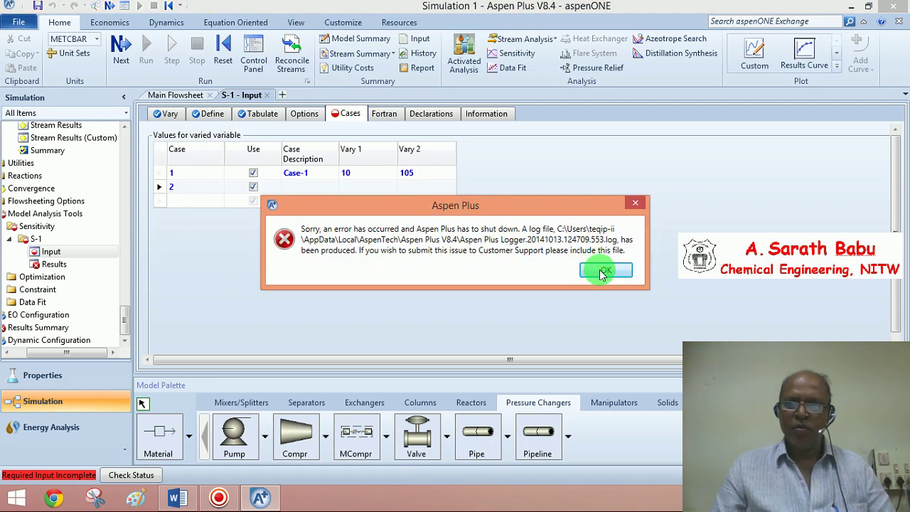
{"action": "left_click", "coordinate": [603, 270]}
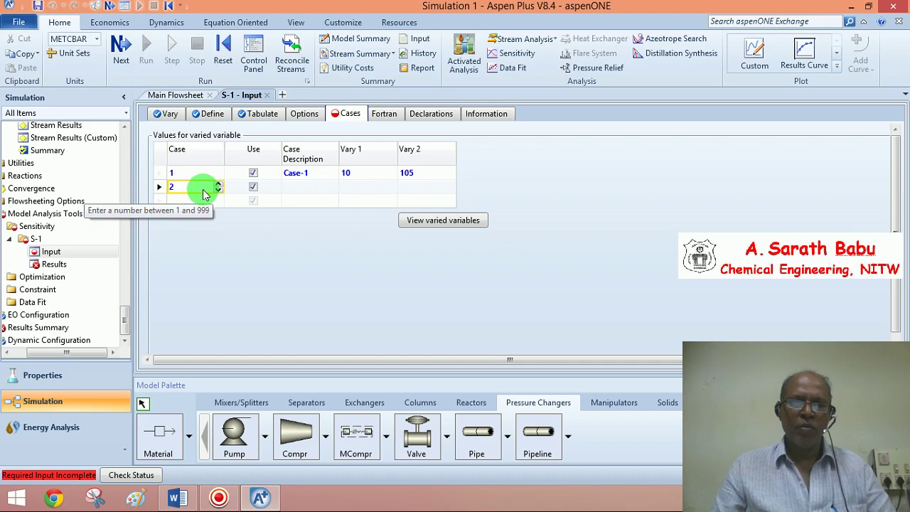
- Give case 2 the values 12 for Vary 1 and 105 for Vary 2, leaving its description blank
{"action": "key", "text": "Tab"}
{"action": "key", "text": "Tab"}
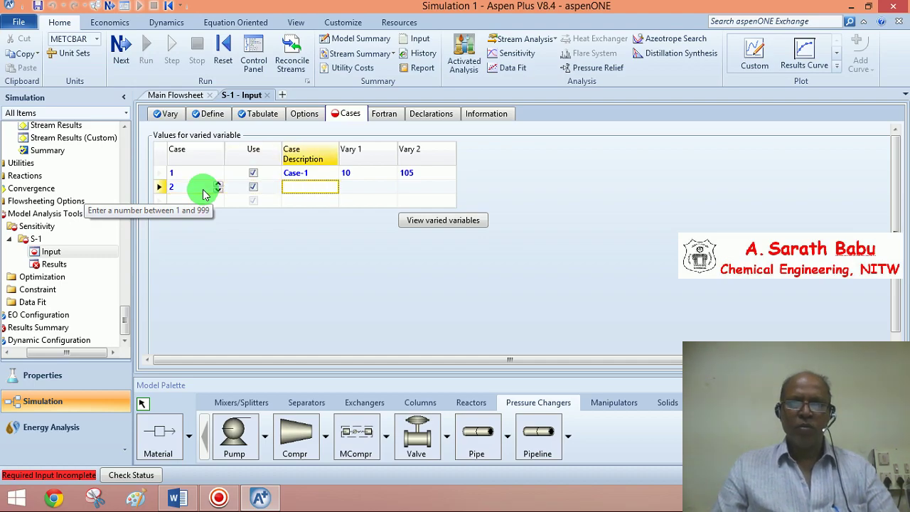
{"action": "key", "text": "Tab"}
{"action": "type", "text": "12"}
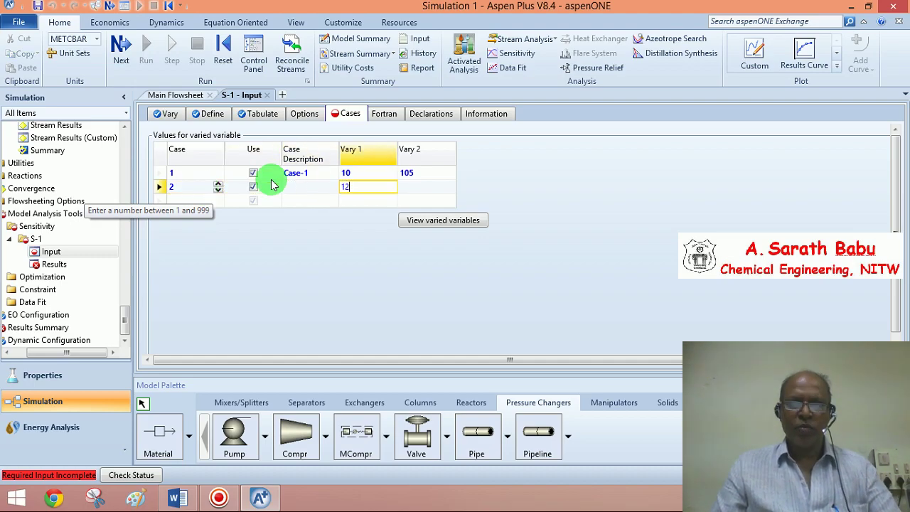
{"action": "key", "text": "Tab"}
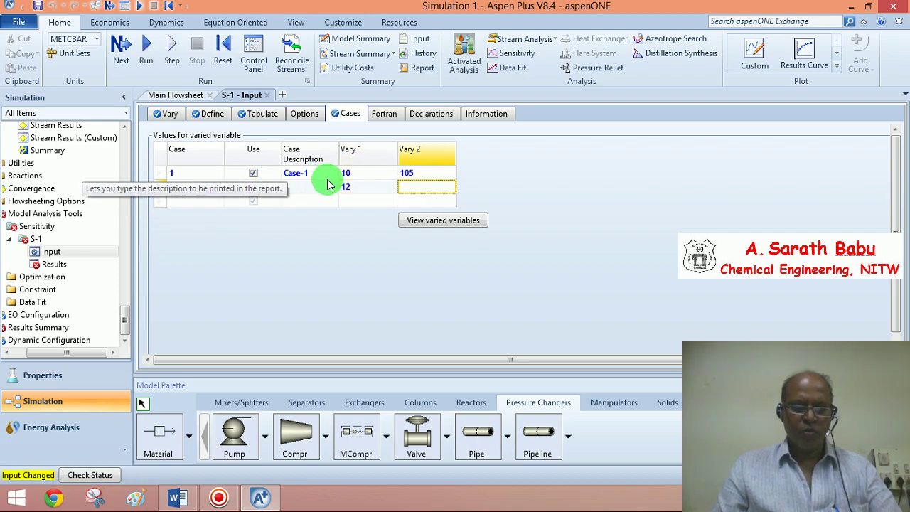
{"action": "type", "text": "105"}
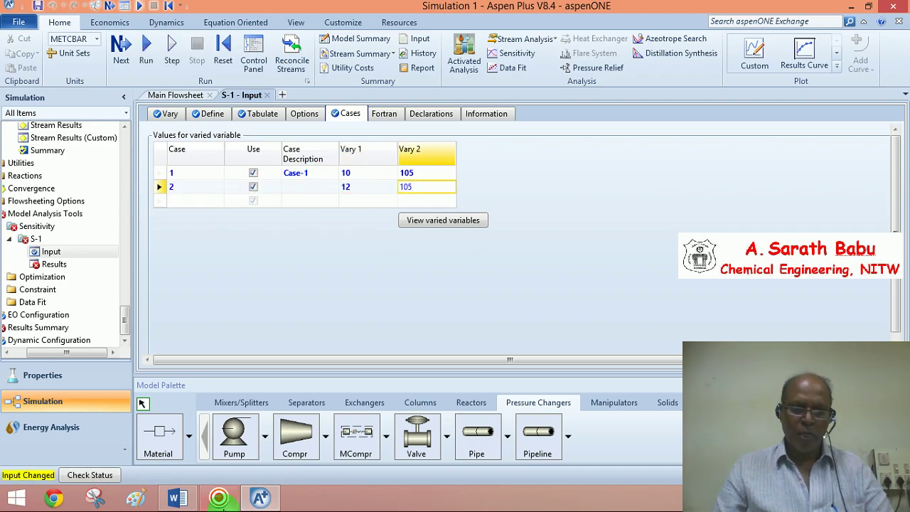
- Check the next condition pair in the Word exercise and add case number 3 to the S-1 case table
{"action": "left_click", "coordinate": [171, 501]}
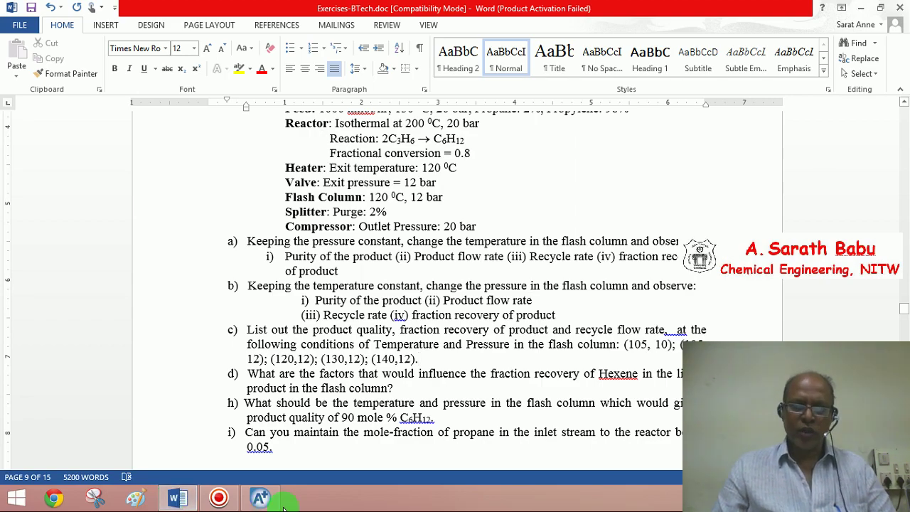
{"action": "left_click", "coordinate": [260, 498]}
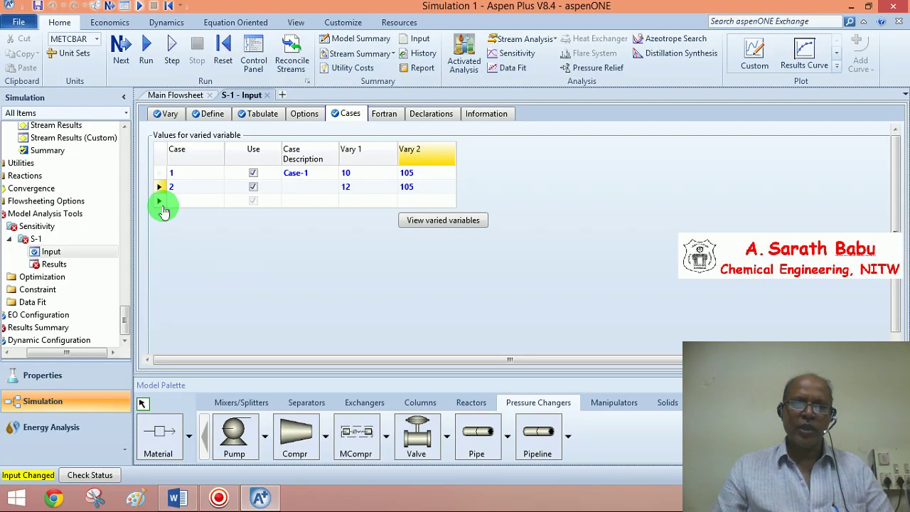
{"action": "left_click", "coordinate": [170, 202]}
{"action": "left_click", "coordinate": [216, 202]}
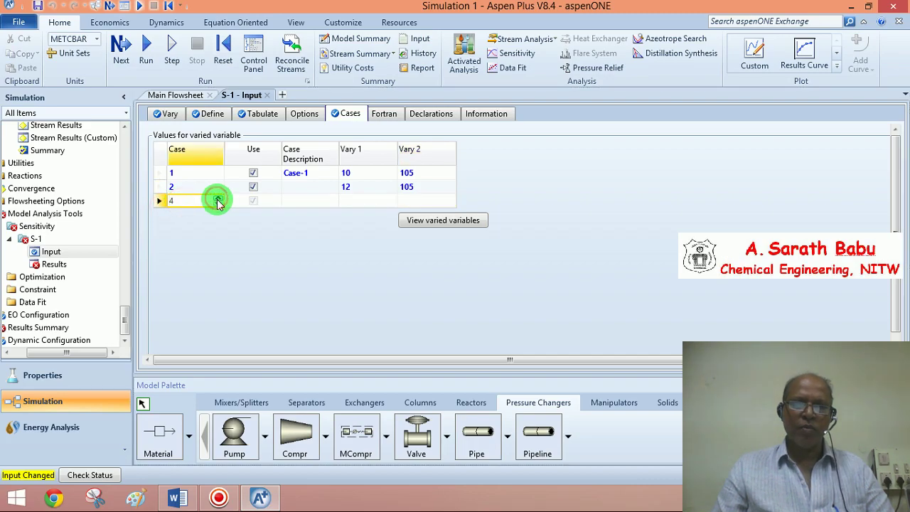
{"action": "left_click", "coordinate": [218, 203]}
{"action": "left_click", "coordinate": [351, 204]}
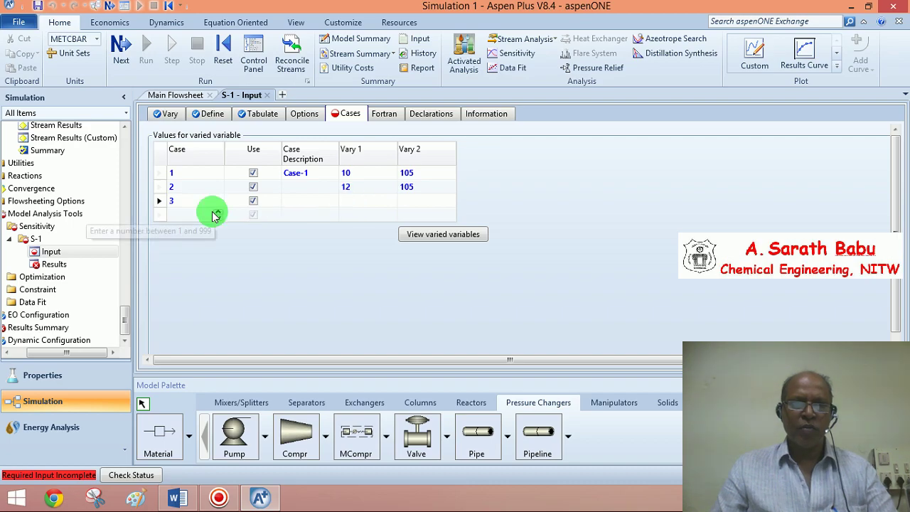
- Give case 3 the values 12 for Vary 1 and 120 for Vary 2
{"action": "left_click", "coordinate": [197, 204]}
{"action": "key", "text": "Tab"}
{"action": "key", "text": "Tab"}
{"action": "key", "text": "Tab"}
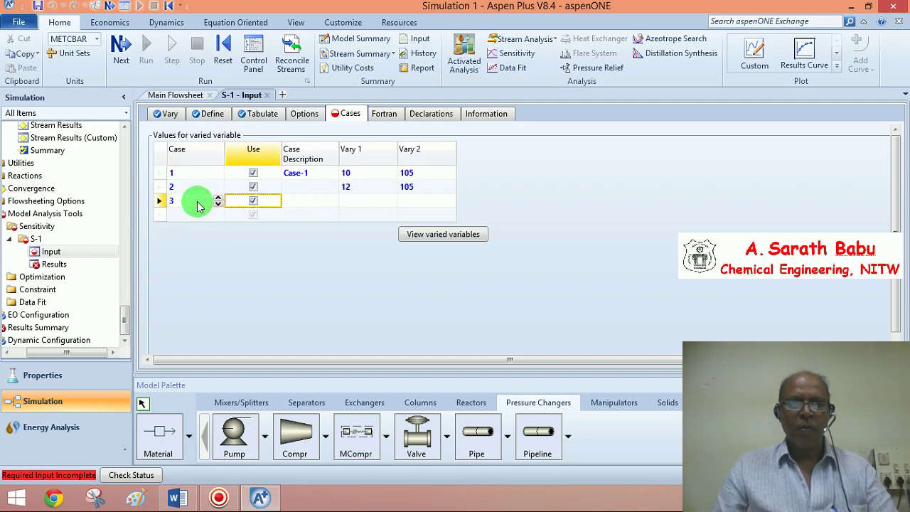
{"action": "type", "text": "12"}
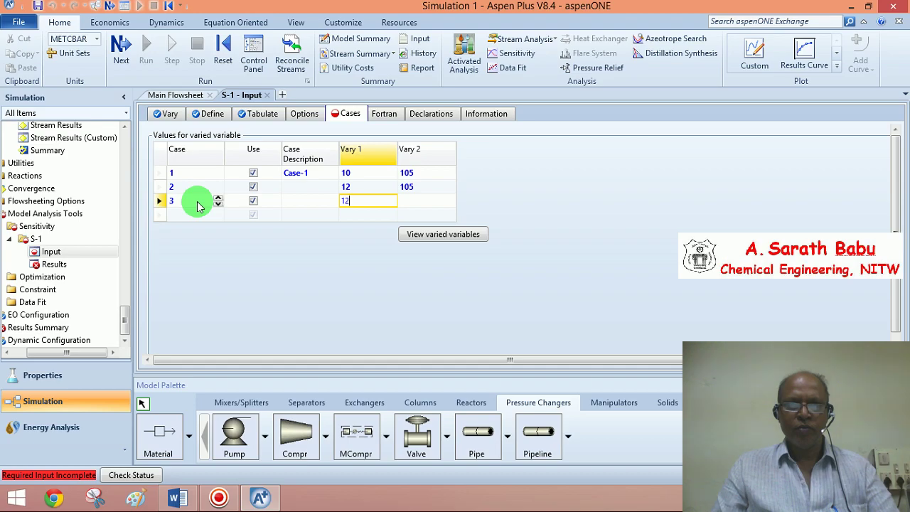
{"action": "key", "text": "Tab"}
{"action": "type", "text": "120"}
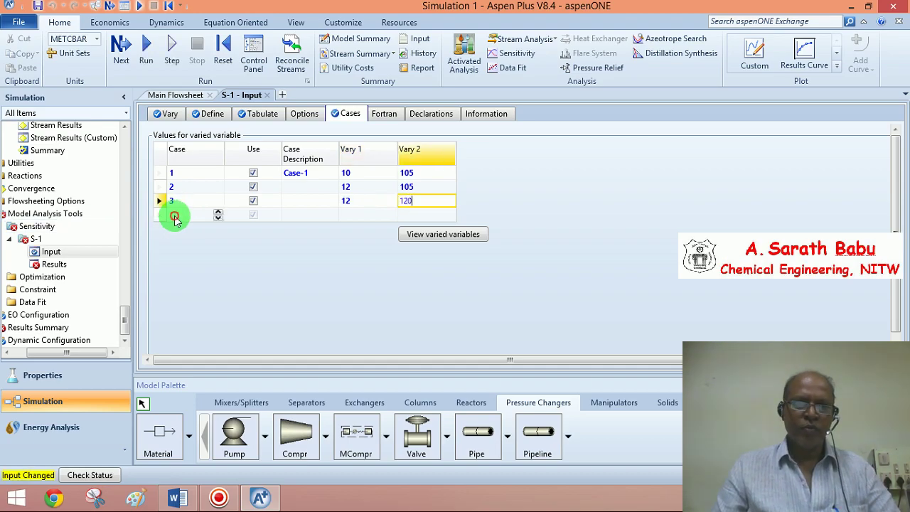
- Add case number 4 with the values 12 for Vary 1 and 130 for Vary 2
{"action": "left_click", "coordinate": [173, 214]}
{"action": "type", "text": "2"}
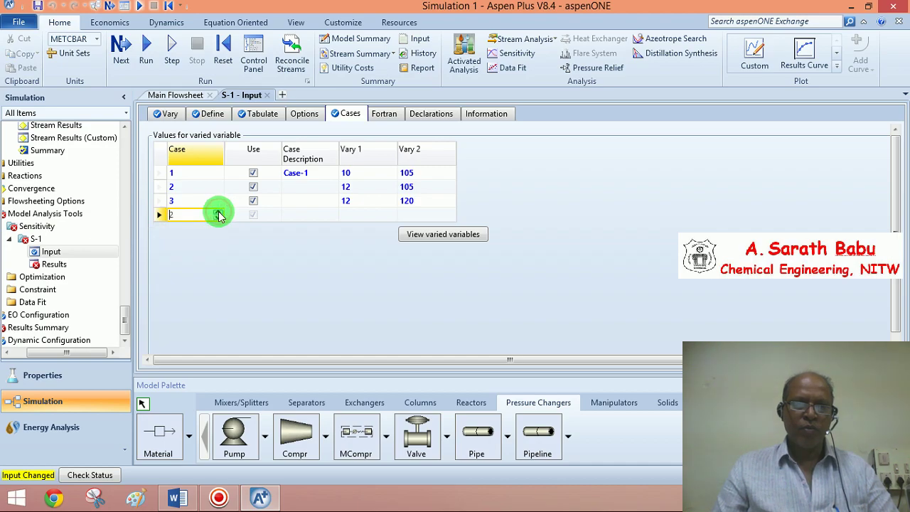
{"action": "left_click", "coordinate": [351, 217]}
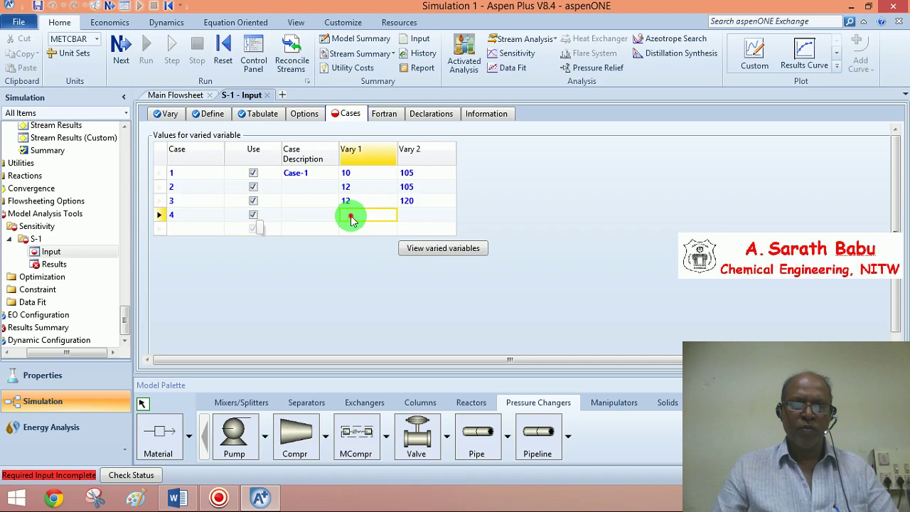
{"action": "type", "text": "12"}
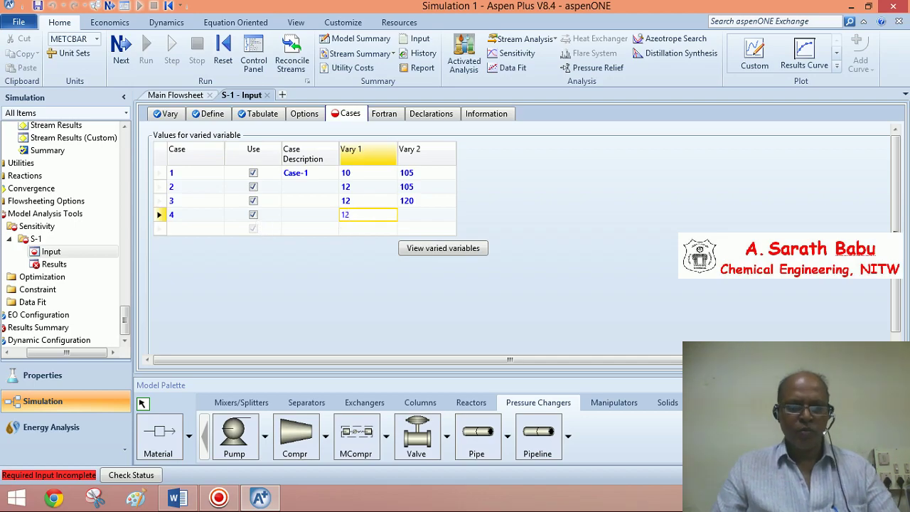
{"action": "key", "text": "Tab"}
{"action": "type", "text": "130"}
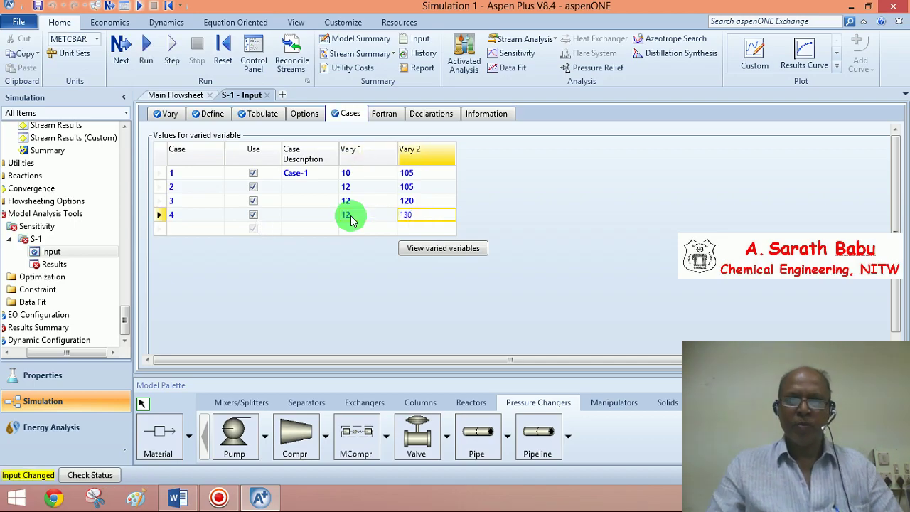
- Add case number 5 with the values 12 for Vary 1 and 140 for Vary 2
{"action": "left_click", "coordinate": [195, 227]}
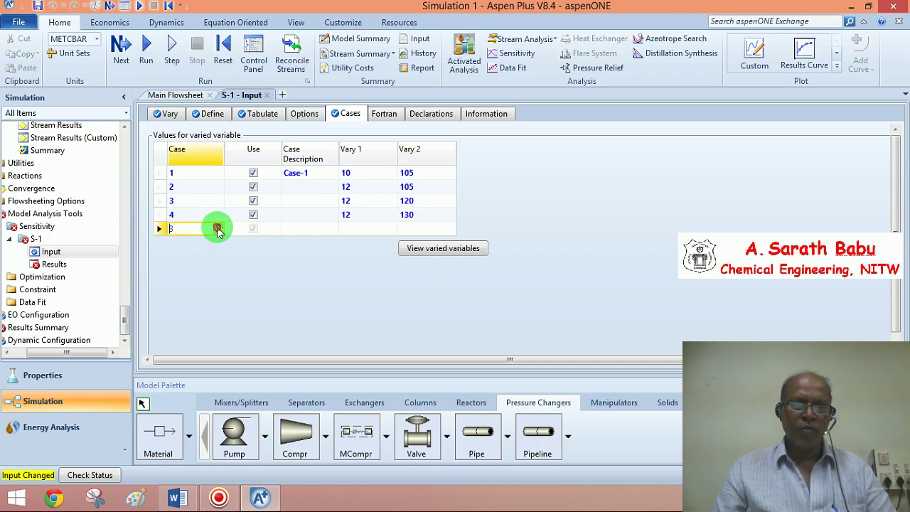
{"action": "left_click", "coordinate": [352, 230]}
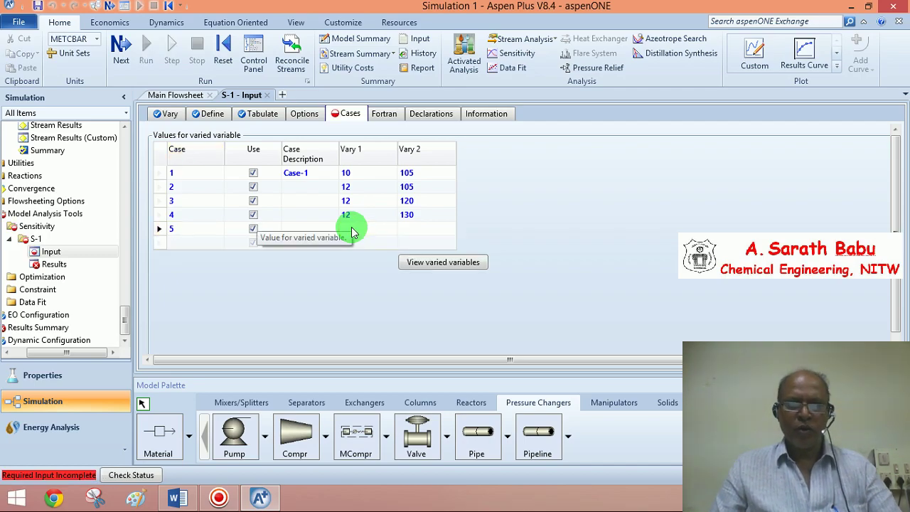
{"action": "left_click", "coordinate": [351, 230]}
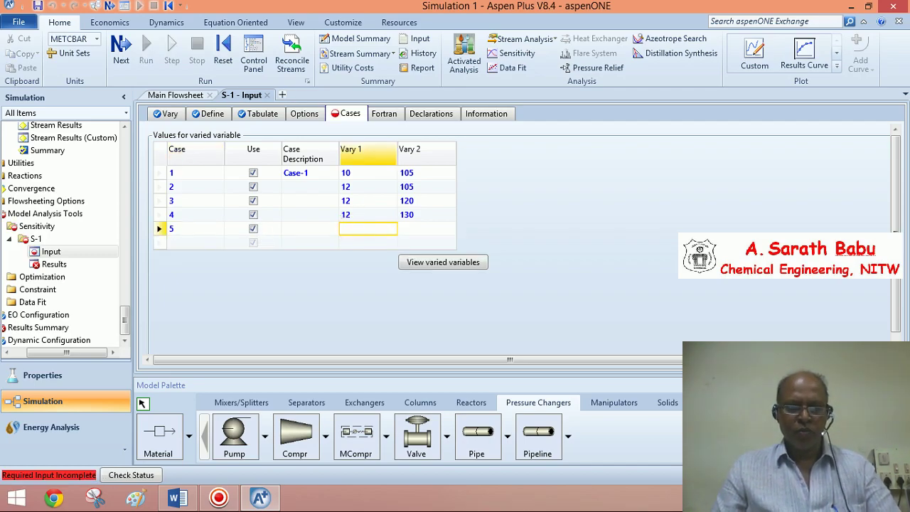
{"action": "left_click", "coordinate": [414, 229]}
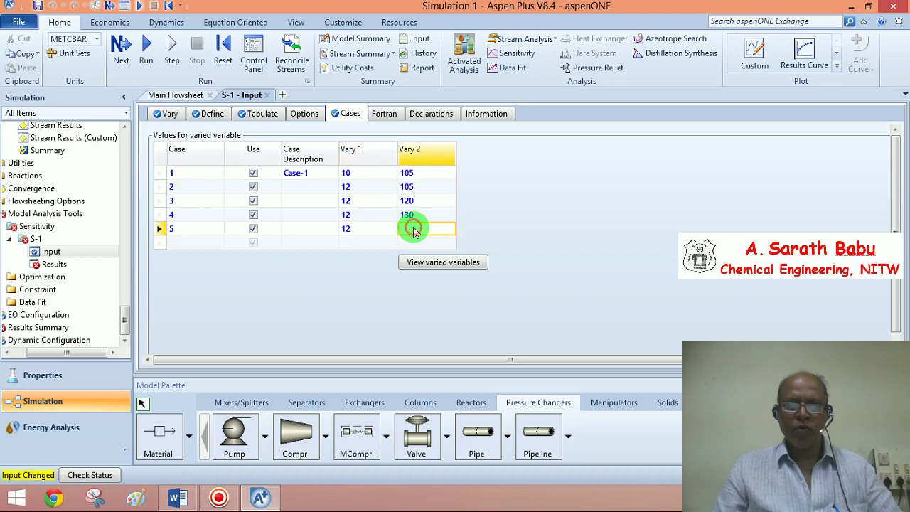
{"action": "type", "text": "140"}
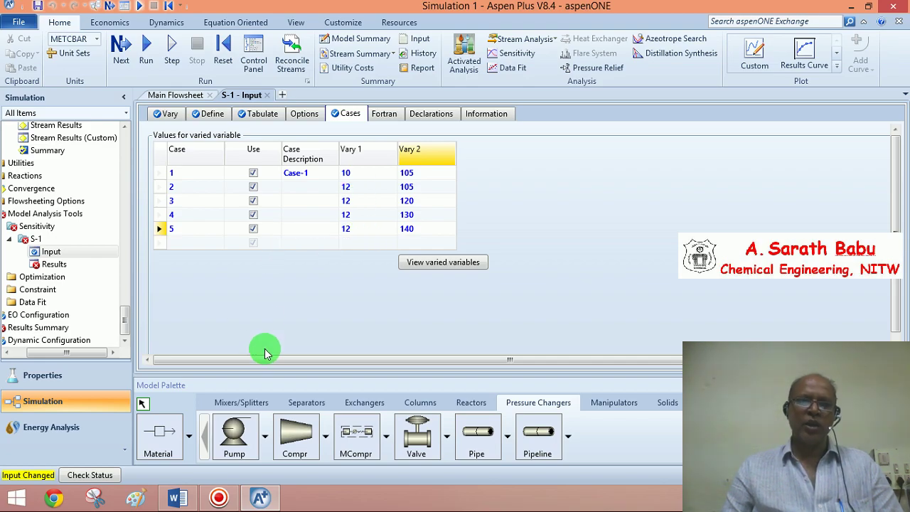
- Run the simulation with the S-1 case study and open its results summary to examine the rows for each case
{"action": "left_click", "coordinate": [243, 307]}
{"action": "left_click", "coordinate": [132, 54]}
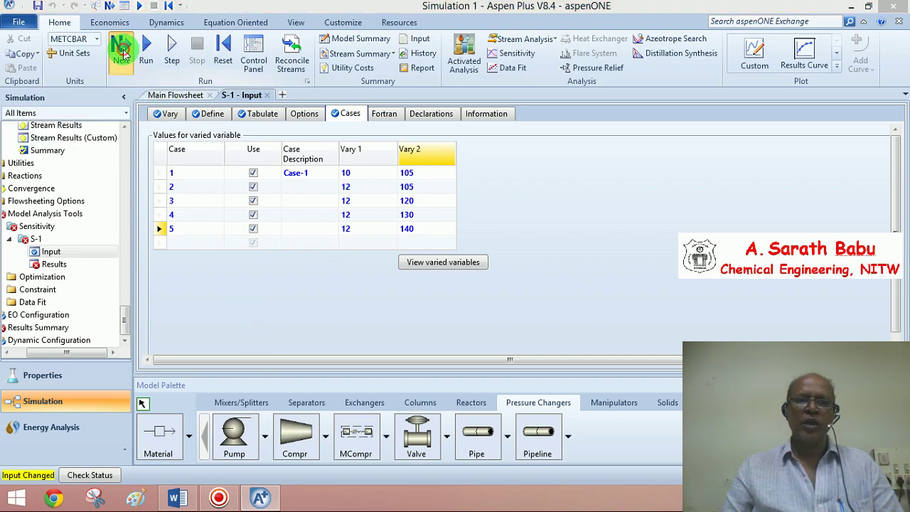
{"action": "left_click", "coordinate": [530, 278]}
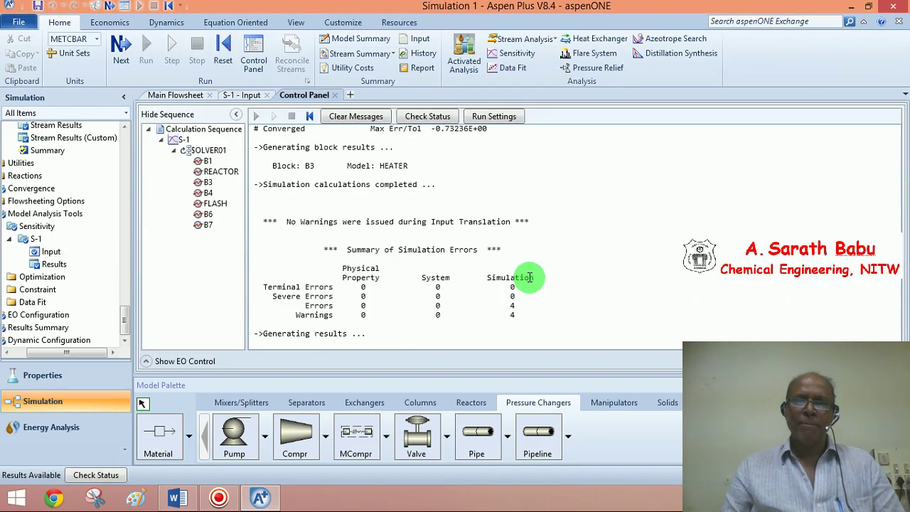
{"action": "left_click", "coordinate": [503, 270]}
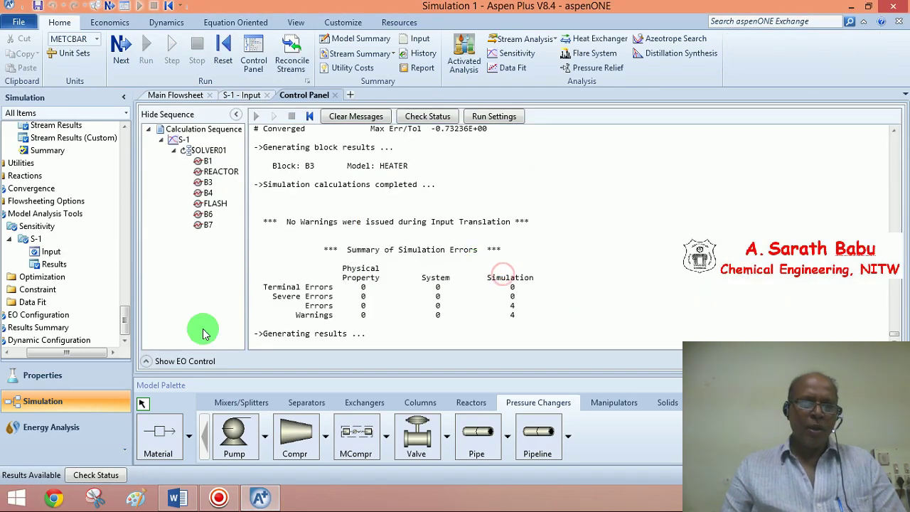
{"action": "left_click", "coordinate": [51, 262]}
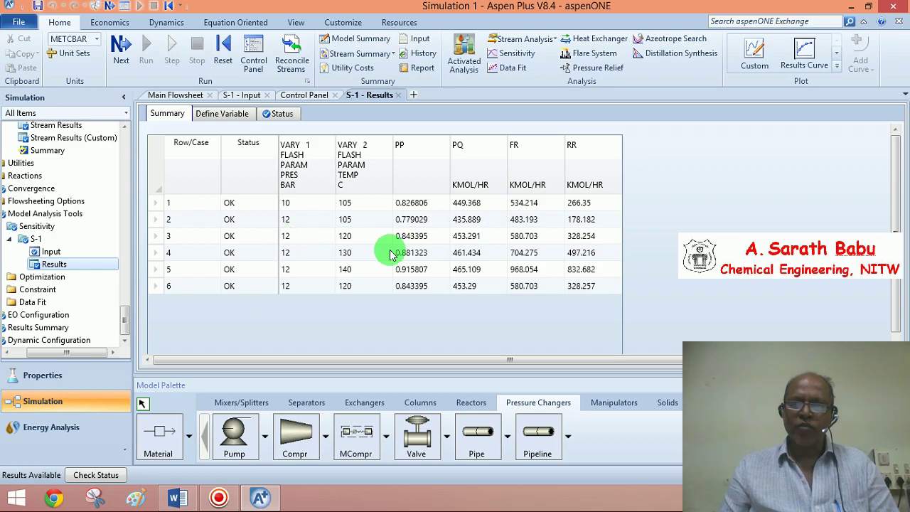
{"action": "left_click", "coordinate": [293, 287]}
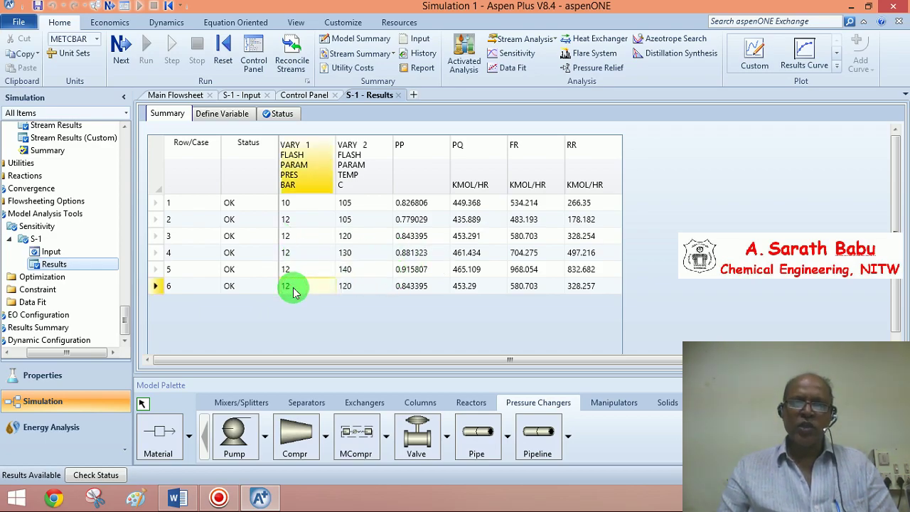